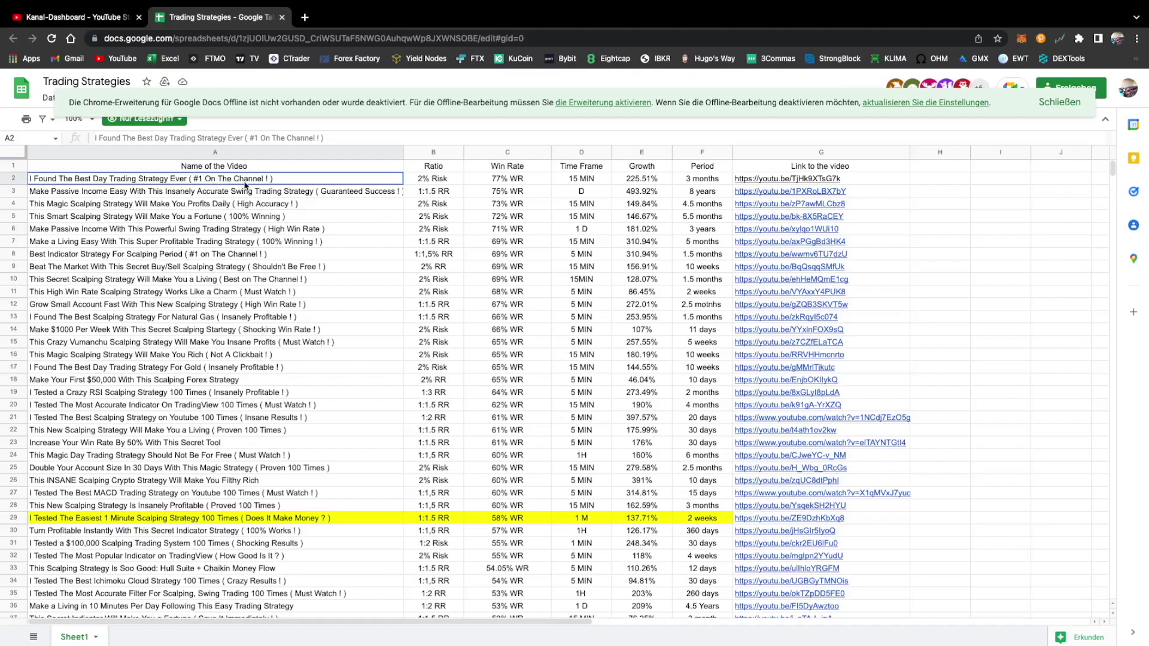
Check the first strategy's win rate, growth figure and risk setting in the list.
{"action": "left_click", "coordinate": [506, 180]}
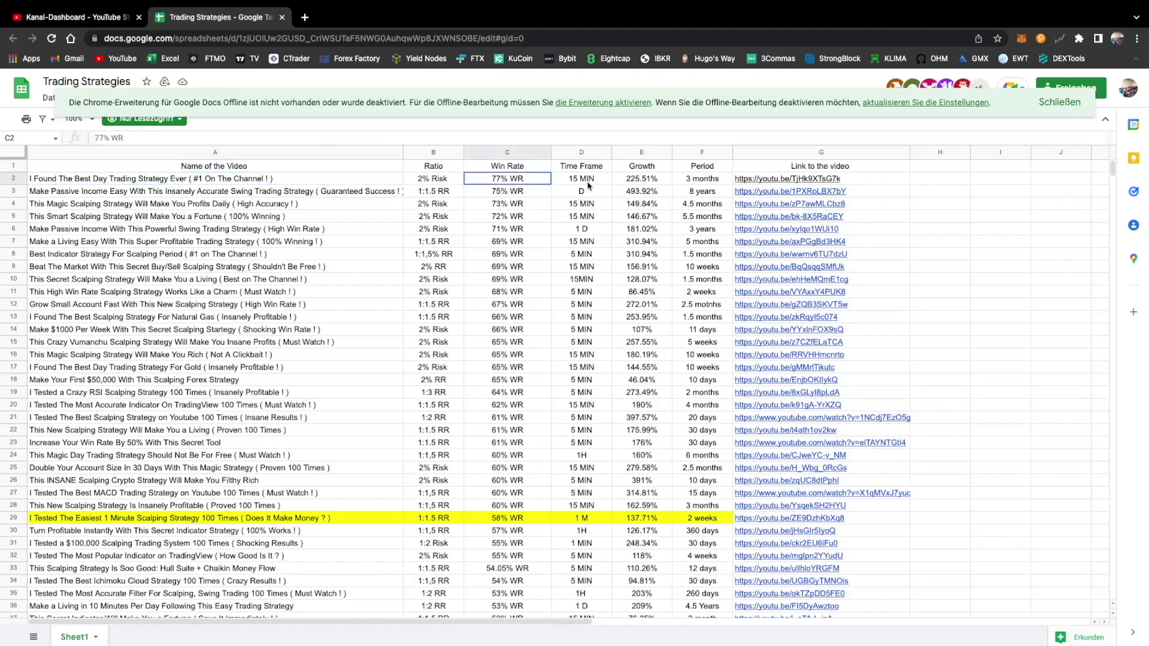
{"action": "left_click", "coordinate": [636, 180]}
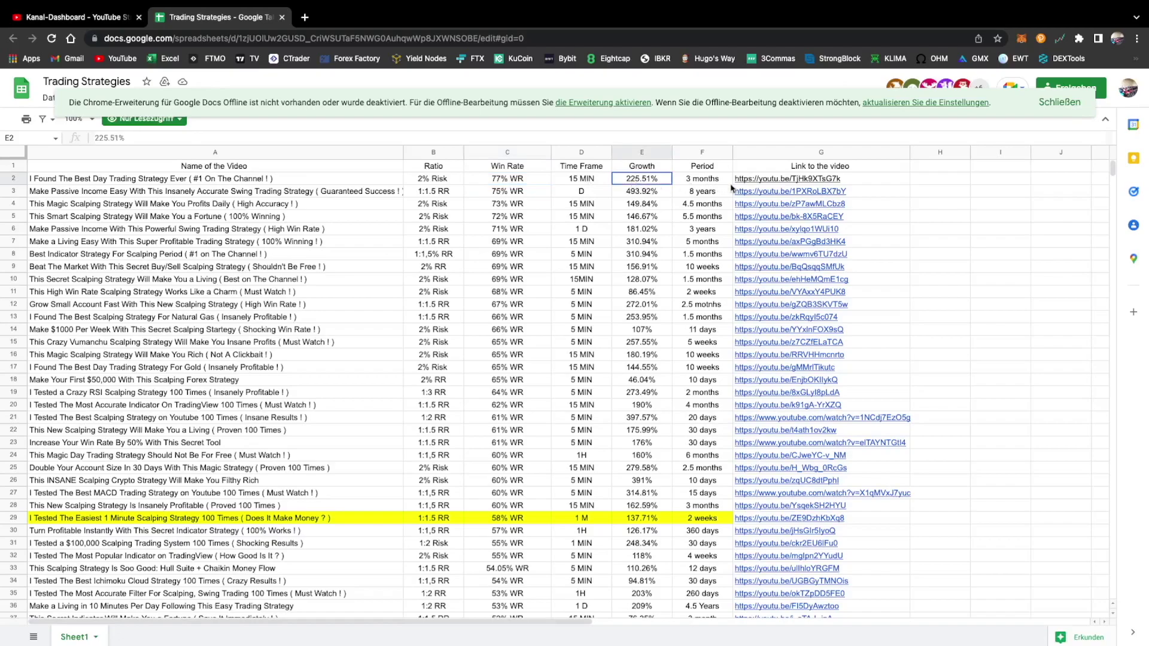
{"action": "left_click", "coordinate": [435, 180]}
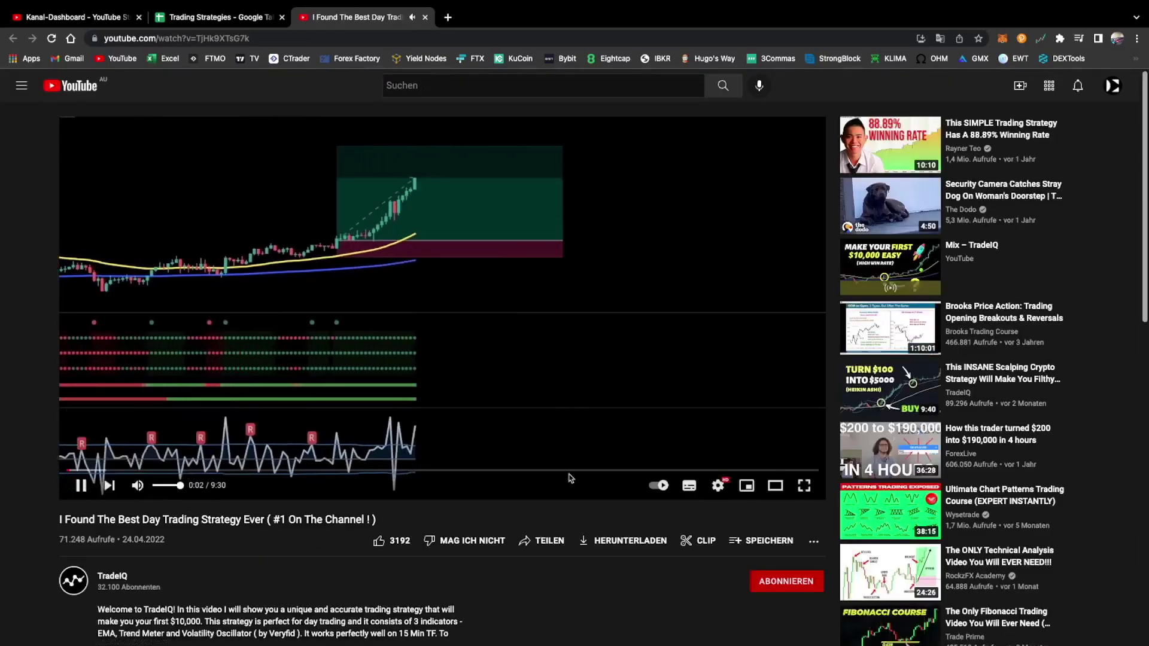
Pause the TradeIQ strategy video at 0:04 and select its full title.
{"action": "left_click", "coordinate": [500, 377]}
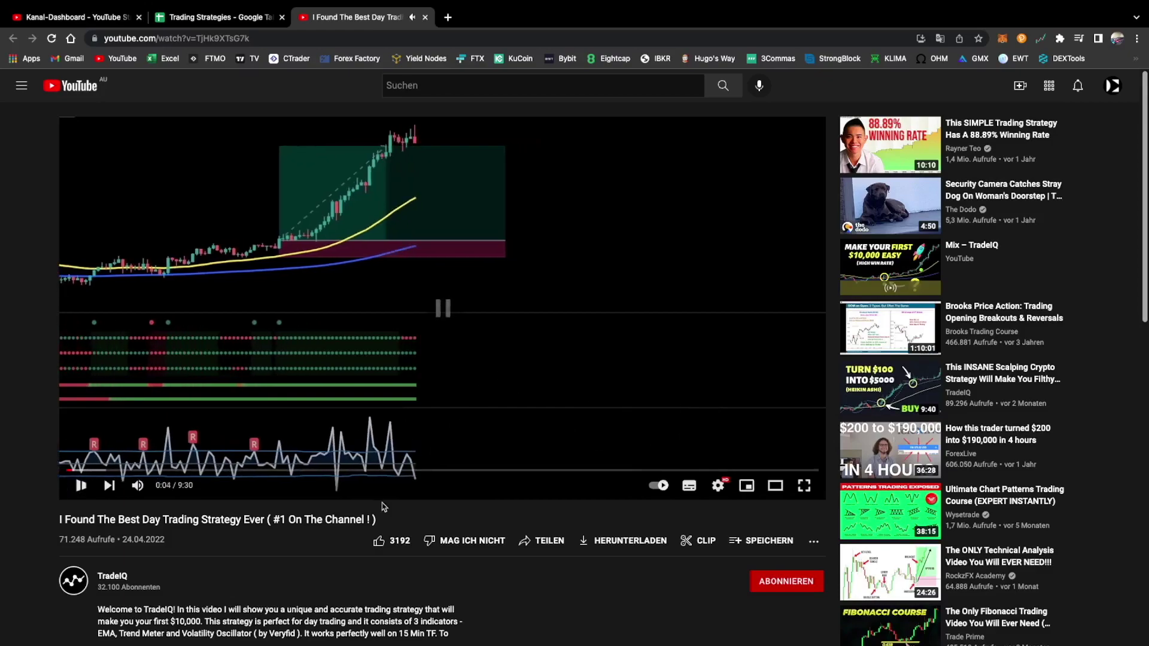
{"action": "scroll", "coordinate": [383, 506], "scroll_direction": "down", "scroll_amount": 2}
{"action": "scroll", "coordinate": [313, 488], "scroll_direction": "up", "scroll_amount": 2}
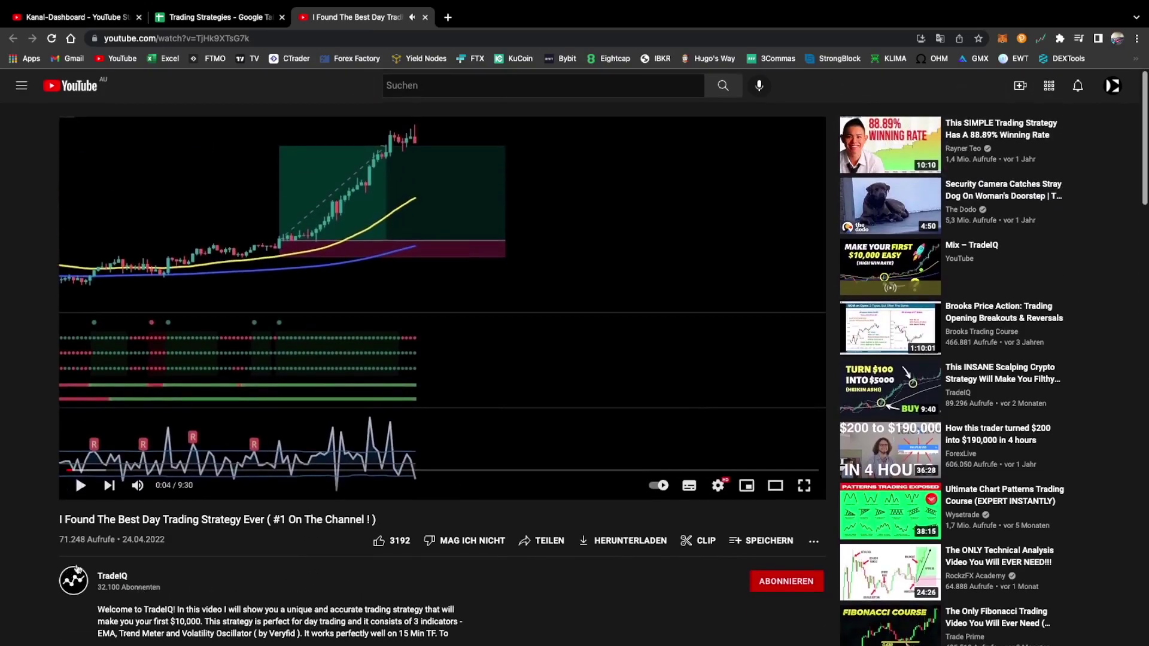
{"action": "left_click_drag", "start_coordinate": [58, 519], "coordinate": [267, 530]}
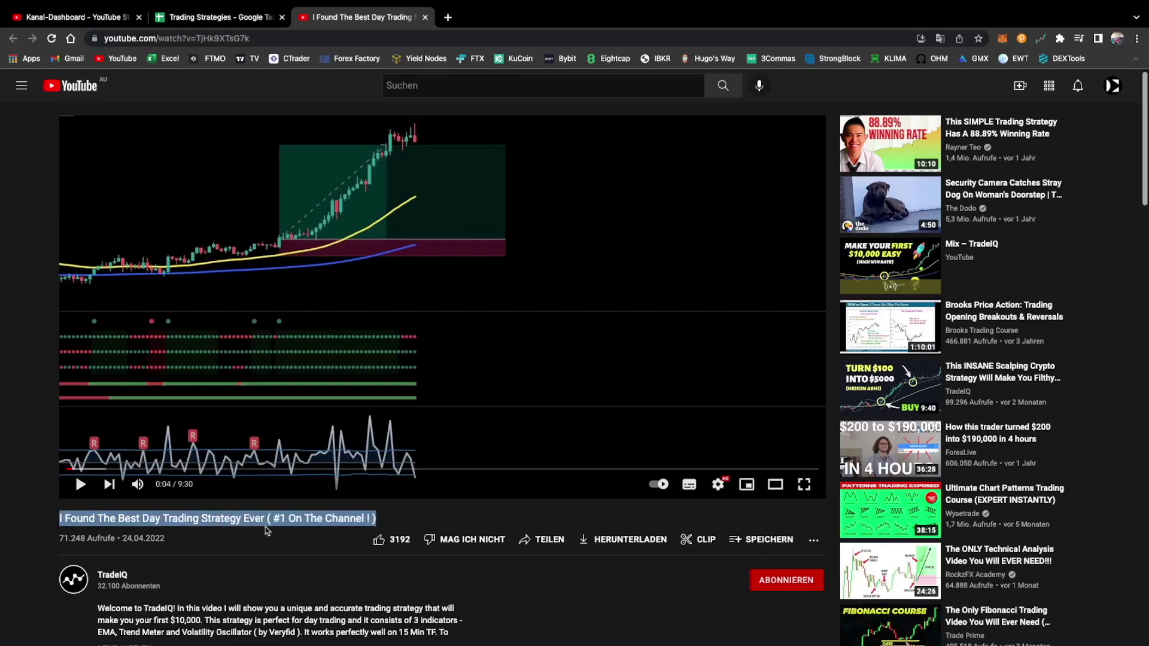
{"action": "scroll", "coordinate": [263, 533], "scroll_direction": "down", "scroll_amount": 1}
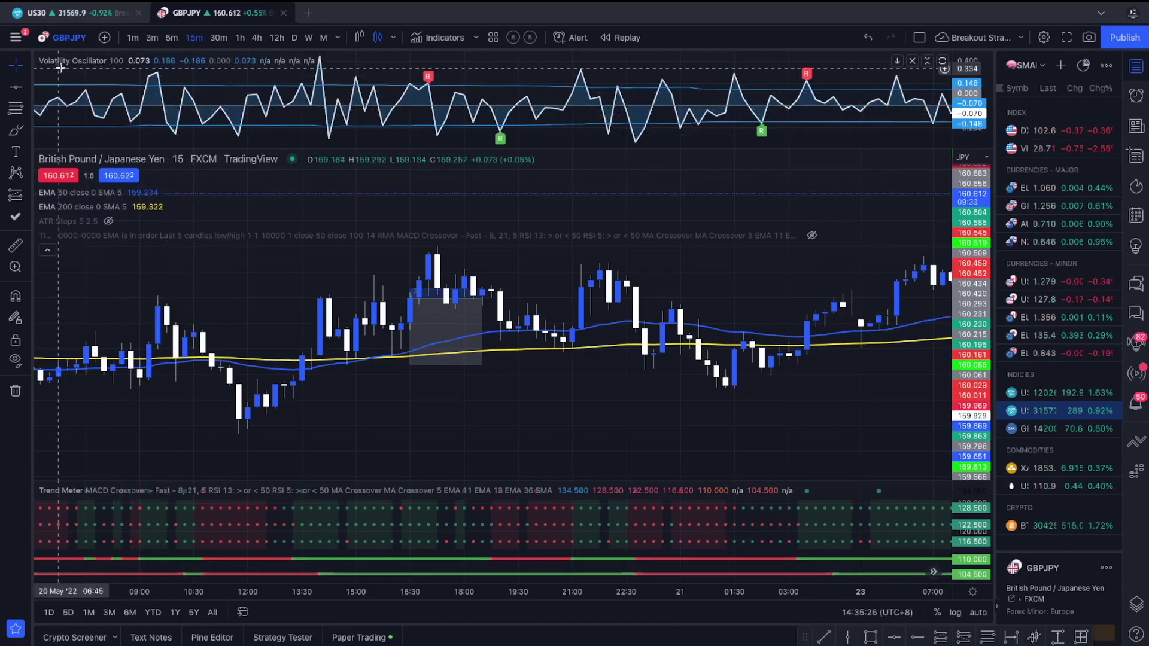
{"action": "left_click", "coordinate": [151, 61]}
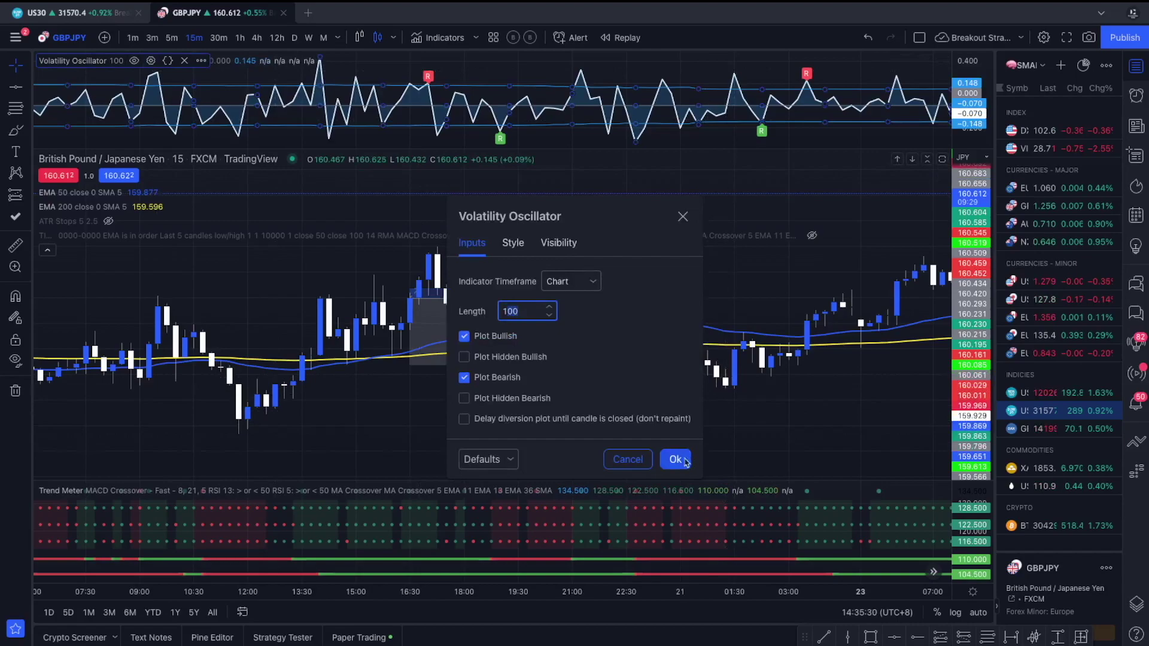
{"action": "key", "text": "Escape"}
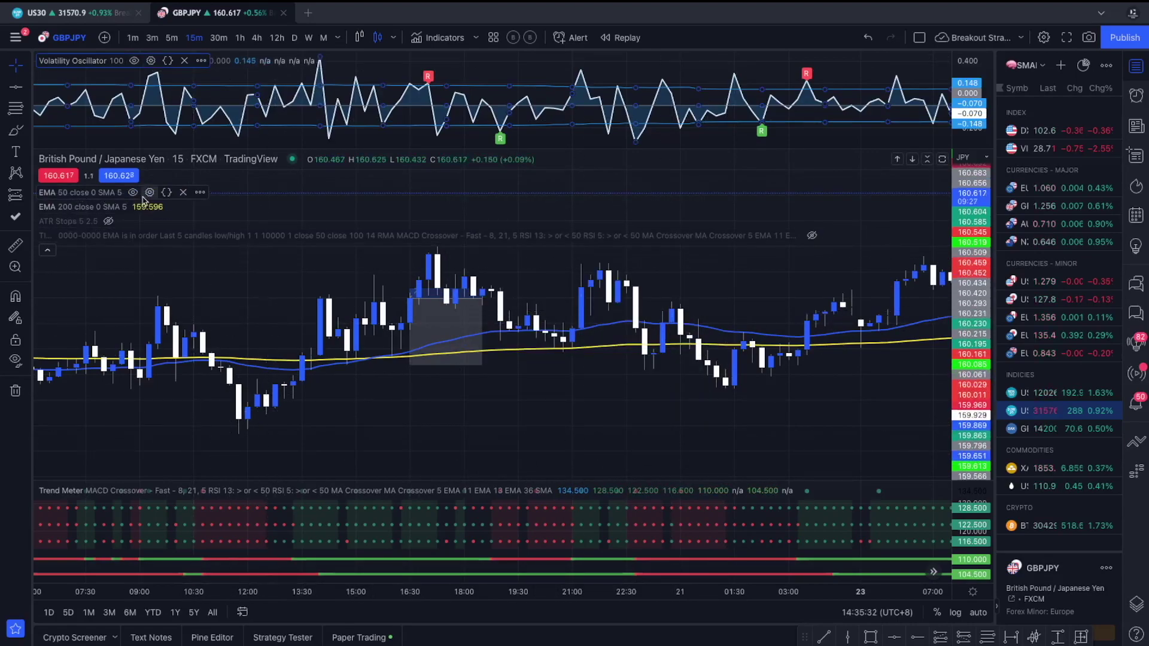
{"action": "double_click", "coordinate": [76, 195]}
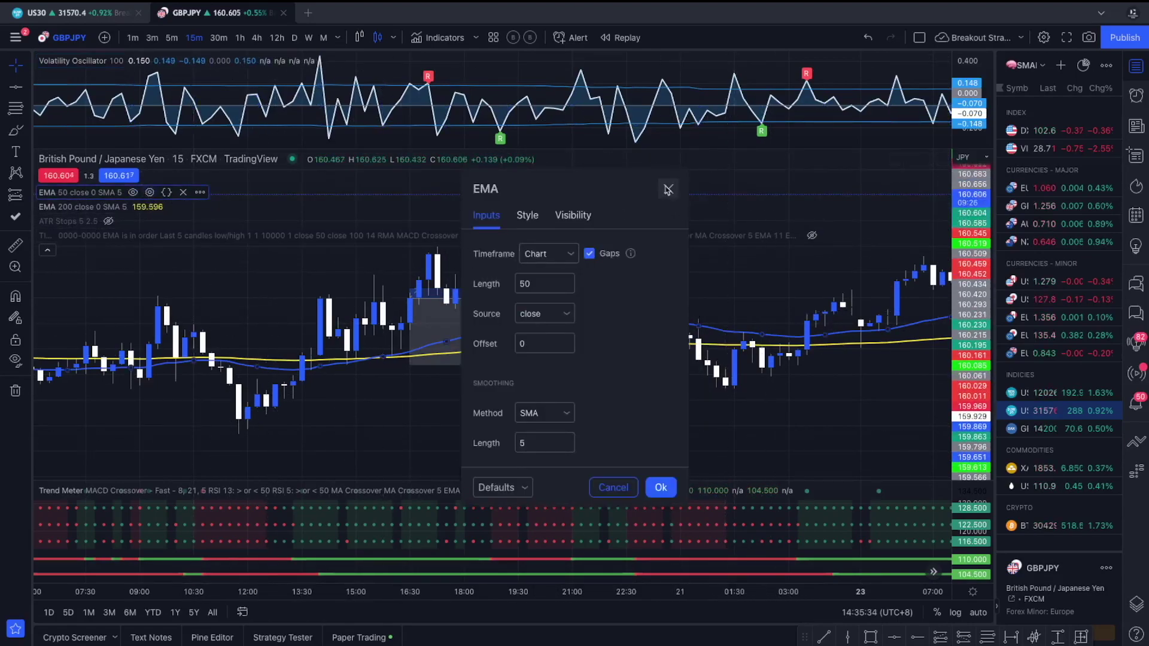
{"action": "key", "text": "Escape"}
{"action": "left_click", "coordinate": [158, 207]}
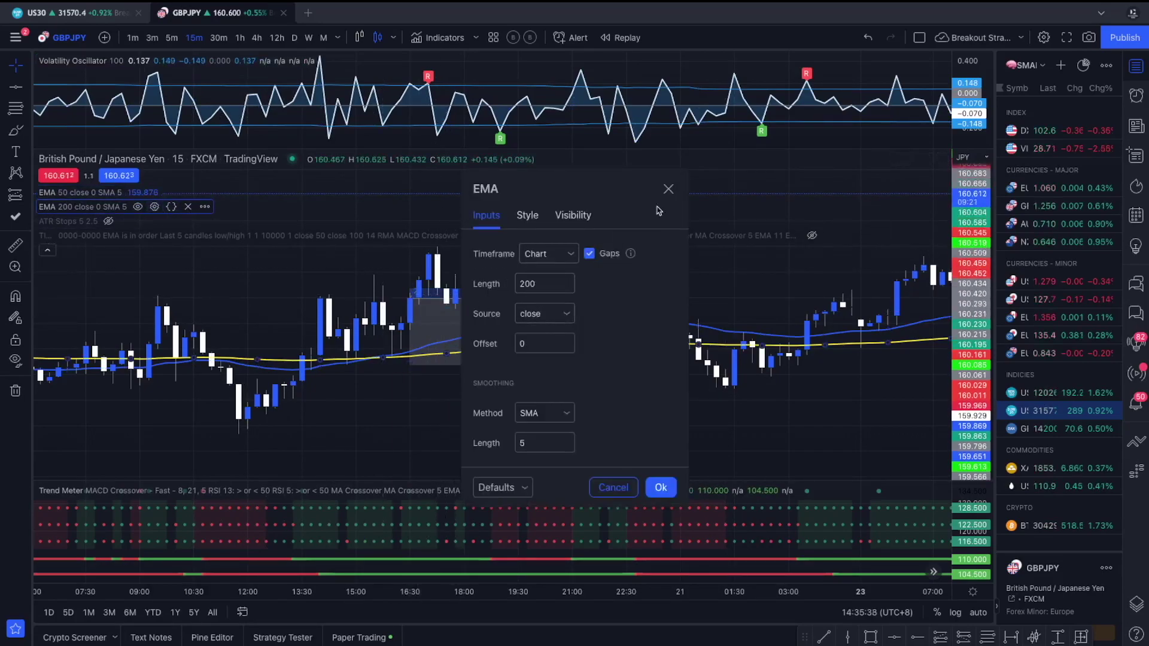
{"action": "left_click", "coordinate": [668, 190]}
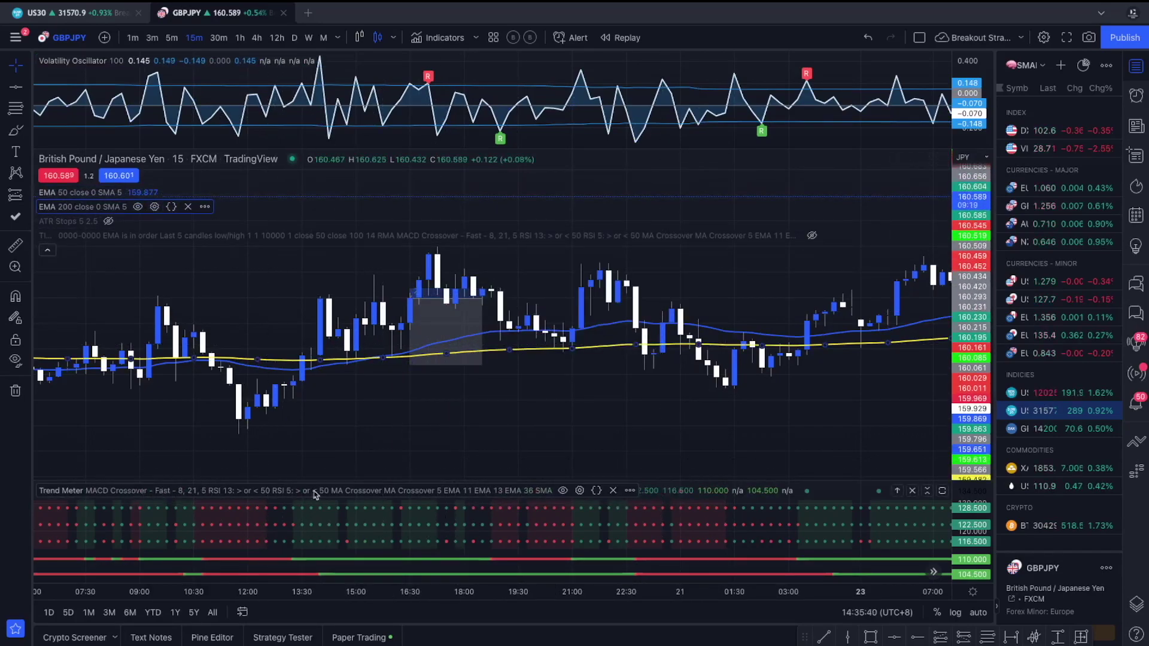
{"action": "left_click", "coordinate": [579, 491]}
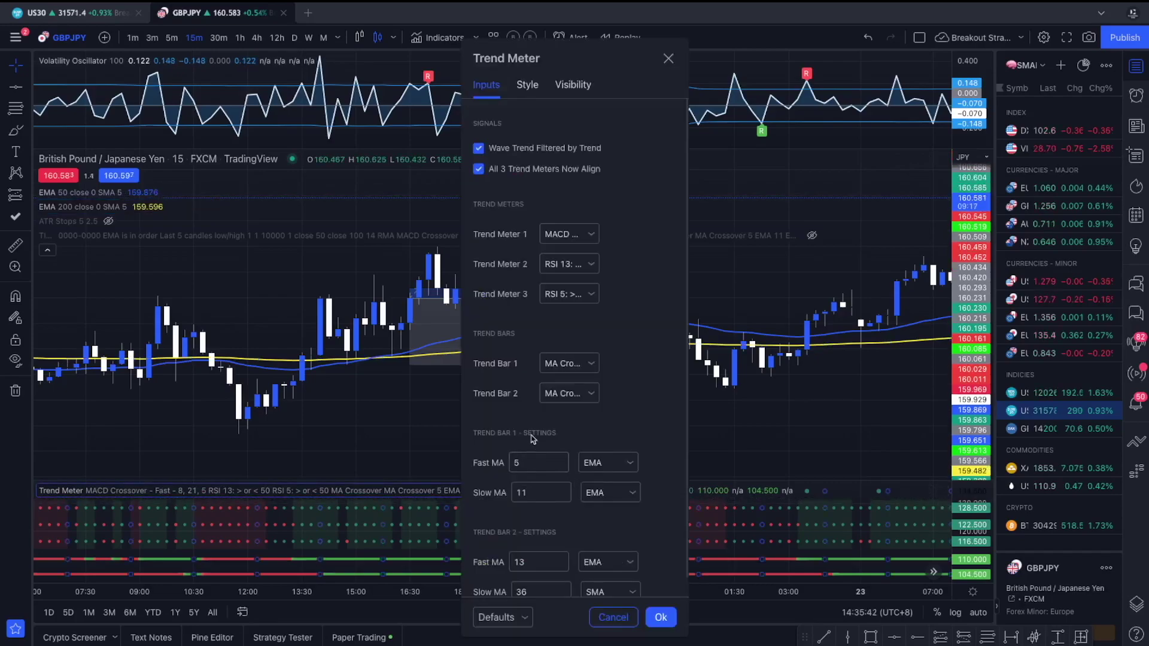
{"action": "left_click", "coordinate": [525, 86]}
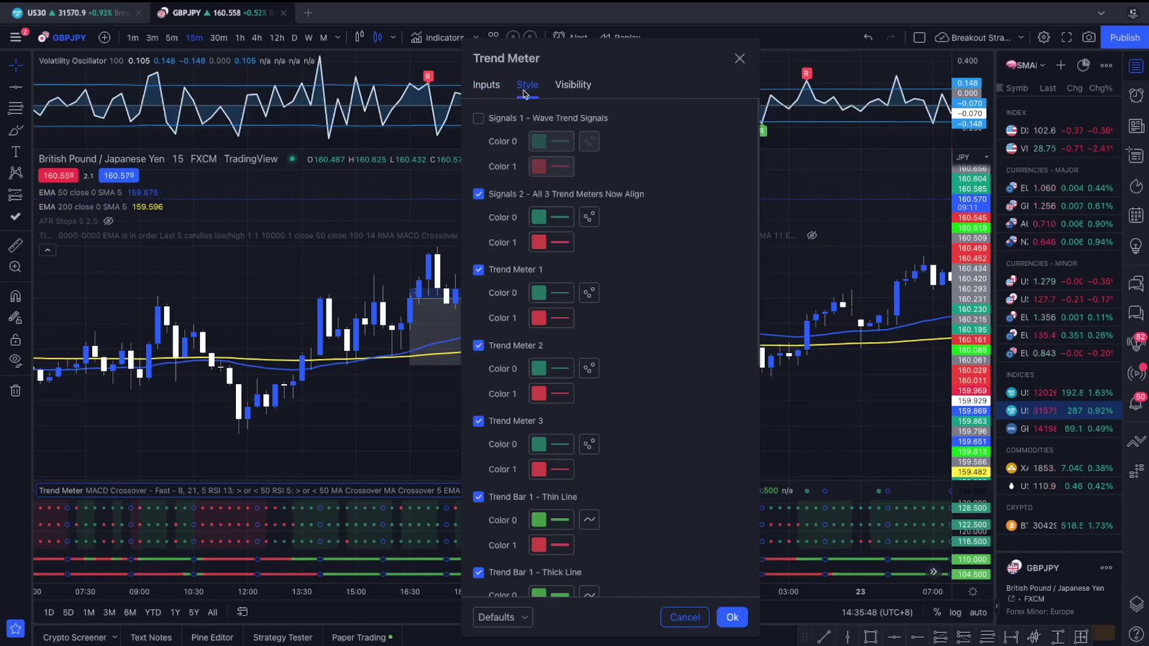
{"action": "key", "text": "Escape"}
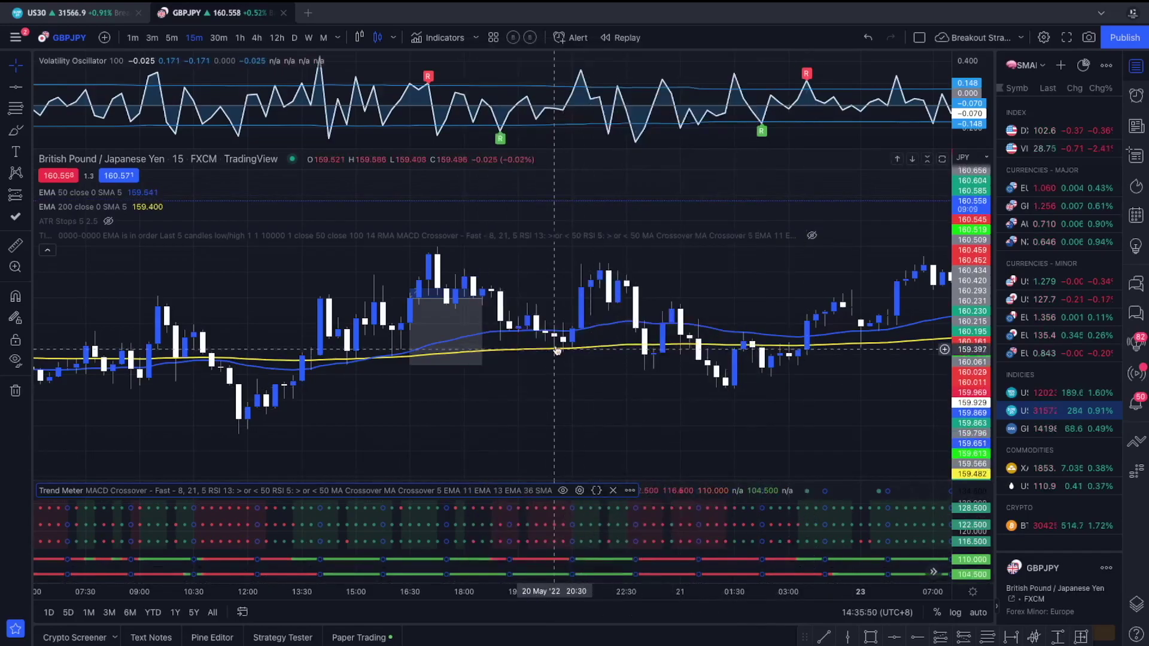
{"action": "scroll", "coordinate": [568, 371], "scroll_direction": "right", "scroll_amount": 2}
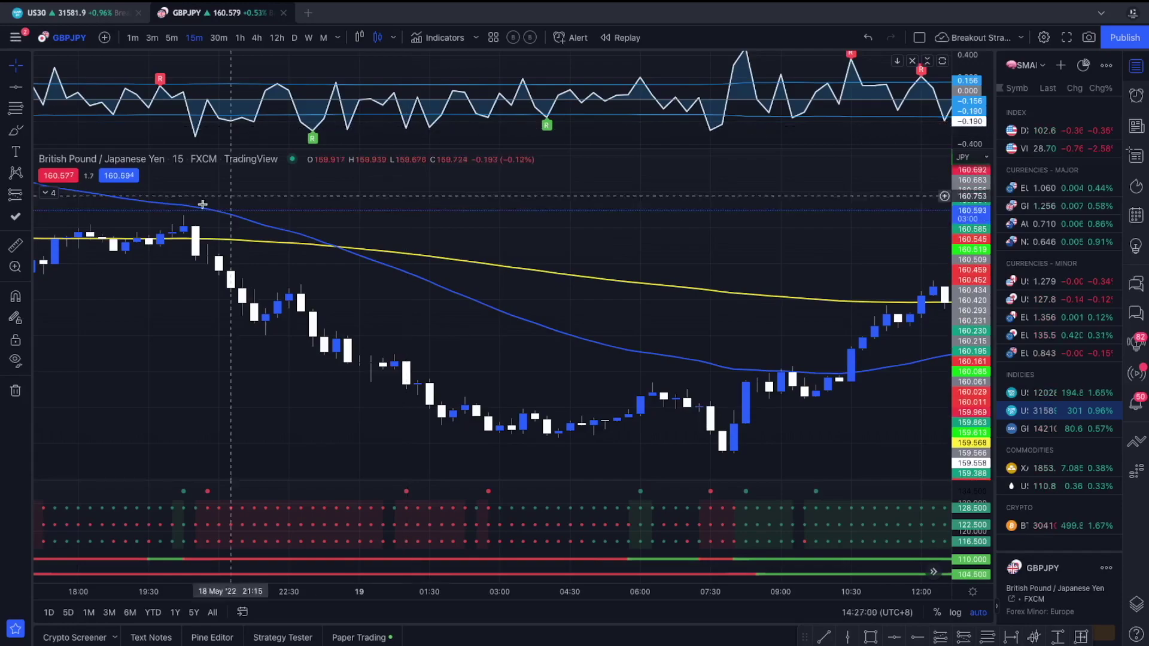
Place a position at the 19 May 01:00 candle with 0.353 target and stop, ending around 02:45.
{"action": "left_click", "coordinate": [16, 194]}
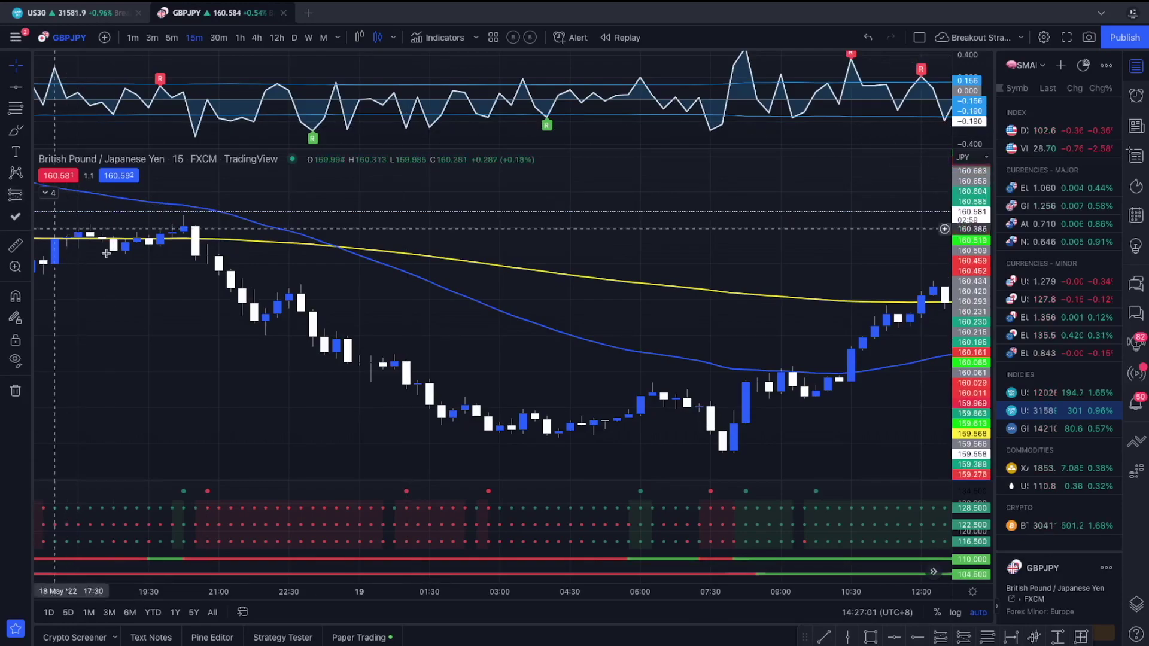
{"action": "left_click", "coordinate": [406, 384]}
{"action": "left_click_drag", "start_coordinate": [406, 337], "coordinate": [404, 355]}
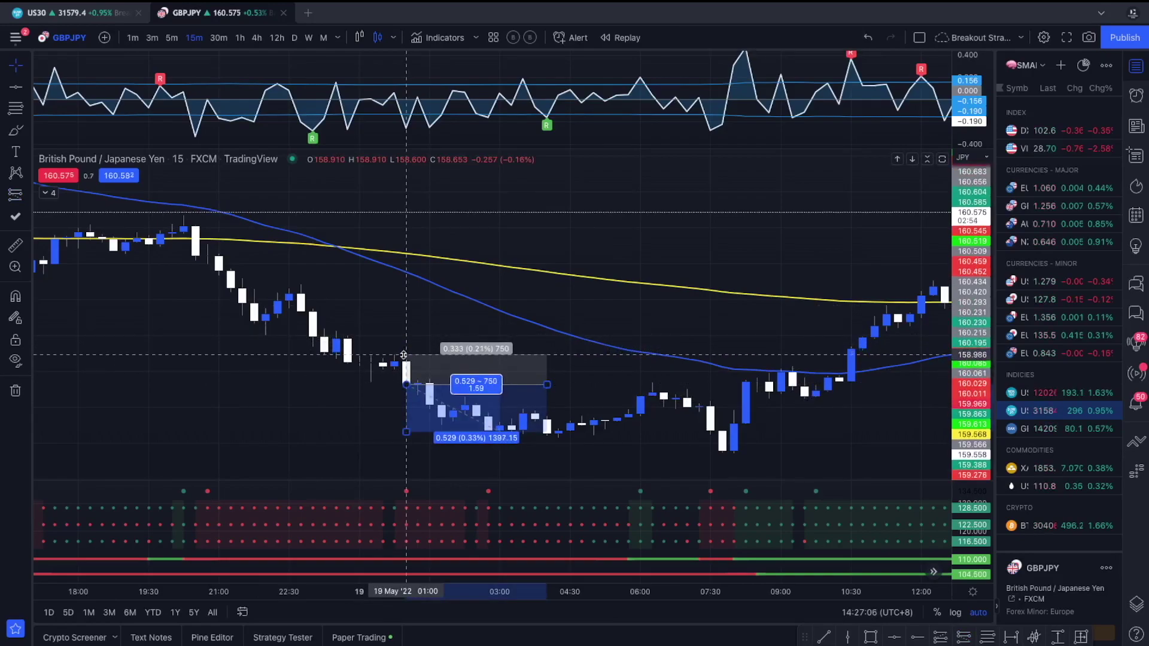
{"action": "left_click", "coordinate": [371, 410]}
{"action": "left_click_drag", "start_coordinate": [371, 410], "coordinate": [356, 396]}
{"action": "left_click", "coordinate": [398, 359]}
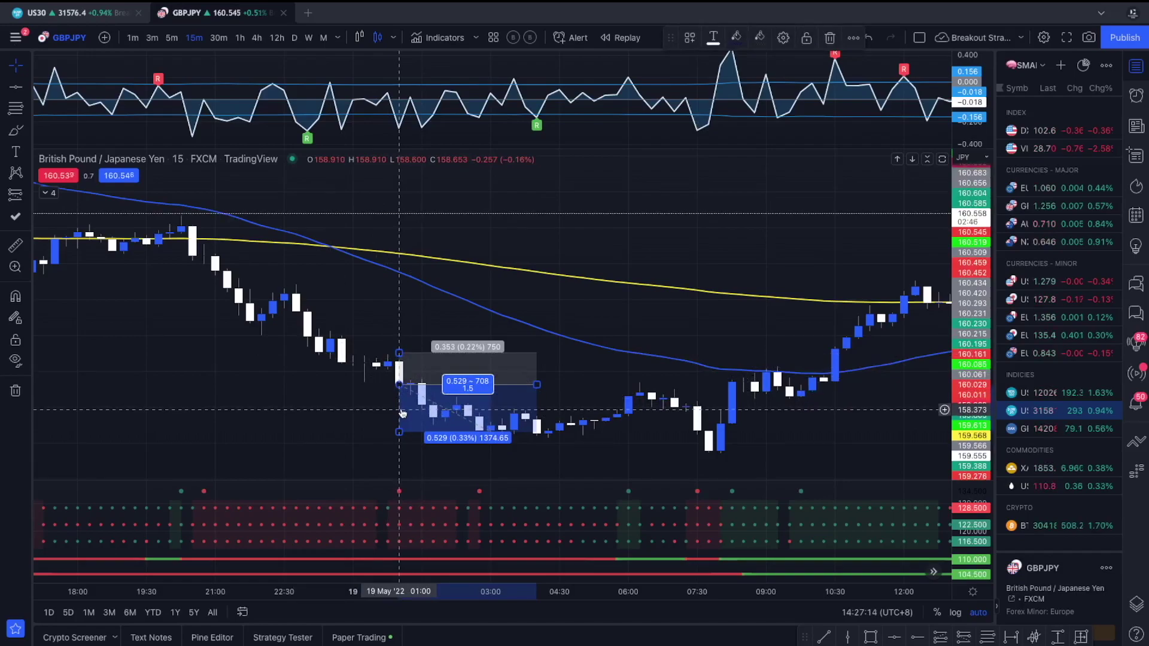
{"action": "left_click", "coordinate": [359, 405]}
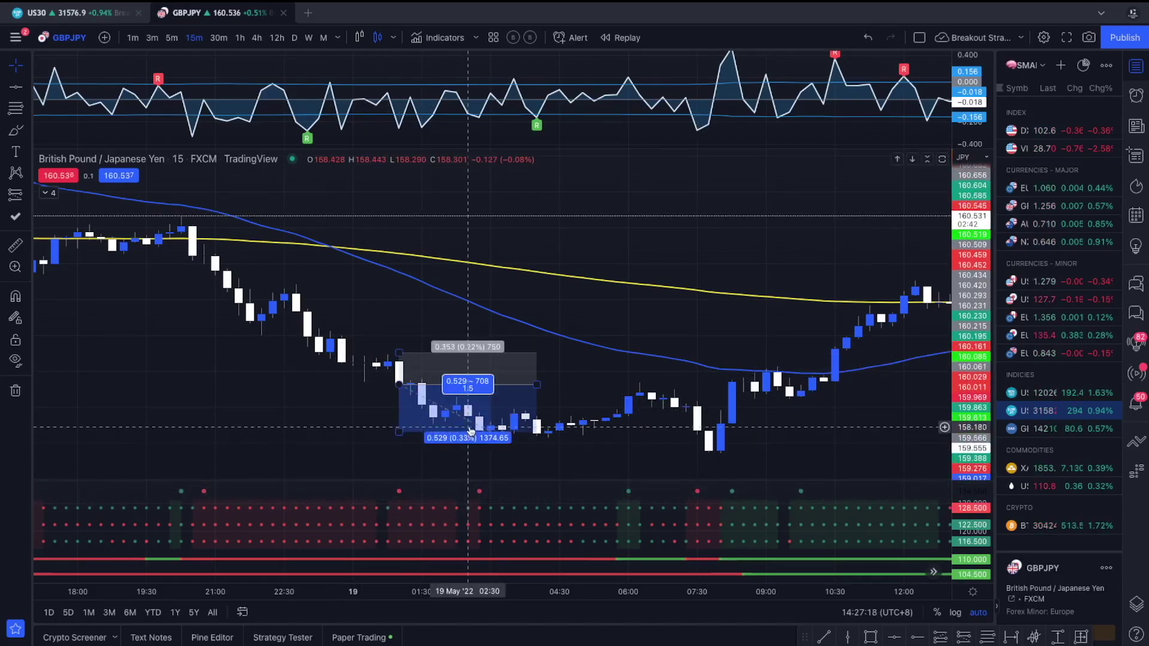
{"action": "left_click_drag", "start_coordinate": [471, 430], "coordinate": [475, 417]}
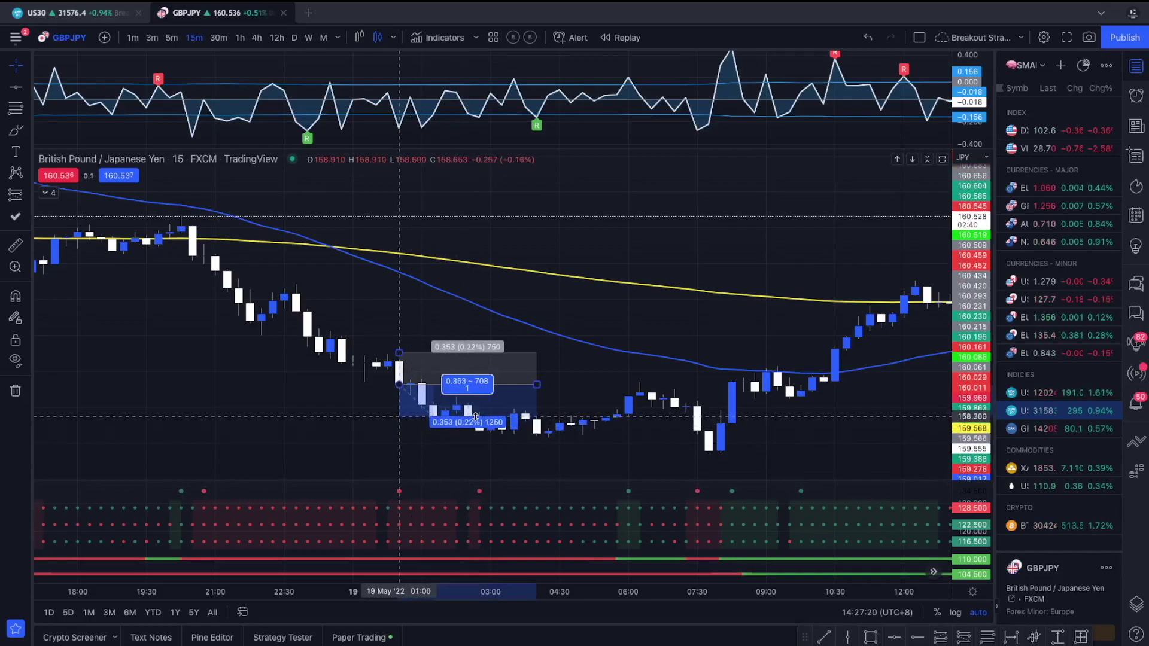
{"action": "mouse_move", "coordinate": [537, 383]}
{"action": "left_mouse_down"}
{"action": "mouse_move", "coordinate": [472, 401]}
{"action": "mouse_move", "coordinate": [370, 393]}
{"action": "left_mouse_up"}
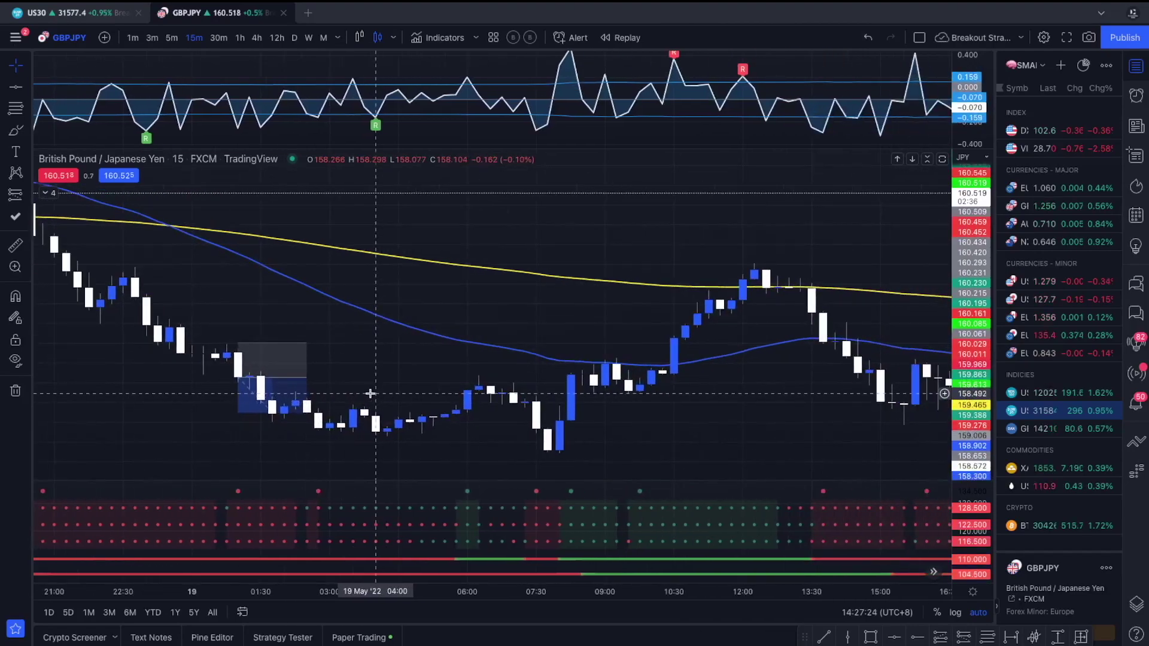
Add a second position at the 19 May 07:30 candle with its target raised to 0.535.
{"action": "scroll", "coordinate": [371, 395], "scroll_direction": "up", "scroll_amount": 2}
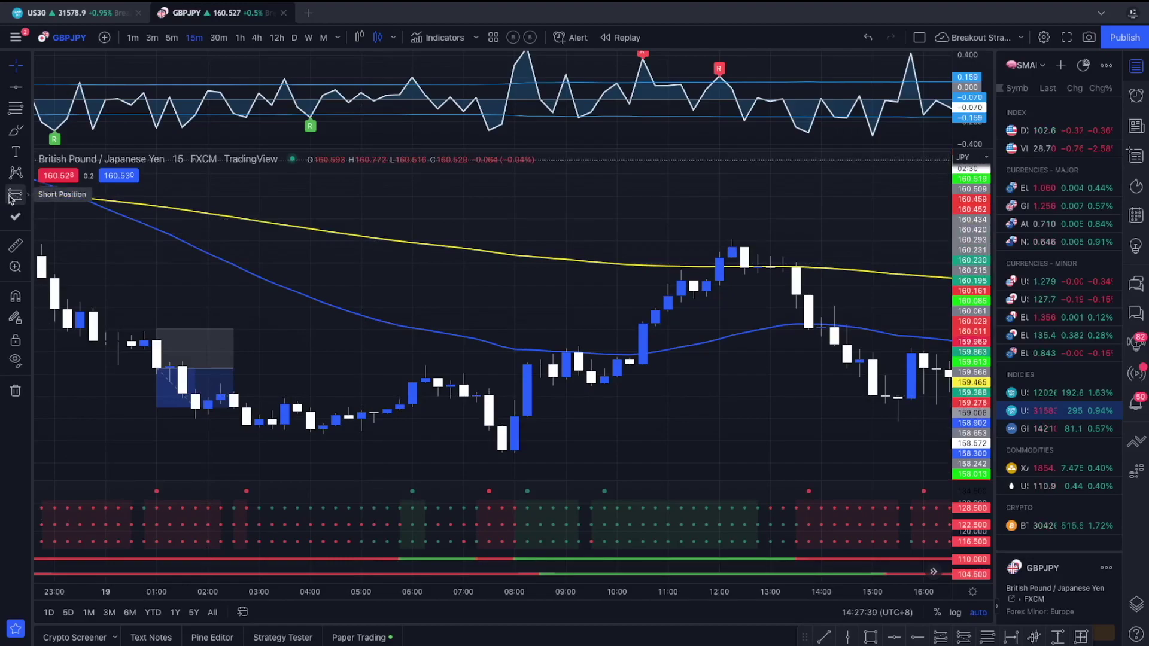
{"action": "left_click", "coordinate": [12, 196]}
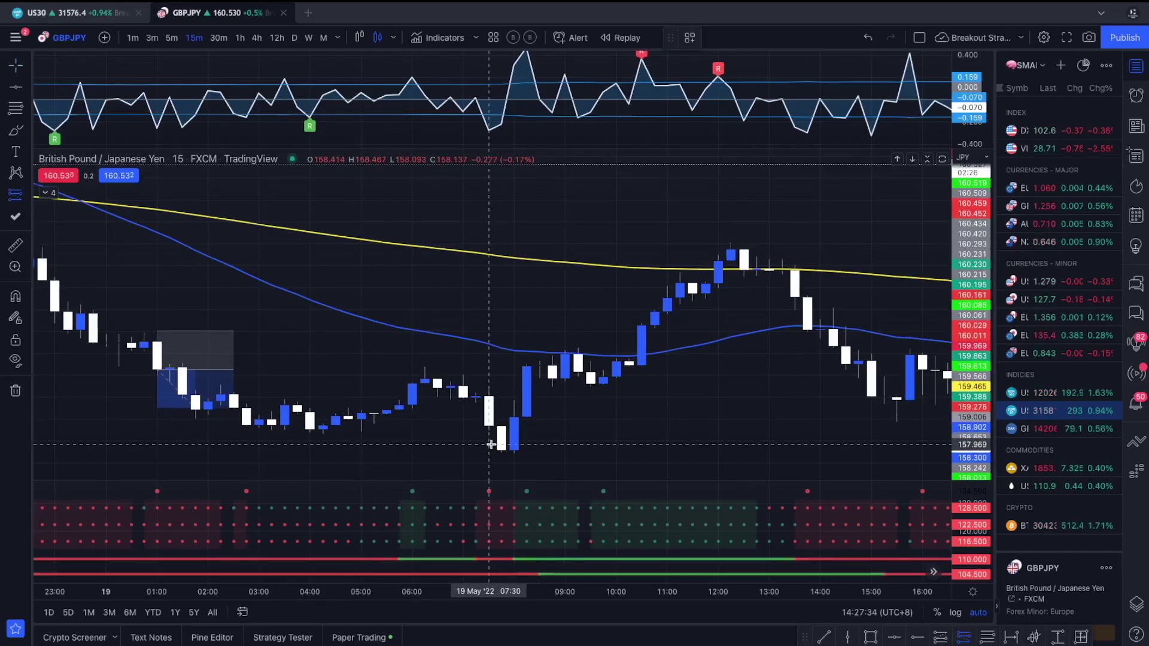
{"action": "scroll", "coordinate": [491, 443], "scroll_direction": "left", "scroll_amount": 1}
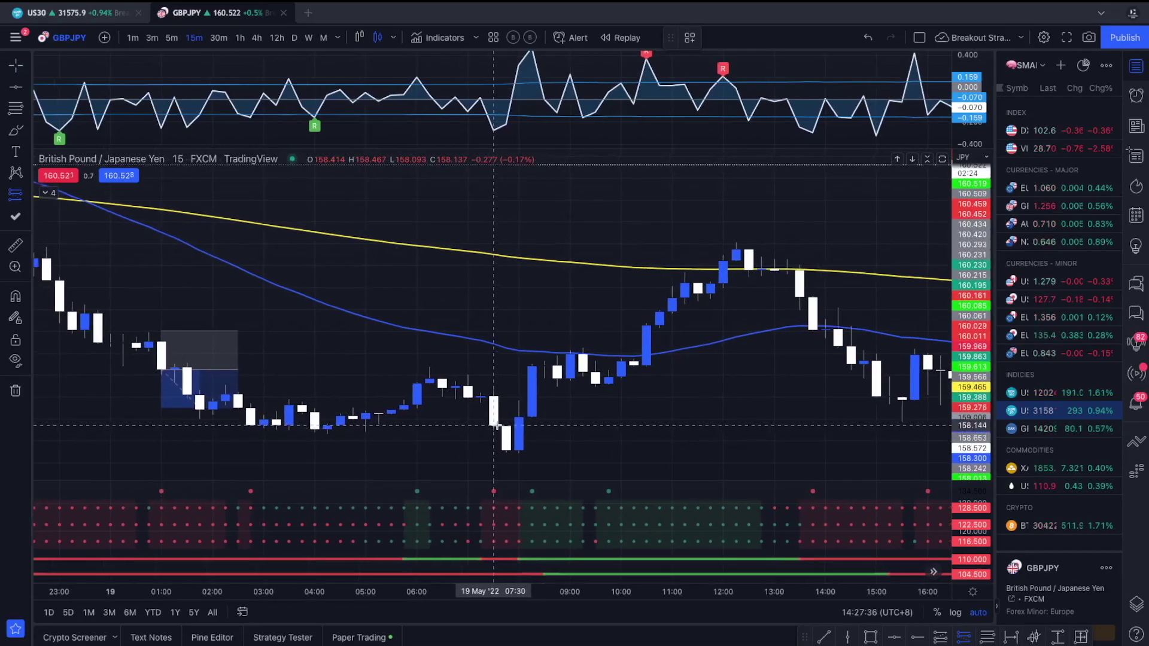
{"action": "left_click", "coordinate": [494, 425]}
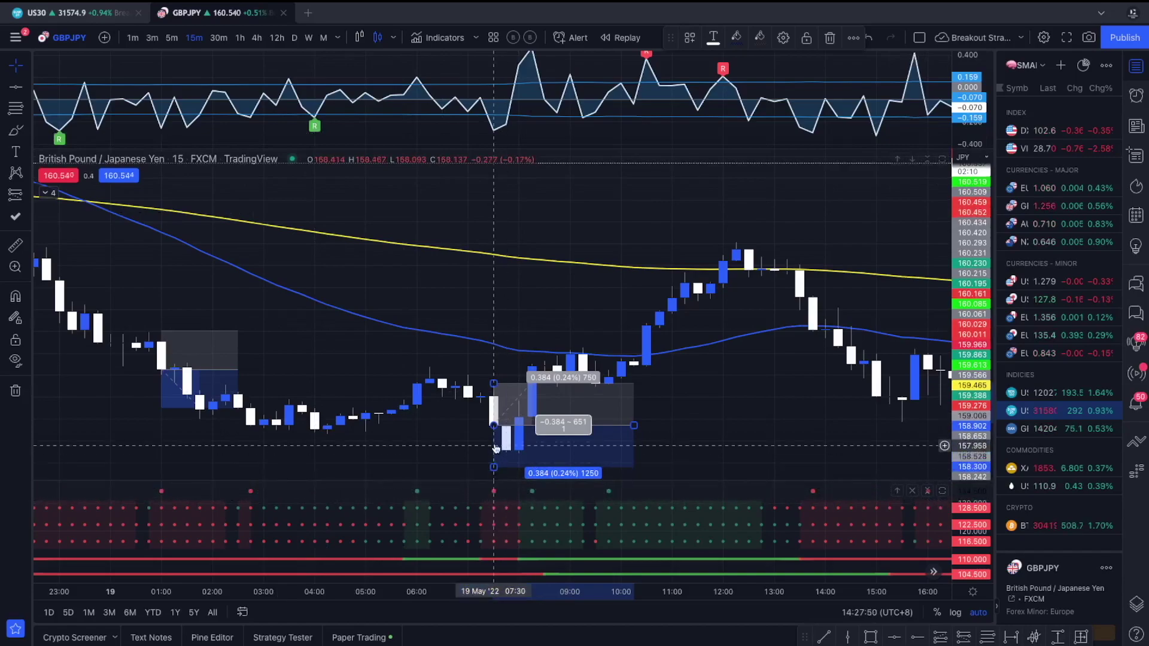
{"action": "left_click_drag", "start_coordinate": [493, 383], "coordinate": [432, 371]}
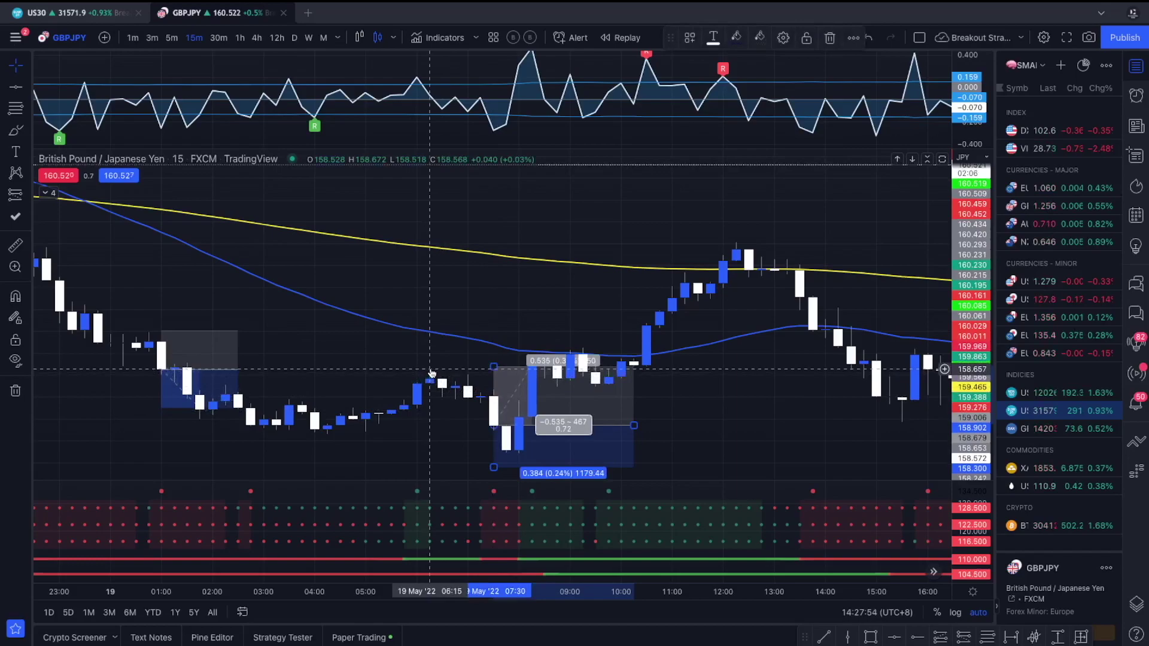
{"action": "left_click", "coordinate": [432, 371]}
Shorten the earlier long-position box so it ends sooner.
{"action": "scroll", "coordinate": [430, 419], "scroll_direction": "right", "scroll_amount": 5}
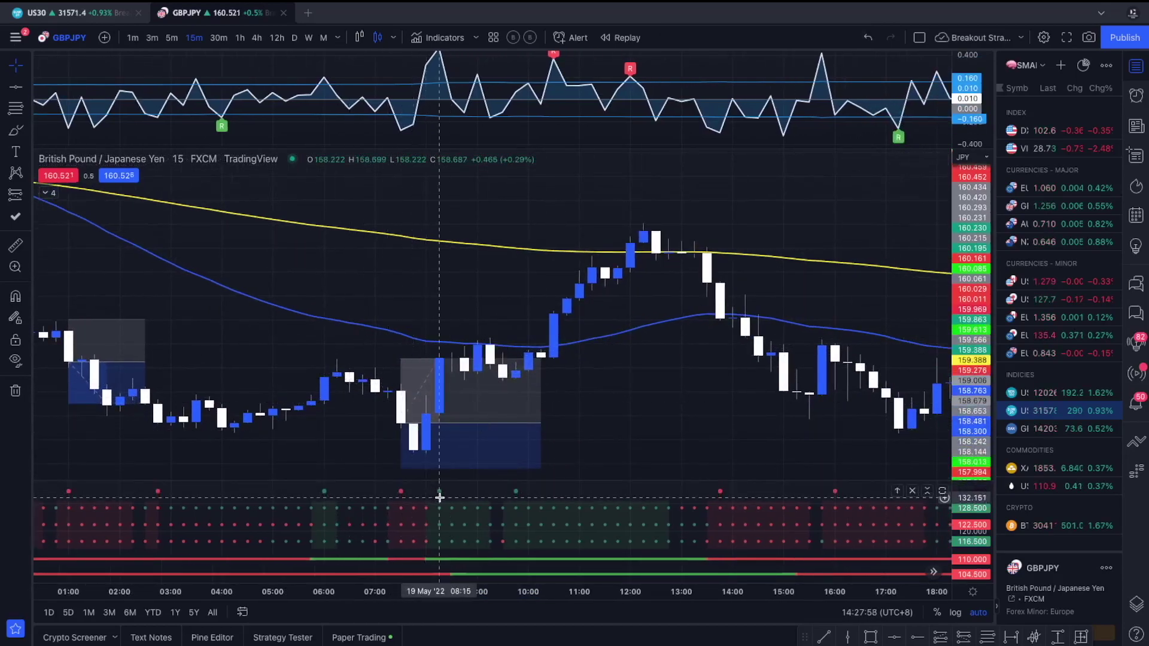
{"action": "left_click", "coordinate": [540, 422]}
{"action": "left_click_drag", "start_coordinate": [540, 422], "coordinate": [464, 429]}
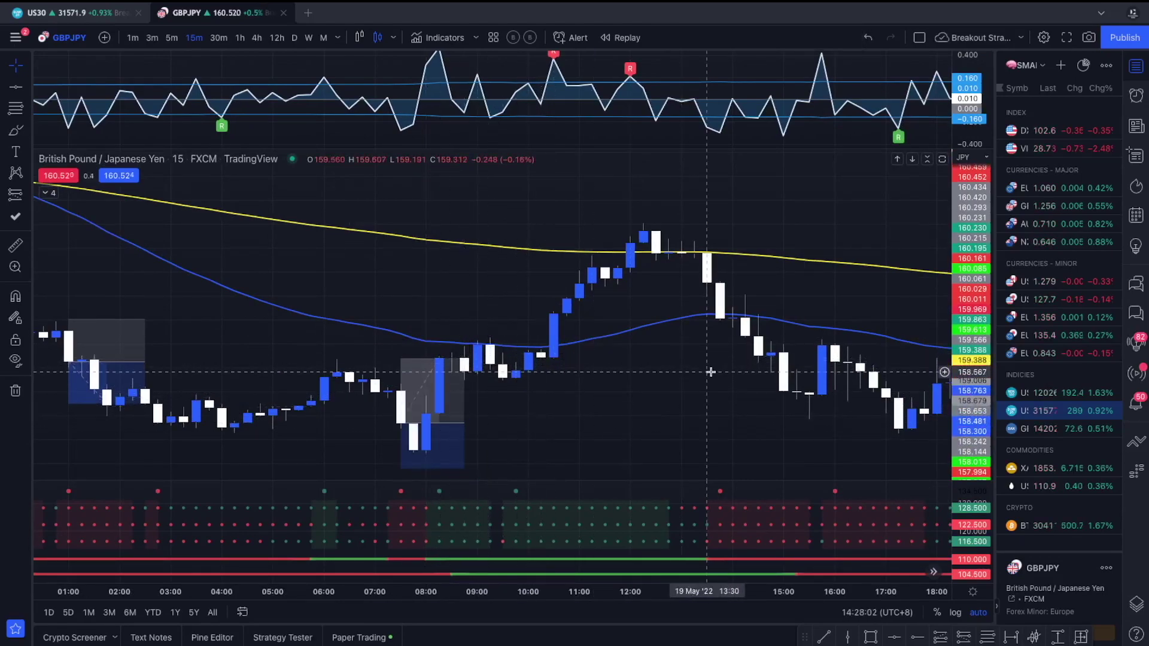
{"action": "left_click_drag", "start_coordinate": [694, 375], "coordinate": [573, 375]}
Pan to 20 May and place a long-position entry at the 16:30 candle near 159.796.
{"action": "scroll", "coordinate": [573, 374], "scroll_direction": "right", "scroll_amount": 10}
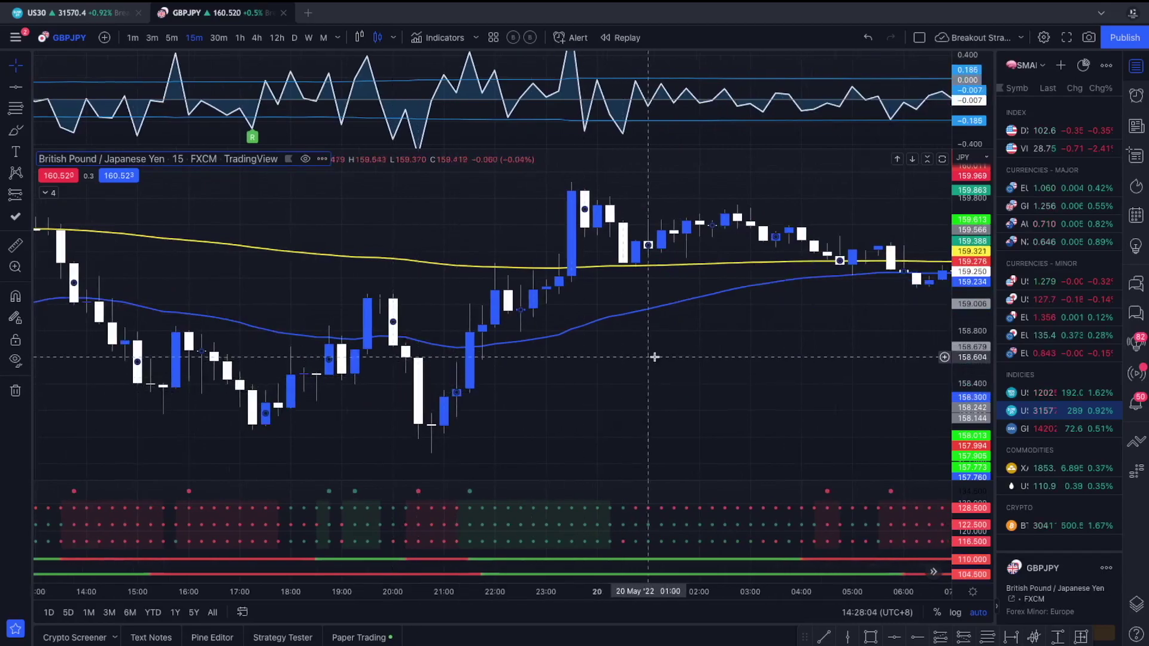
{"action": "left_click_drag", "start_coordinate": [832, 335], "coordinate": [452, 383]}
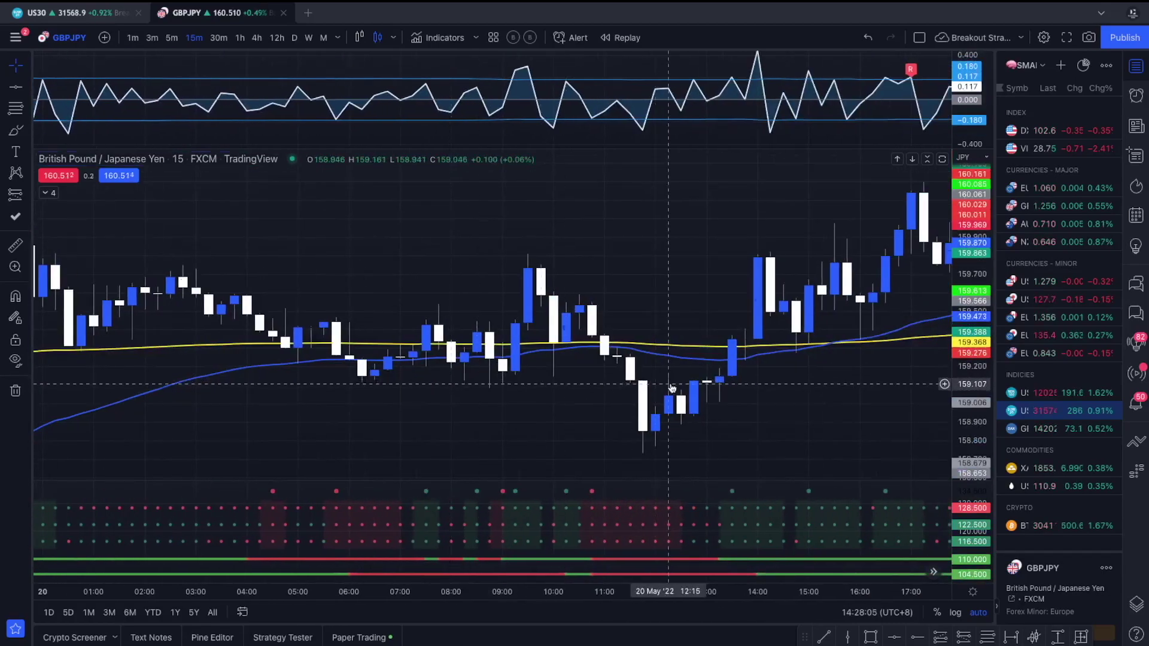
{"action": "left_click_drag", "start_coordinate": [668, 383], "coordinate": [458, 404]}
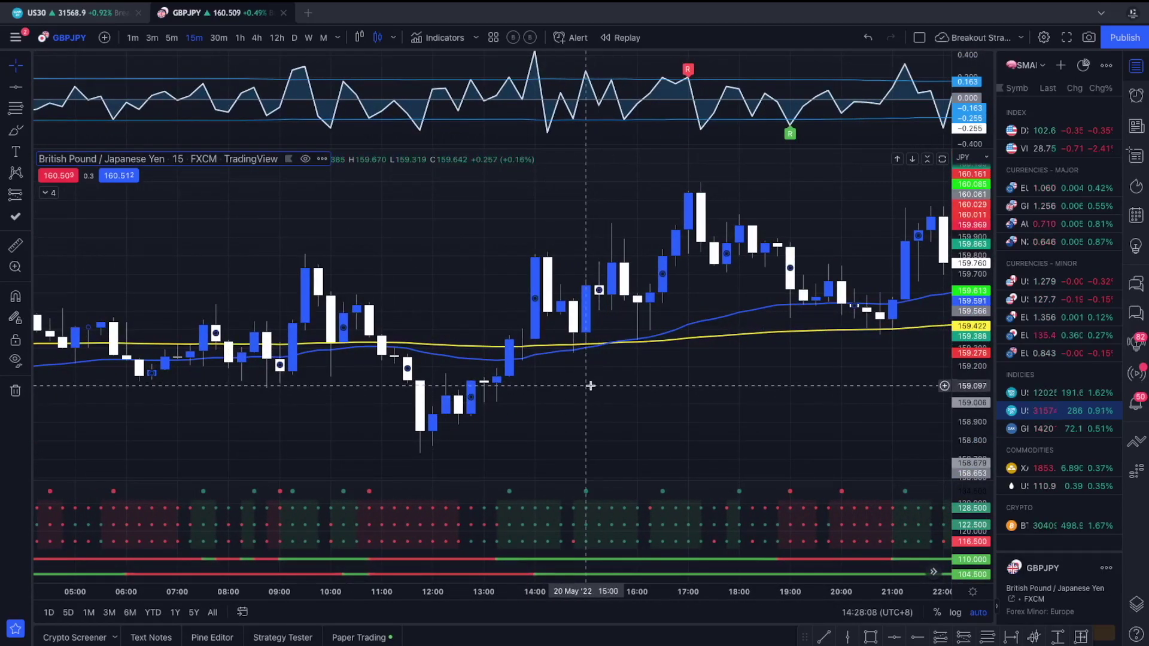
{"action": "left_click_drag", "start_coordinate": [584, 388], "coordinate": [457, 398]}
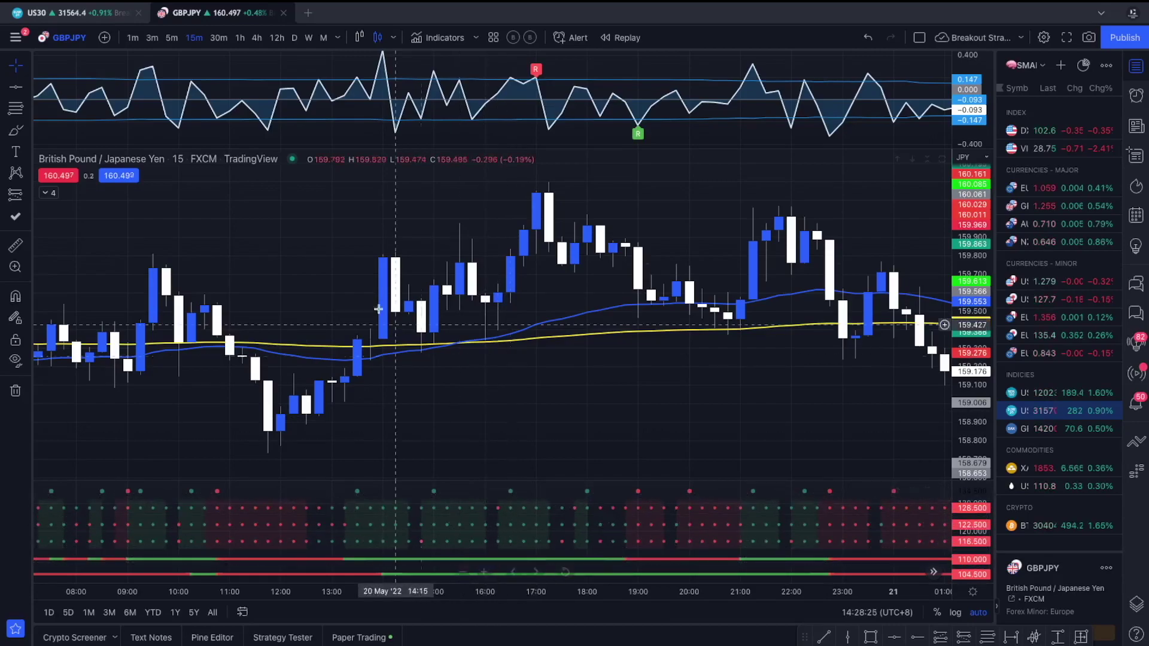
{"action": "left_click", "coordinate": [26, 202]}
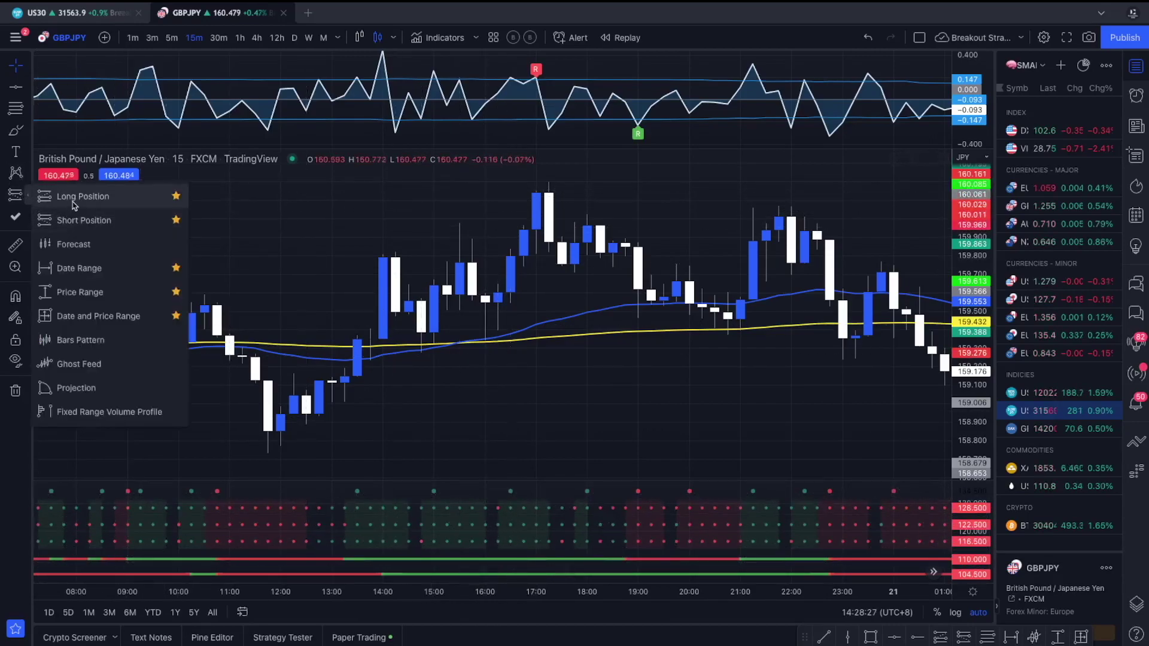
{"action": "left_click", "coordinate": [72, 192]}
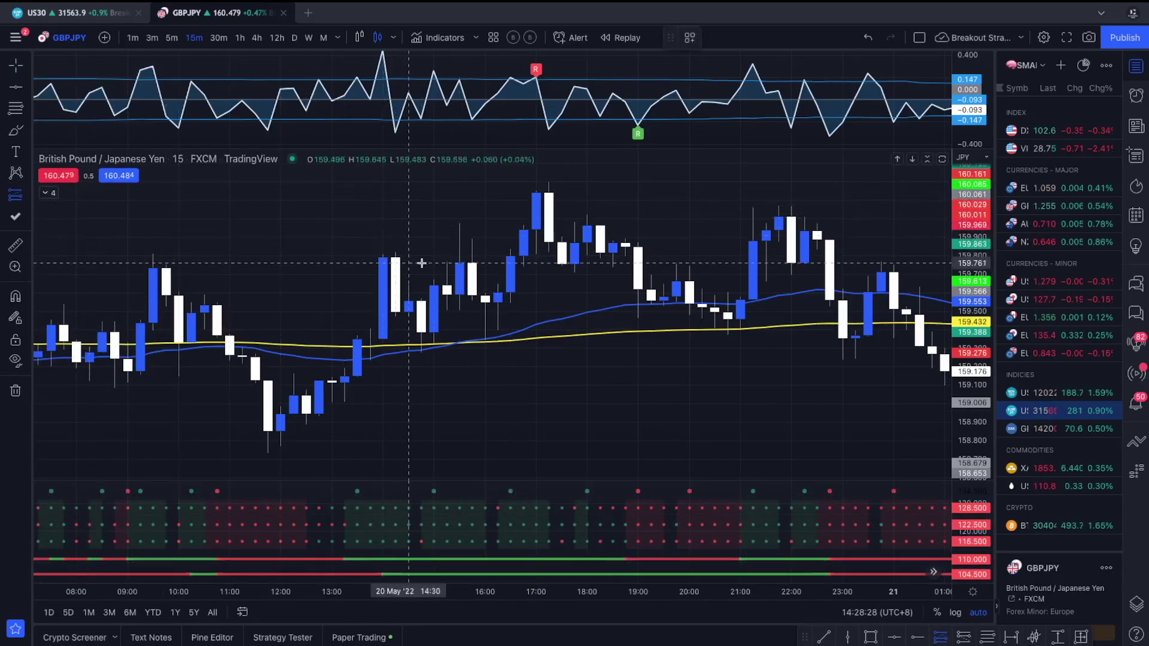
{"action": "left_click", "coordinate": [510, 256]}
Lower the stop to about 159.29, trim the profit target and extend the box further right.
{"action": "left_click_drag", "start_coordinate": [514, 311], "coordinate": [479, 341]}
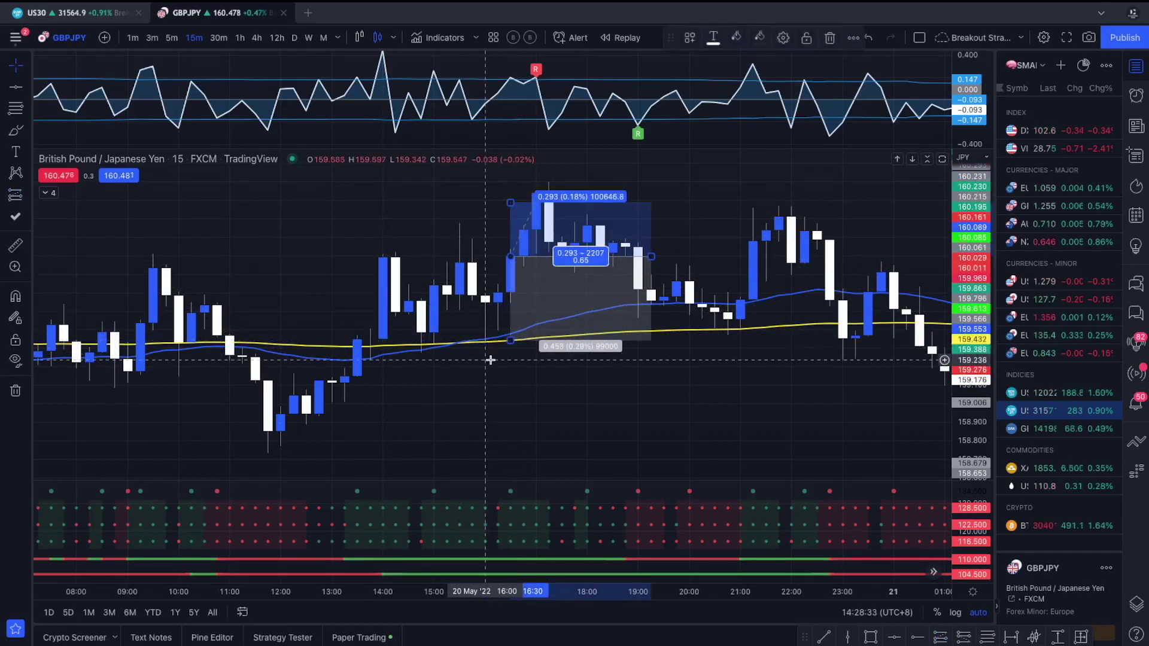
{"action": "scroll", "coordinate": [501, 405], "scroll_direction": "right", "scroll_amount": 2}
{"action": "left_click_drag", "start_coordinate": [482, 339], "coordinate": [466, 354]}
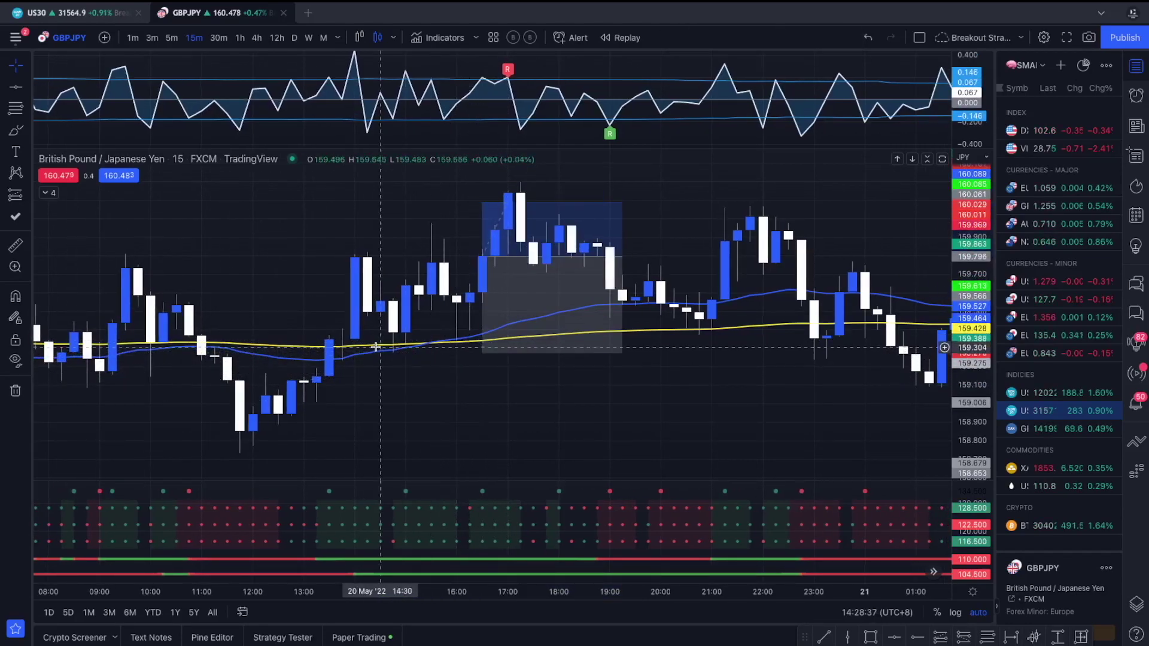
{"action": "scroll", "coordinate": [460, 323], "scroll_direction": "right", "scroll_amount": 1}
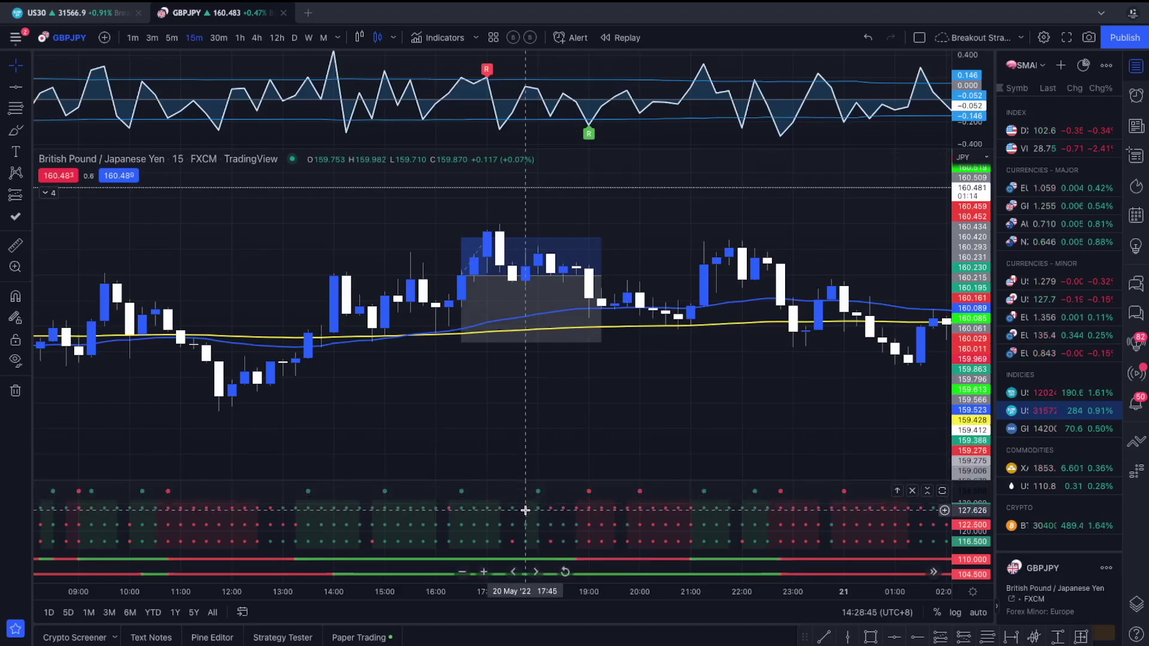
{"action": "left_click_drag", "start_coordinate": [512, 239], "coordinate": [513, 265]}
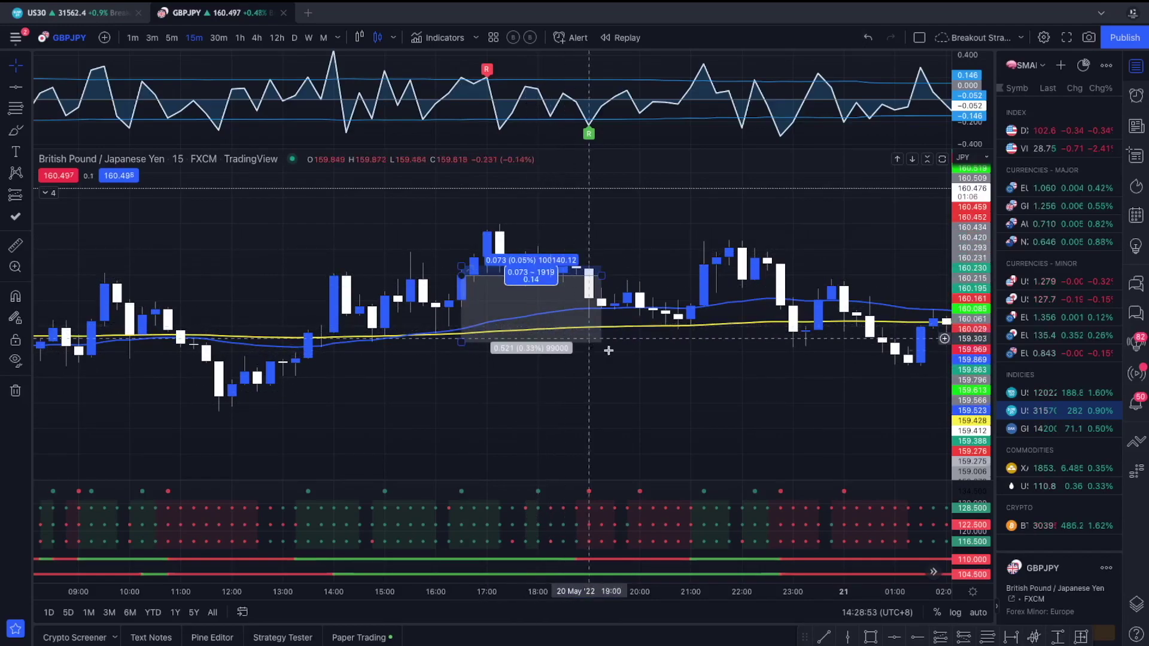
{"action": "scroll", "coordinate": [718, 393], "scroll_direction": "down", "scroll_amount": 2}
{"action": "left_click_drag", "start_coordinate": [775, 402], "coordinate": [551, 430]}
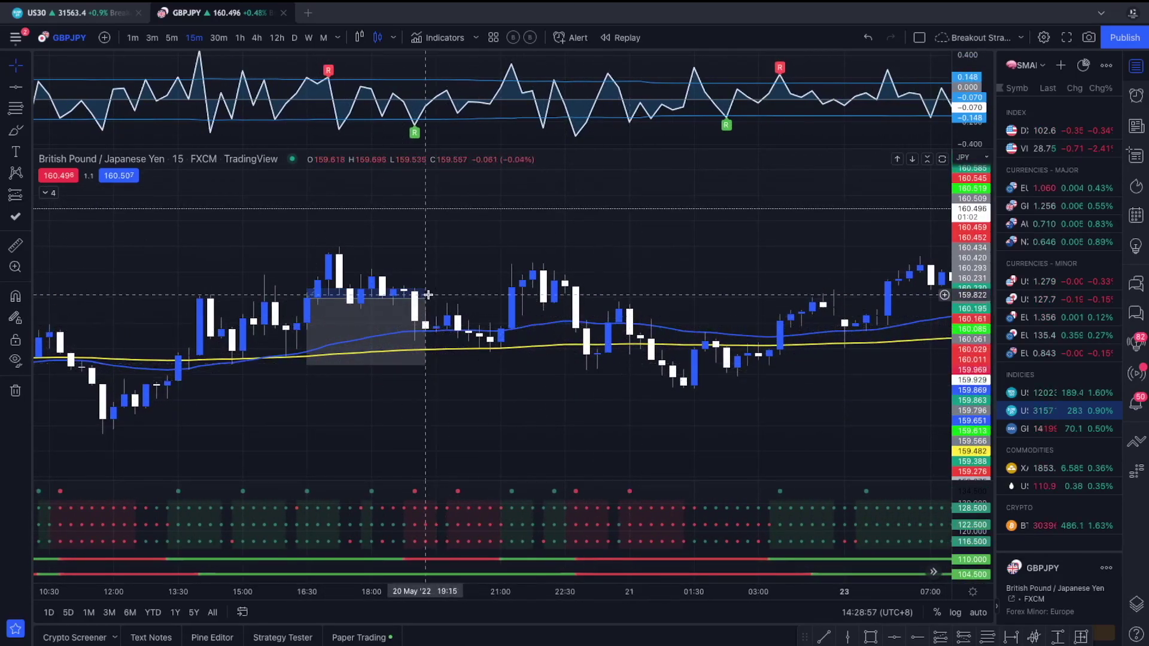
{"action": "left_click", "coordinate": [429, 298]}
{"action": "left_click_drag", "start_coordinate": [429, 298], "coordinate": [407, 326]}
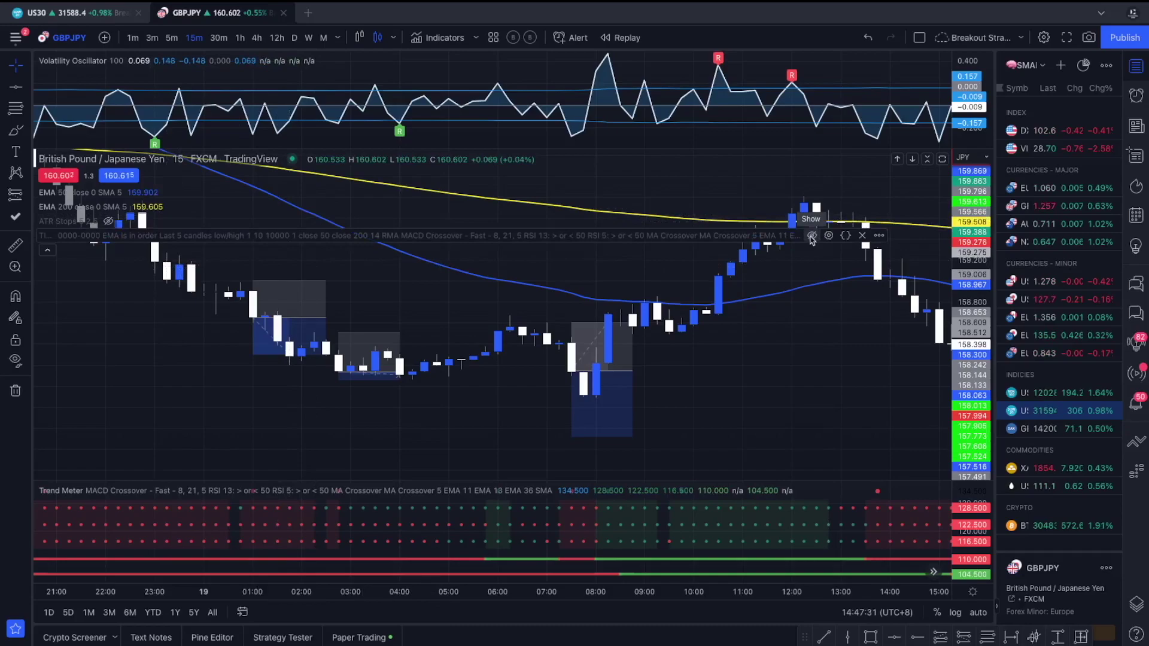
Show the TIYF strategy on the chart with its backtest panel minimized and indicator list collapsed.
{"action": "left_click", "coordinate": [812, 236]}
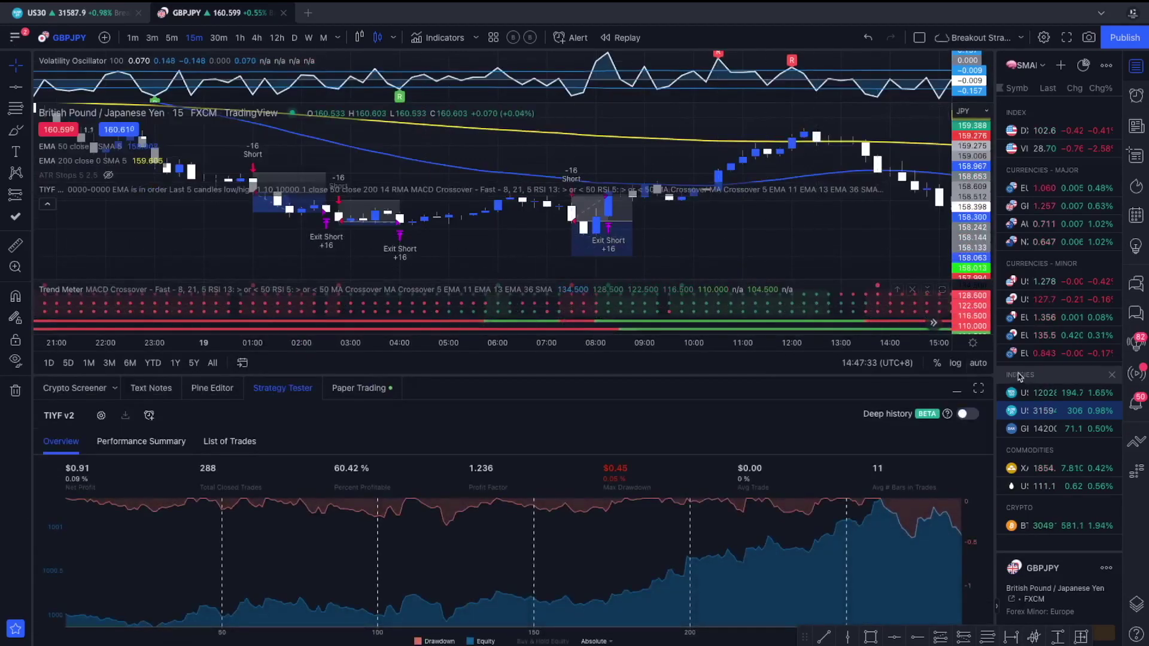
{"action": "left_click", "coordinate": [958, 391]}
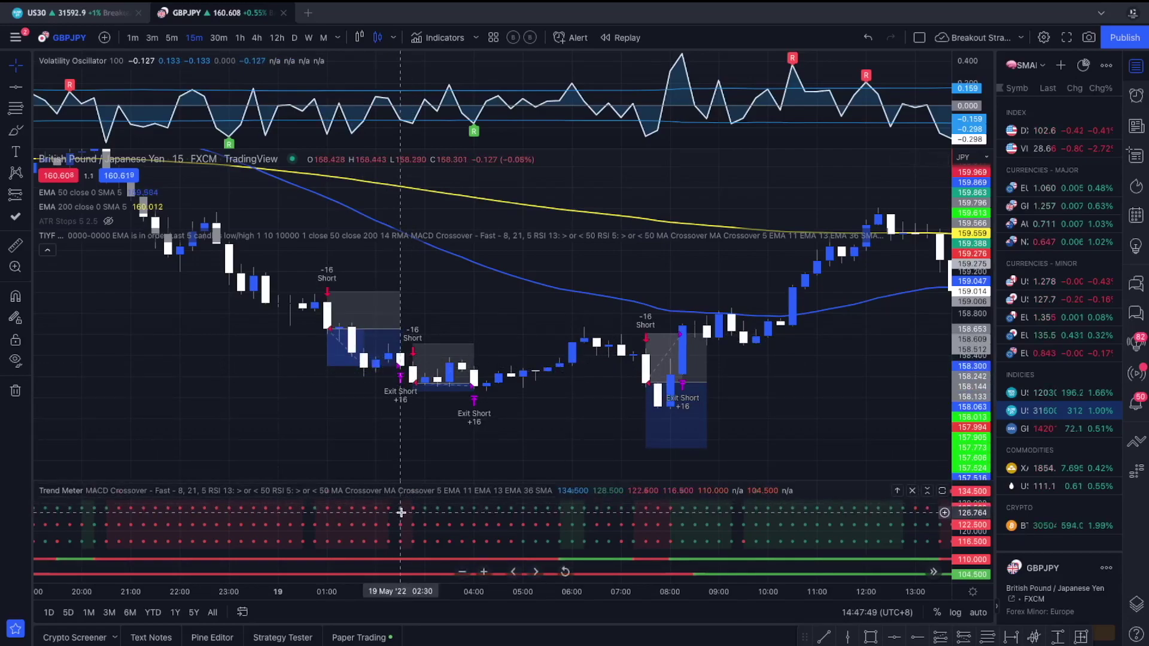
{"action": "left_click", "coordinate": [48, 250]}
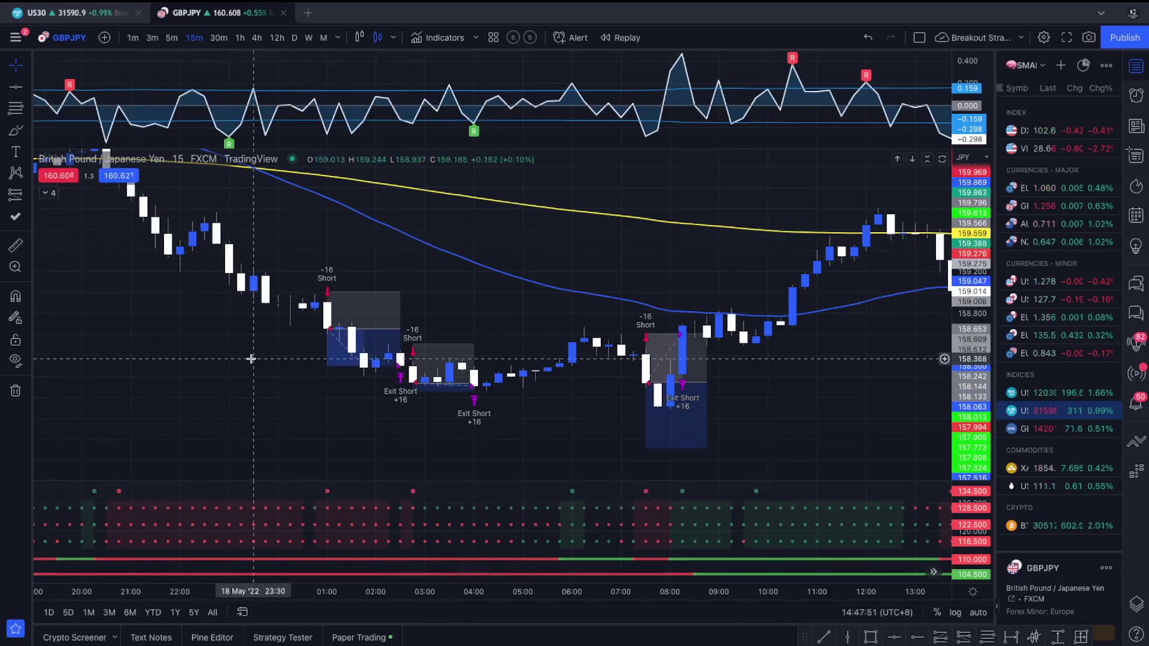
Bring the first 19 May short trades into view and read the short-position box results.
{"action": "left_click_drag", "start_coordinate": [423, 431], "coordinate": [268, 406]}
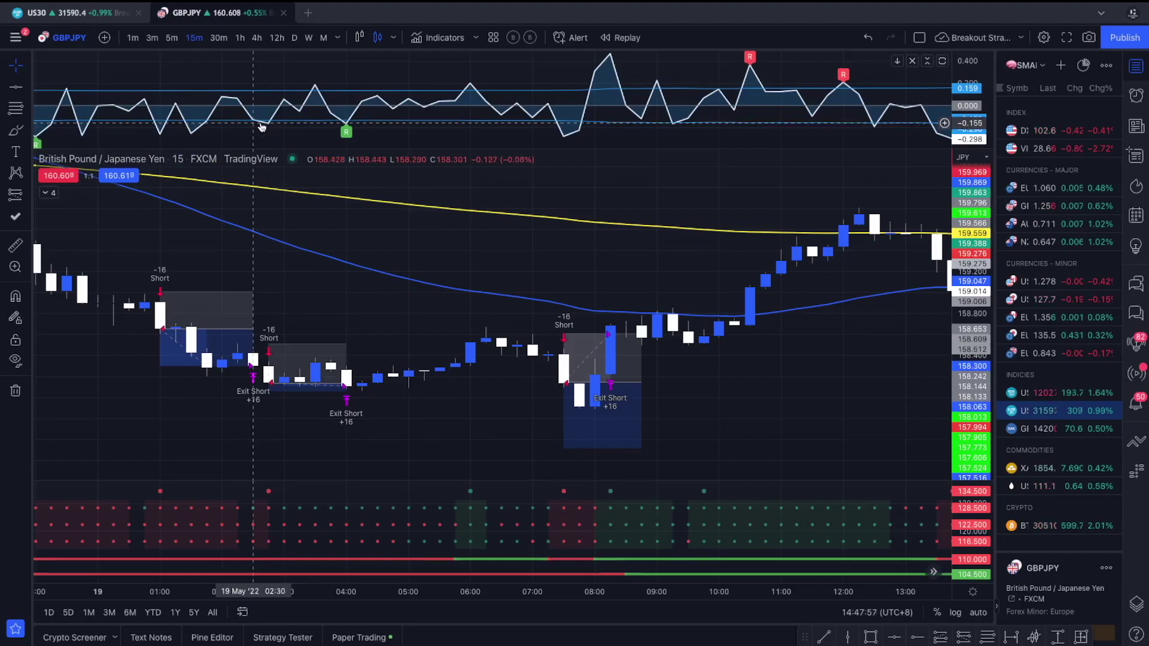
{"action": "left_click_drag", "start_coordinate": [267, 124], "coordinate": [272, 126]}
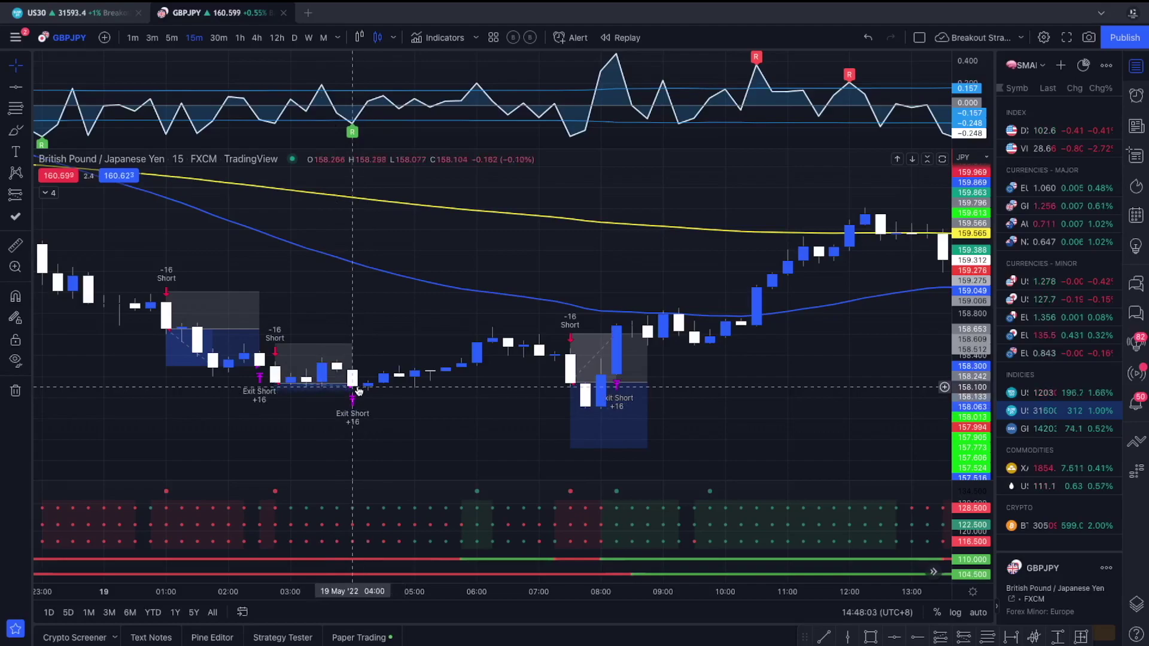
{"action": "left_click", "coordinate": [296, 391]}
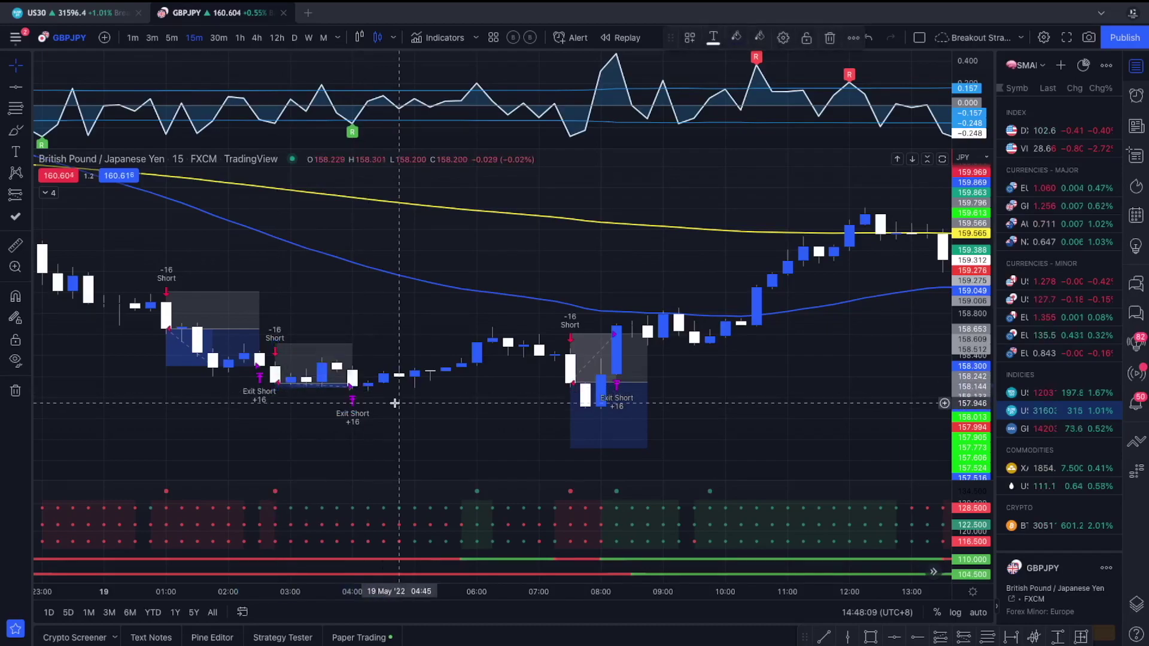
{"action": "left_click_drag", "start_coordinate": [428, 409], "coordinate": [413, 412]}
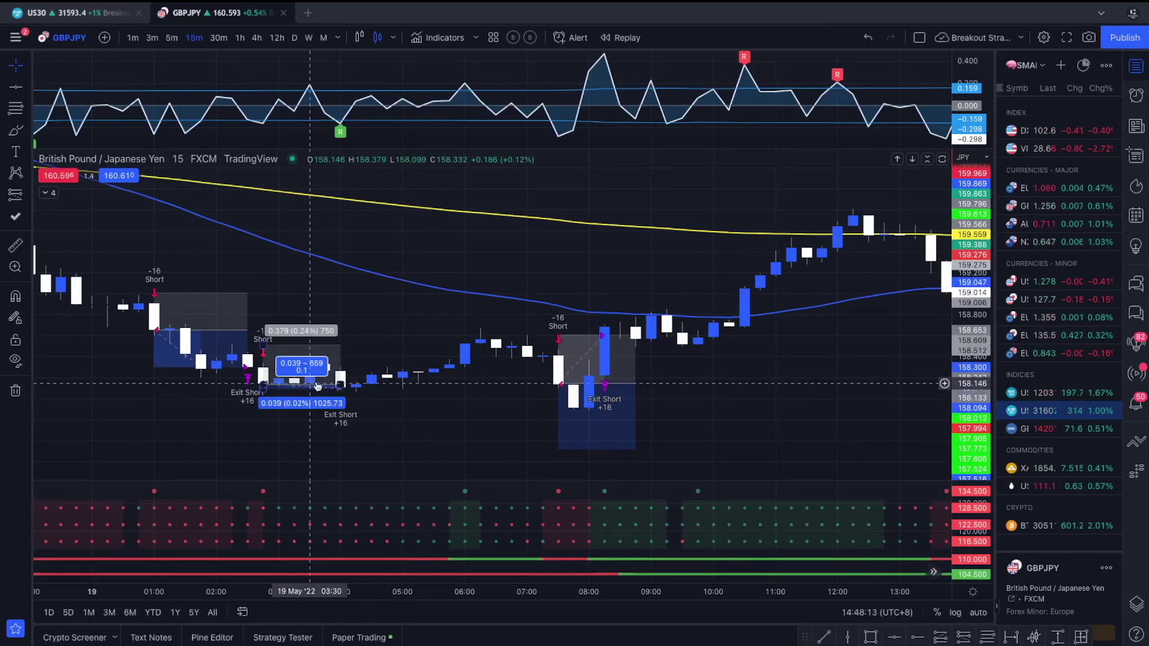
Advance to the 20 May long trades and shorten the long-position box to end earlier.
{"action": "left_click_drag", "start_coordinate": [438, 405], "coordinate": [275, 403]}
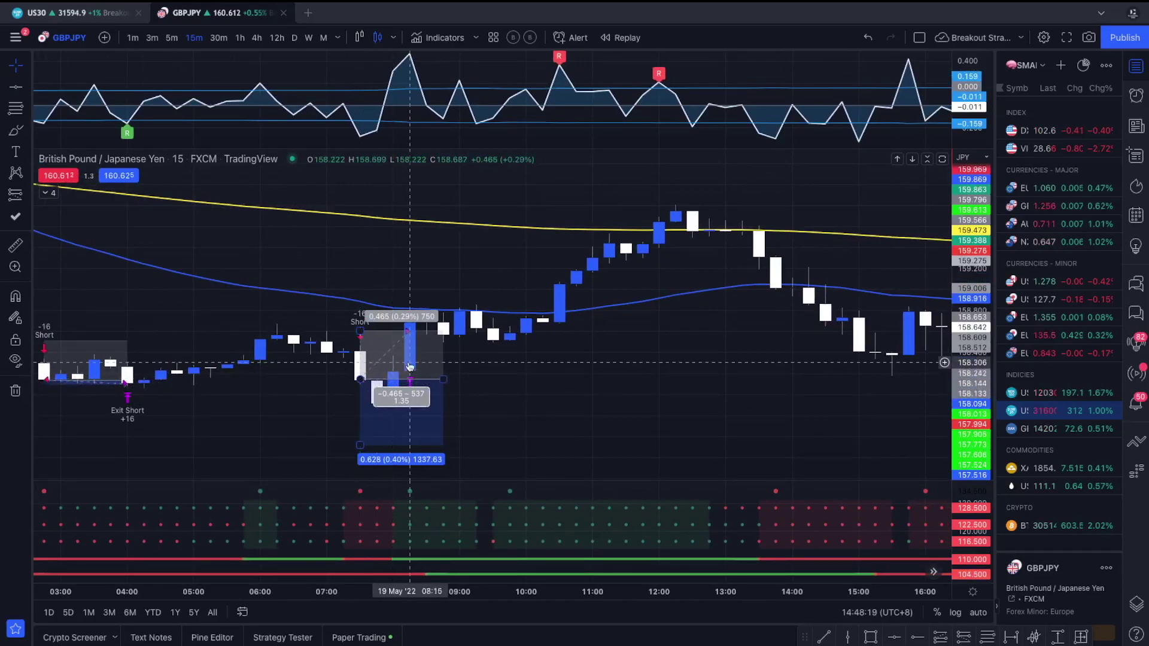
{"action": "mouse_move", "coordinate": [600, 357]}
{"action": "left_mouse_down"}
{"action": "mouse_move", "coordinate": [345, 385]}
{"action": "mouse_move", "coordinate": [140, 389]}
{"action": "left_mouse_up"}
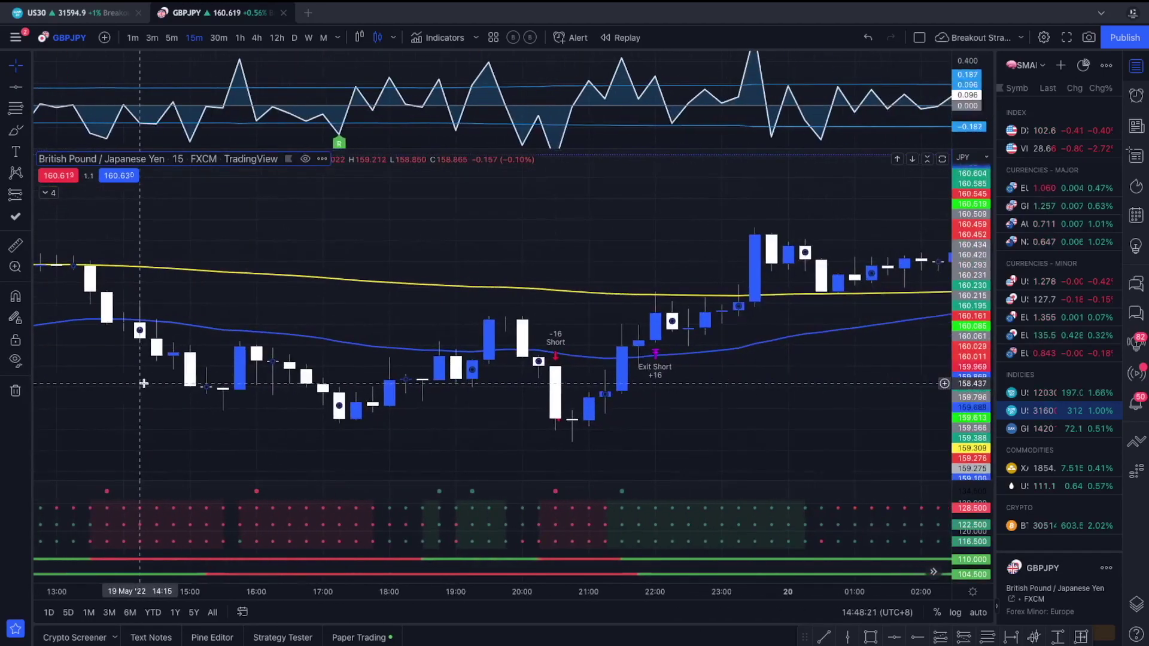
{"action": "left_click_drag", "start_coordinate": [472, 386], "coordinate": [179, 371]}
{"action": "mouse_move", "coordinate": [575, 352]}
{"action": "left_mouse_down"}
{"action": "mouse_move", "coordinate": [129, 408]}
{"action": "mouse_move", "coordinate": [59, 383]}
{"action": "left_mouse_up"}
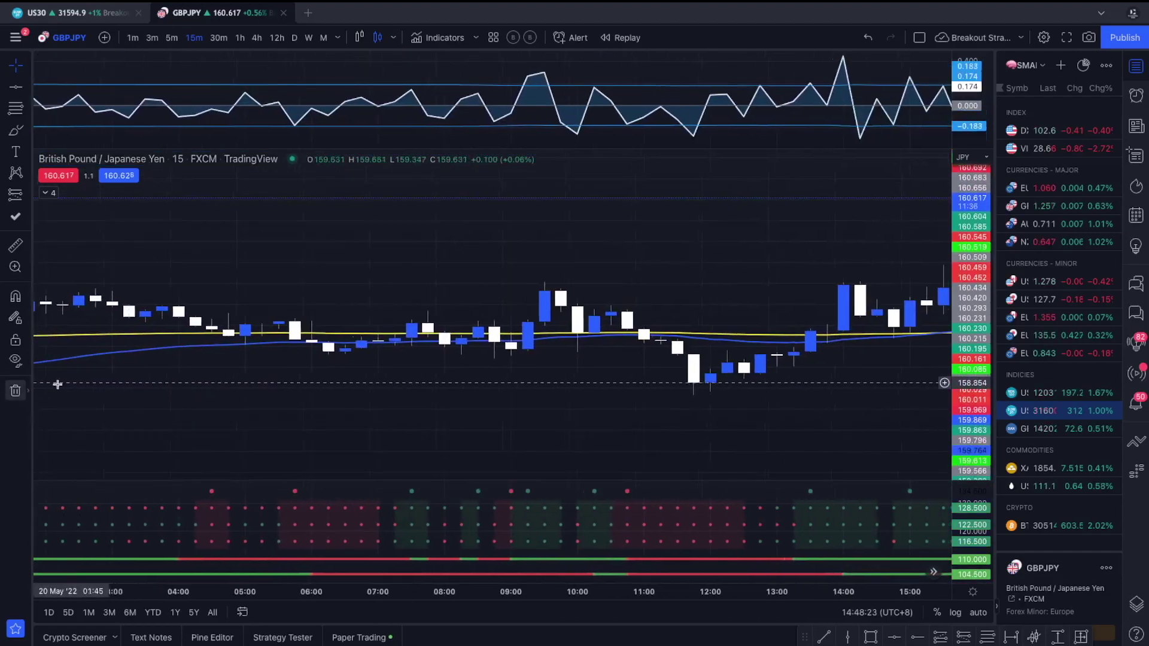
{"action": "mouse_move", "coordinate": [598, 383]}
{"action": "left_mouse_down"}
{"action": "mouse_move", "coordinate": [271, 386]}
{"action": "mouse_move", "coordinate": [529, 395]}
{"action": "mouse_move", "coordinate": [339, 403]}
{"action": "left_mouse_up"}
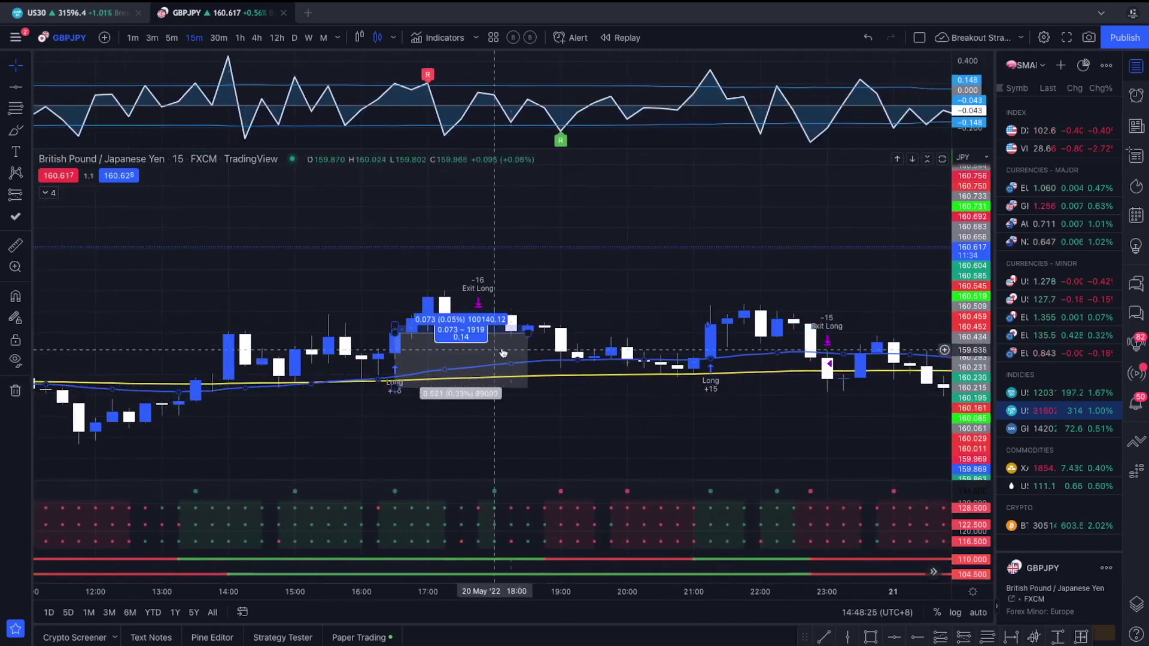
{"action": "left_click_drag", "start_coordinate": [526, 342], "coordinate": [479, 339]}
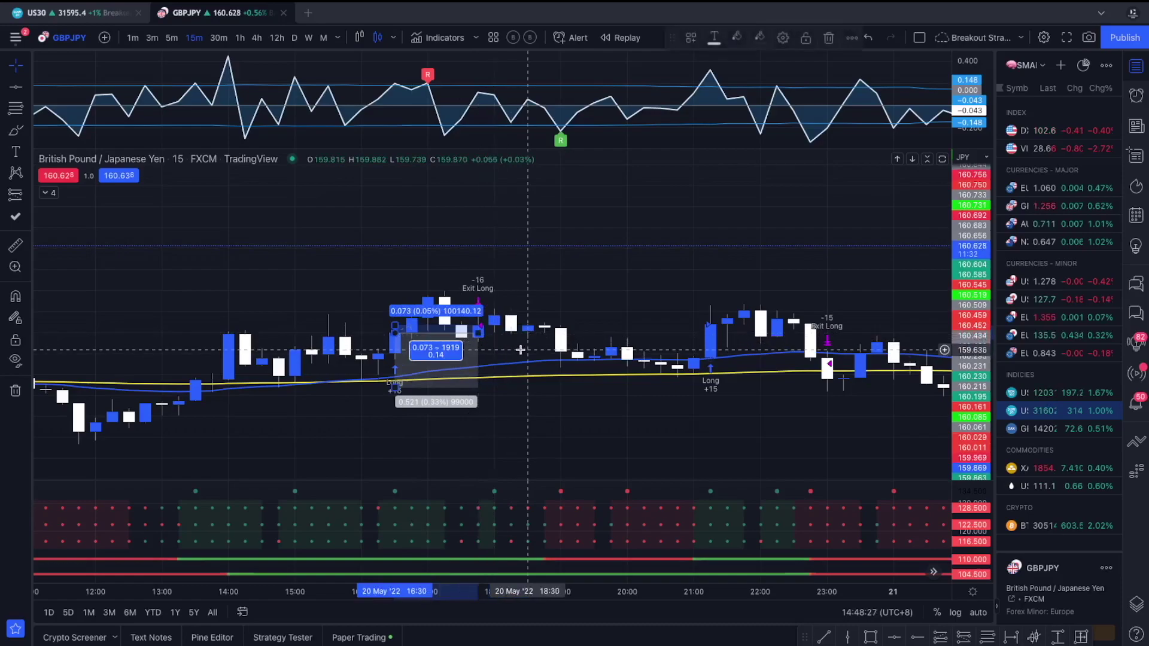
{"action": "left_click", "coordinate": [394, 341]}
{"action": "left_click", "coordinate": [393, 339]}
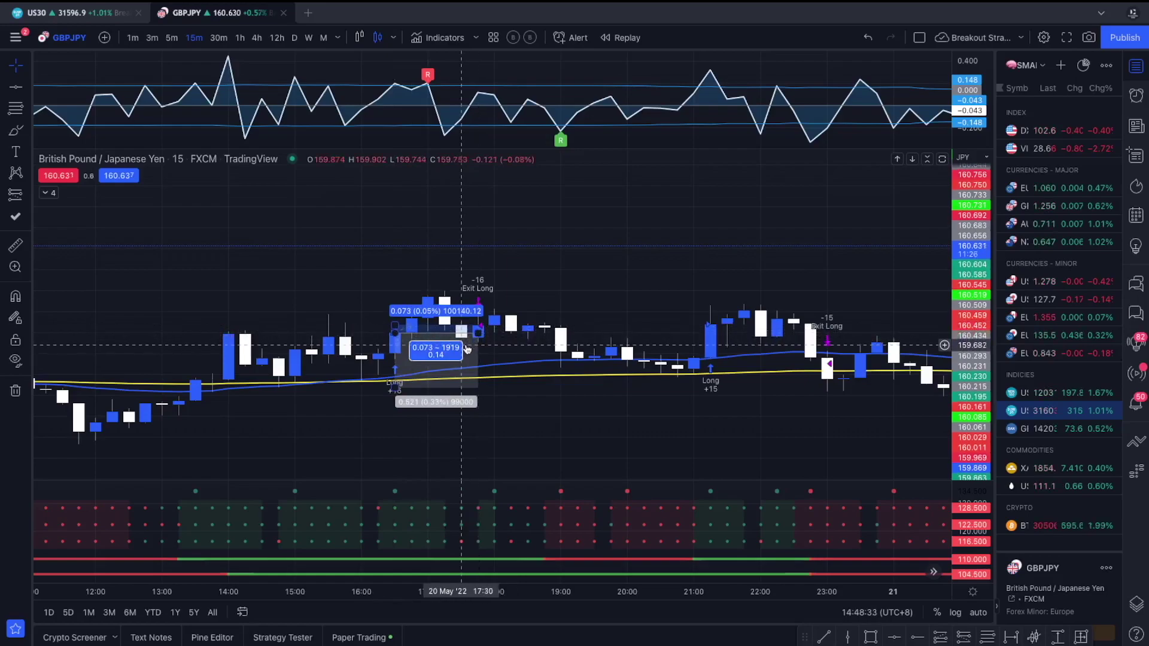
{"action": "left_click", "coordinate": [464, 487]}
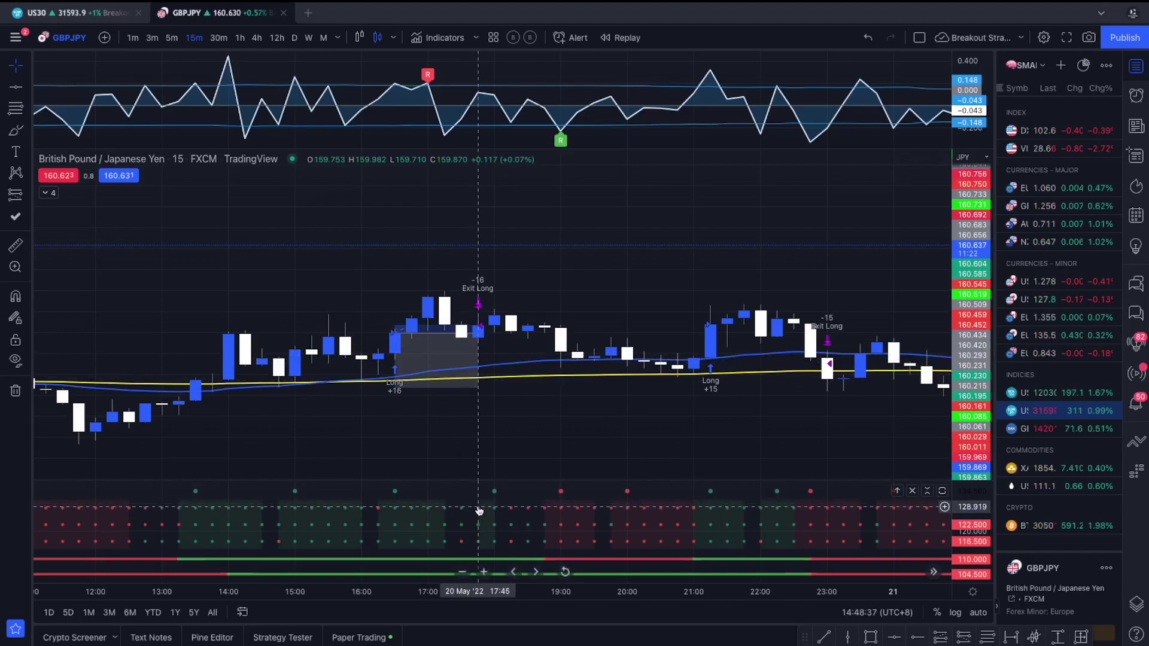
{"action": "left_click", "coordinate": [439, 353]}
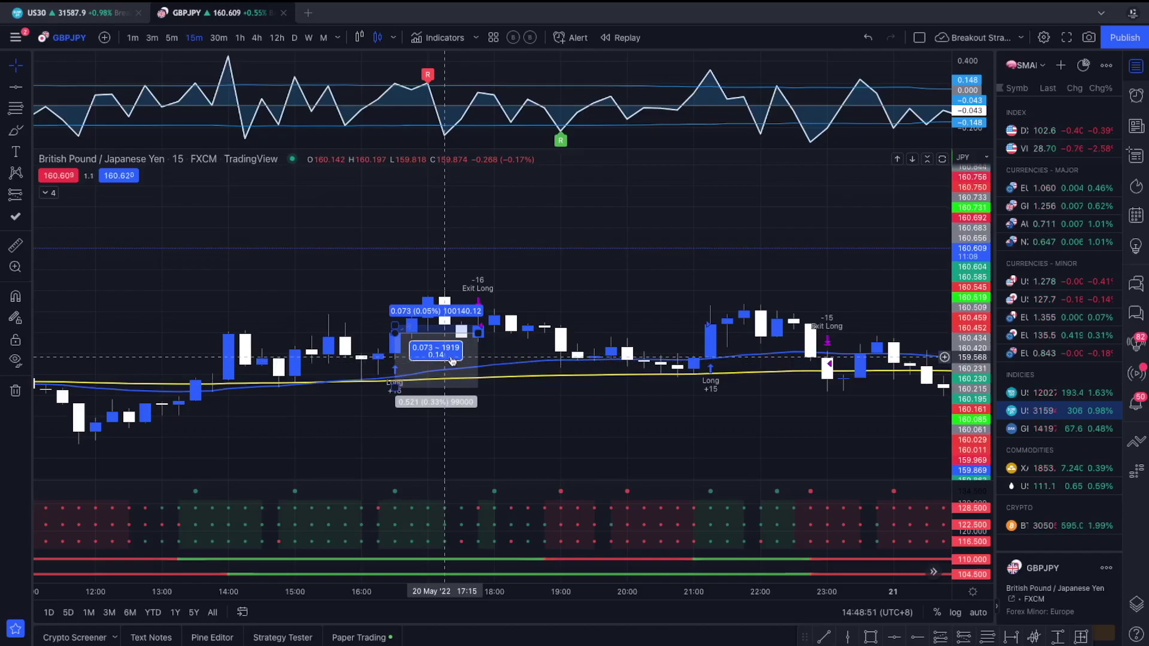
{"action": "left_click", "coordinate": [282, 637]}
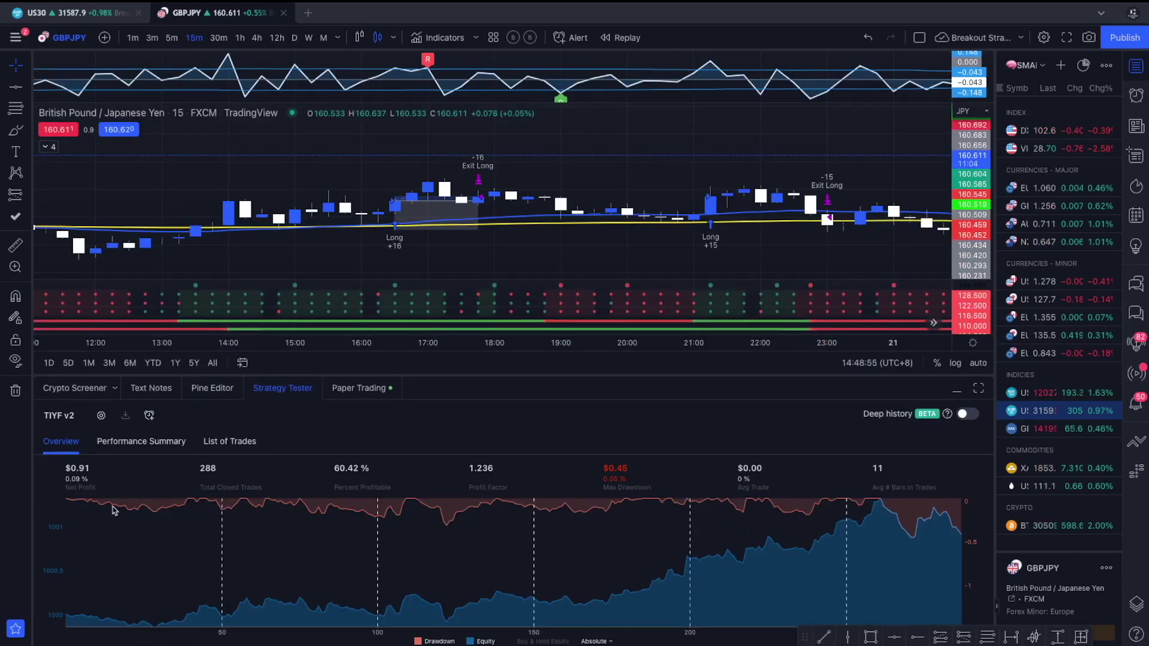
Review the strategy's EMA filter and stop-loss inputs, keeping stop-loss on Last 5 candles low/high.
{"action": "left_click", "coordinate": [101, 415]}
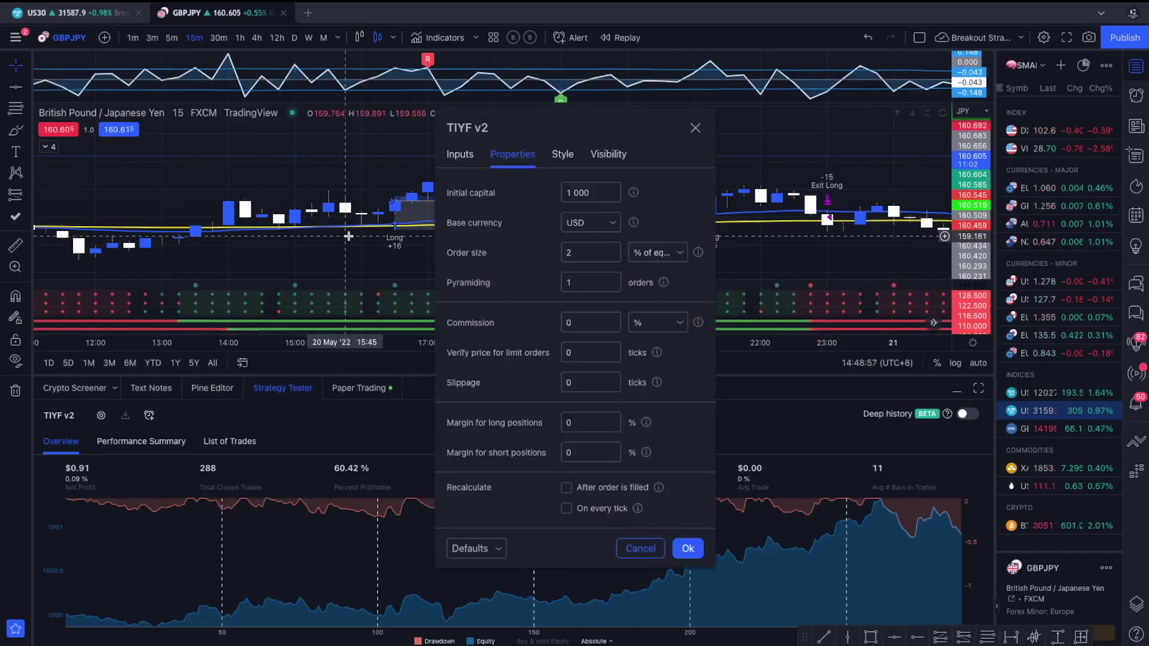
{"action": "left_click", "coordinate": [463, 156]}
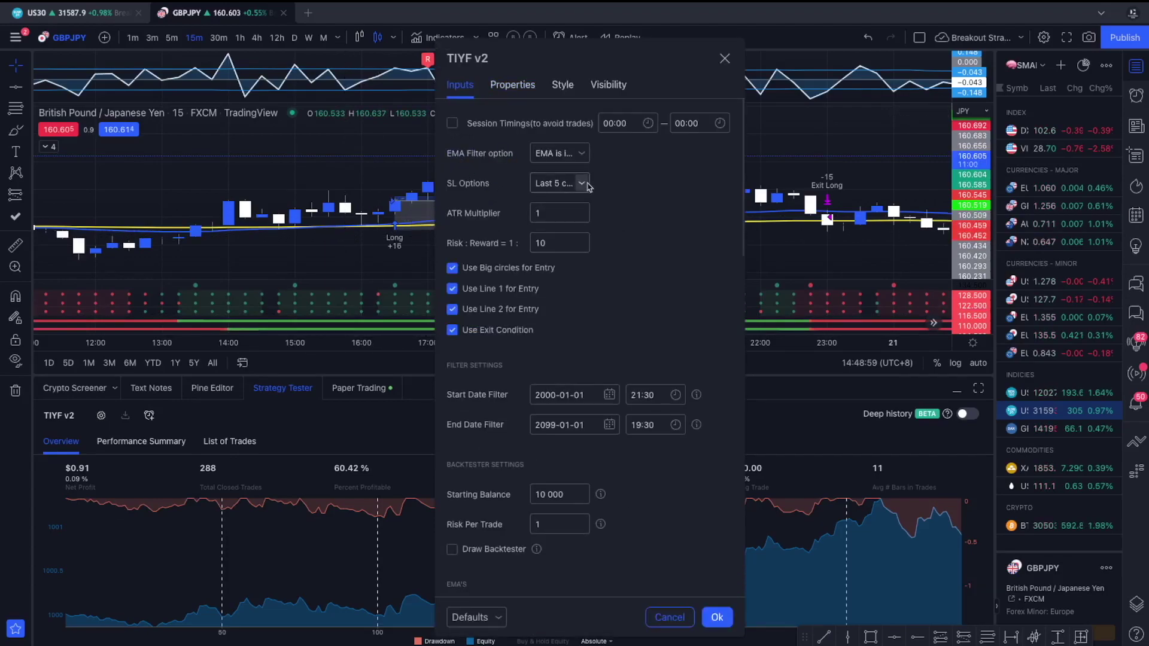
{"action": "left_click", "coordinate": [585, 154]}
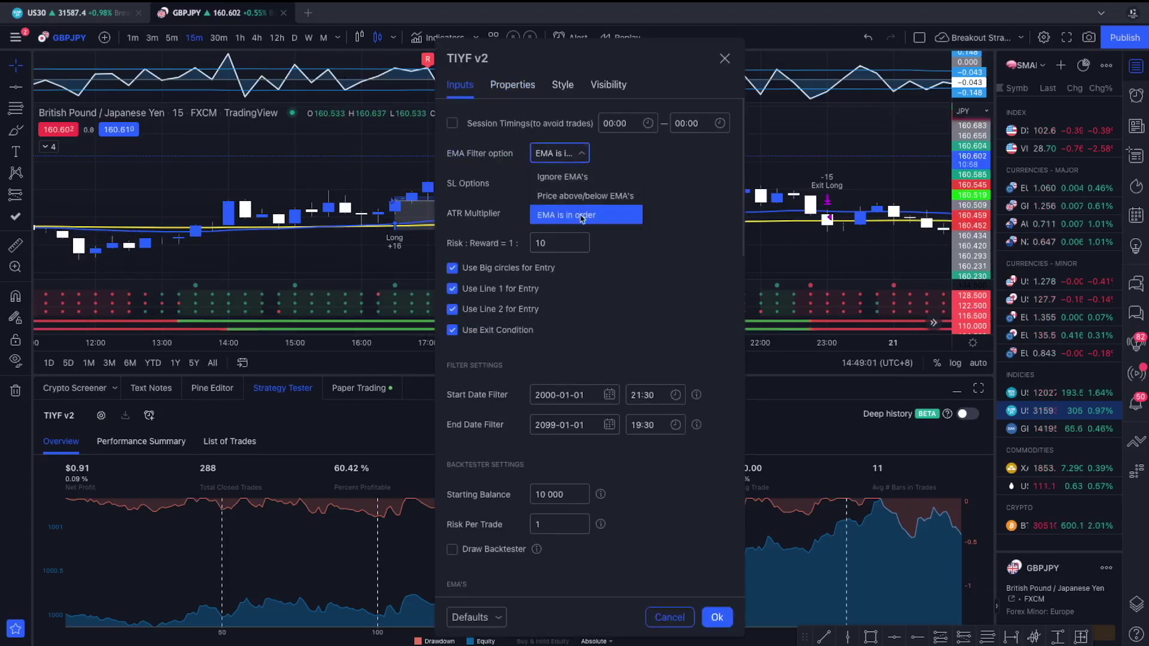
{"action": "left_click", "coordinate": [561, 172]}
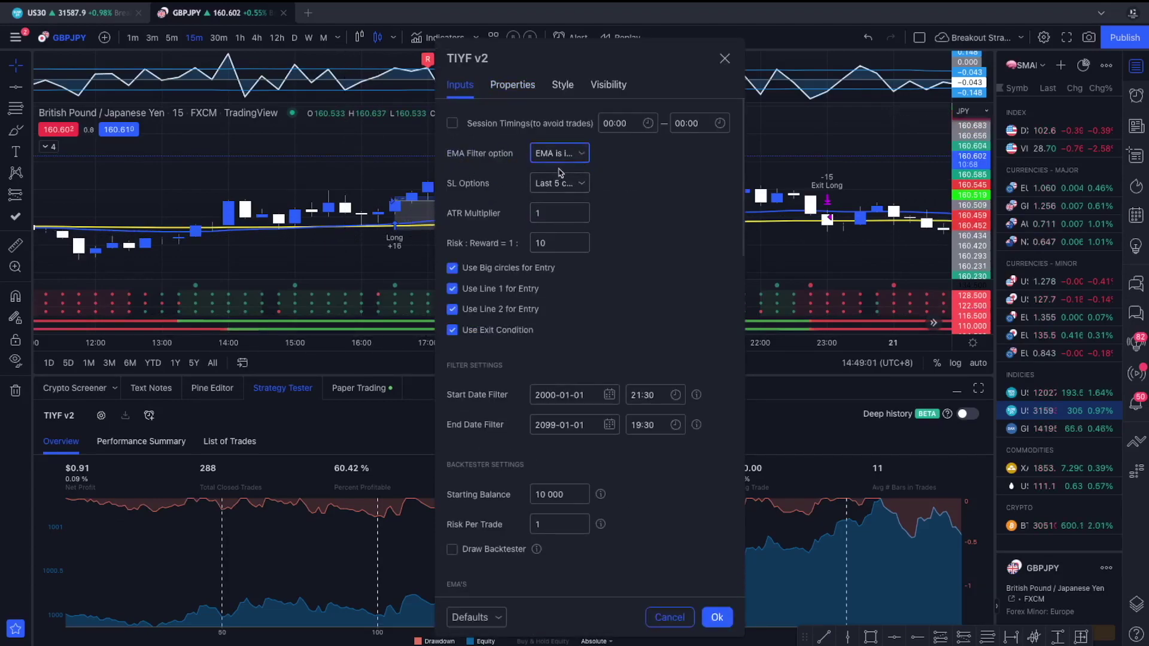
{"action": "left_click", "coordinate": [584, 186]}
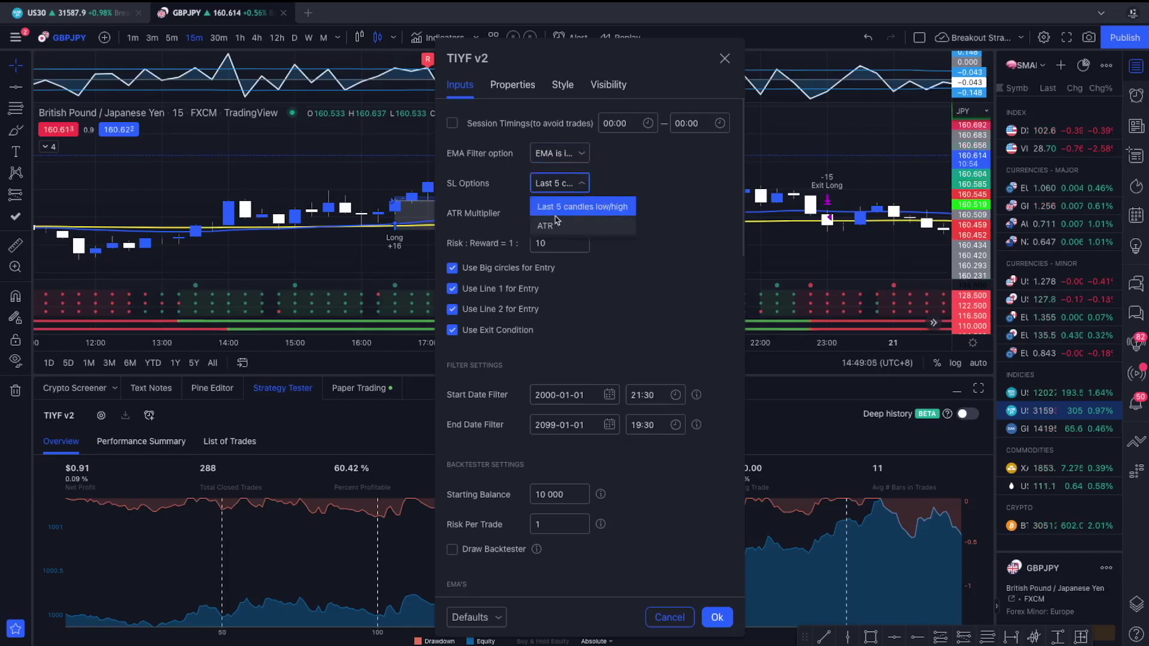
{"action": "left_click", "coordinate": [584, 184]}
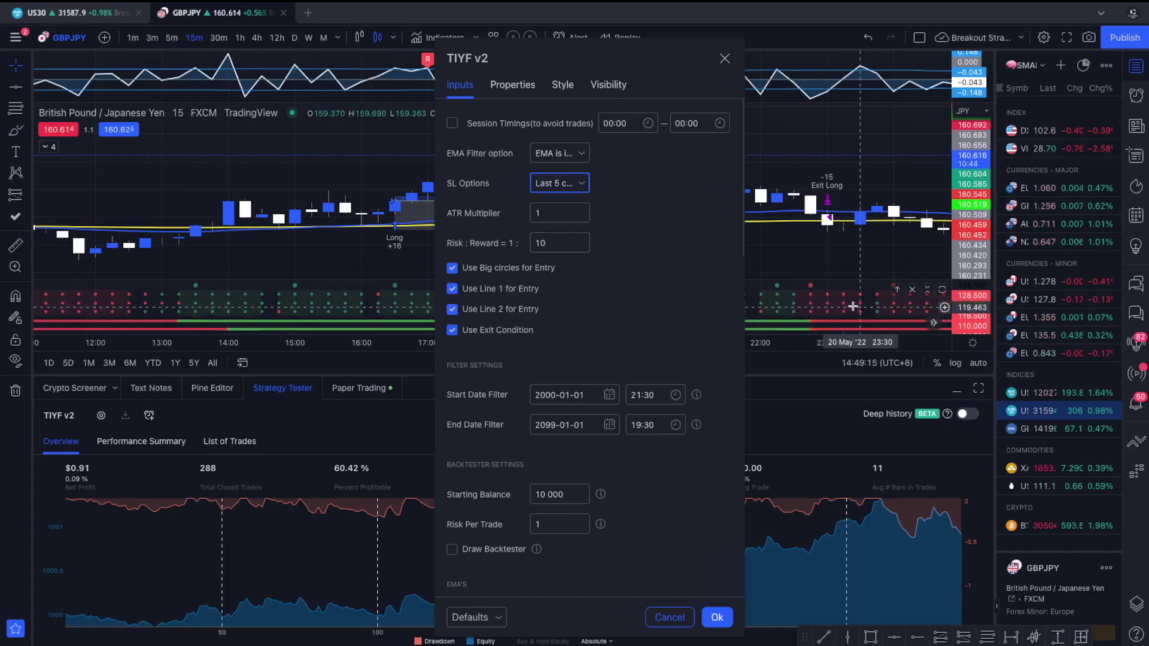
Check the remaining inputs and the 1 000 USD capital, 2% equity order properties, then confirm.
{"action": "scroll", "coordinate": [576, 412], "scroll_direction": "down", "scroll_amount": 5}
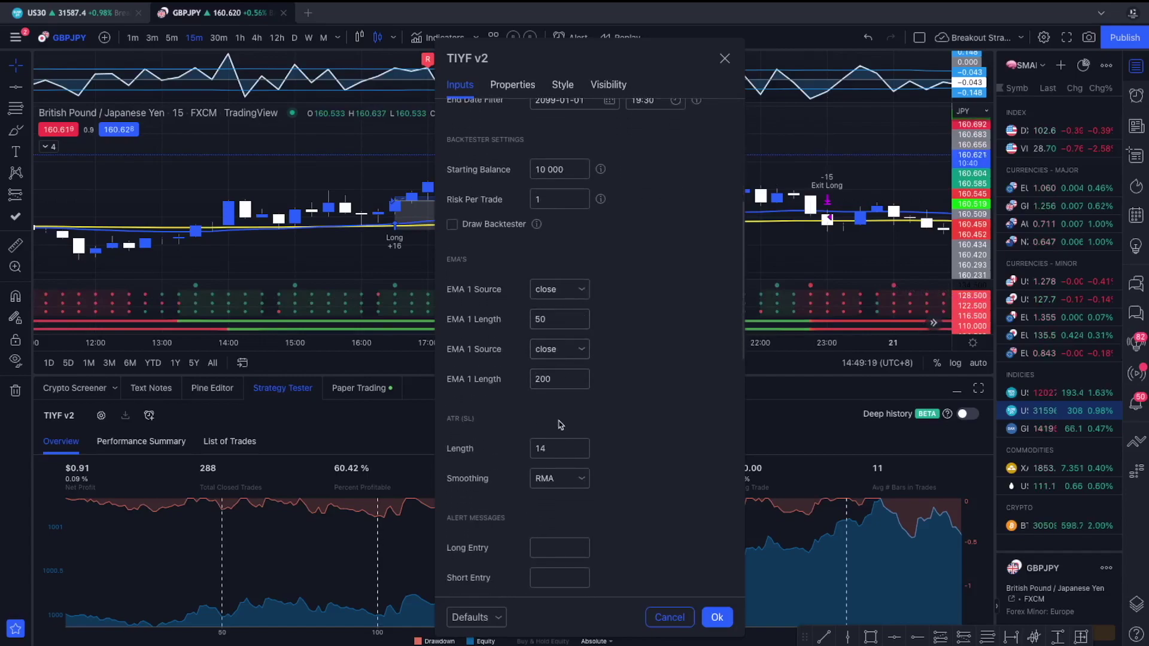
{"action": "scroll", "coordinate": [561, 391], "scroll_direction": "down", "scroll_amount": 9}
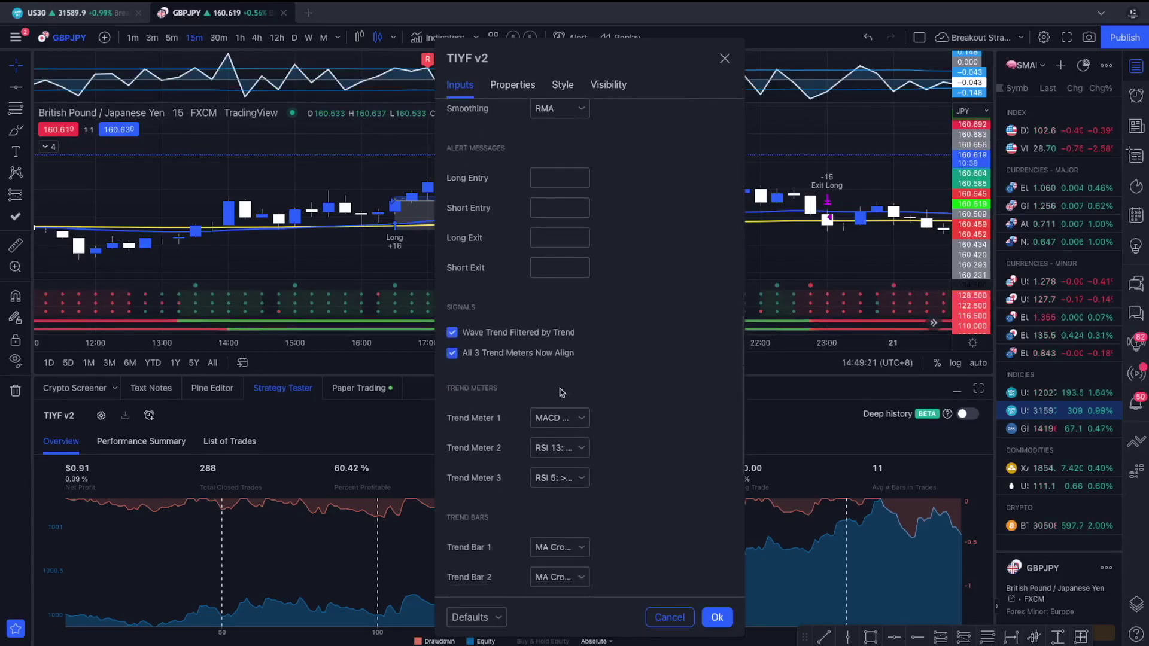
{"action": "scroll", "coordinate": [561, 392], "scroll_direction": "down", "scroll_amount": 1}
{"action": "scroll", "coordinate": [601, 372], "scroll_direction": "down", "scroll_amount": 4}
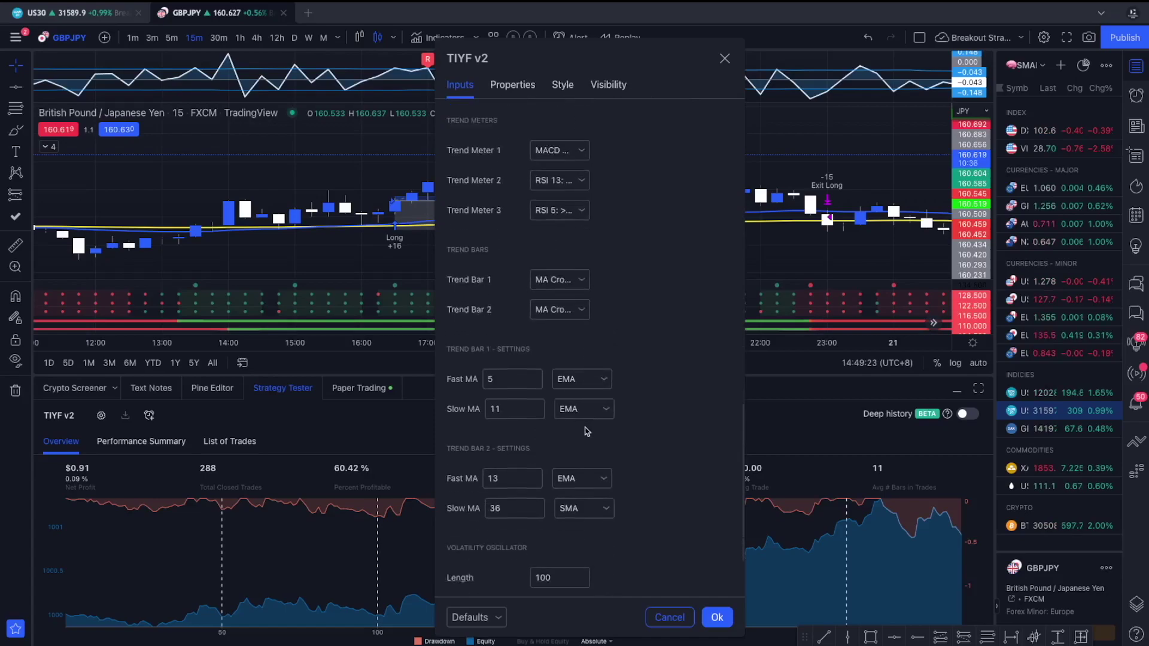
{"action": "scroll", "coordinate": [548, 452], "scroll_direction": "up", "scroll_amount": 6}
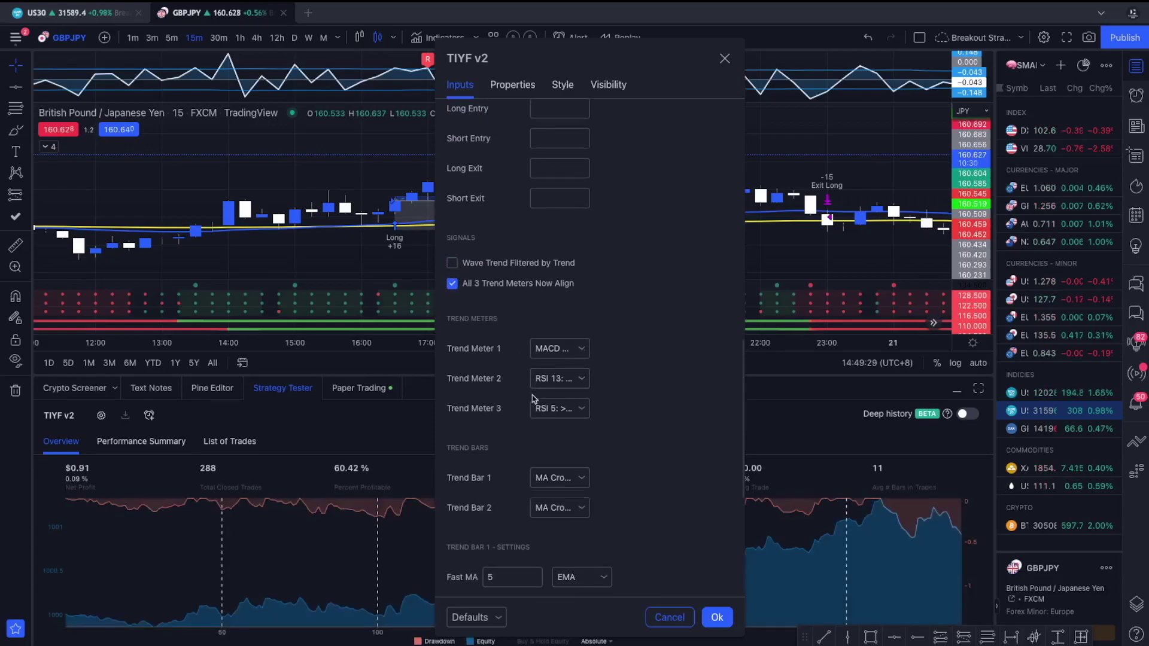
{"action": "scroll", "coordinate": [534, 399], "scroll_direction": "down", "scroll_amount": 6}
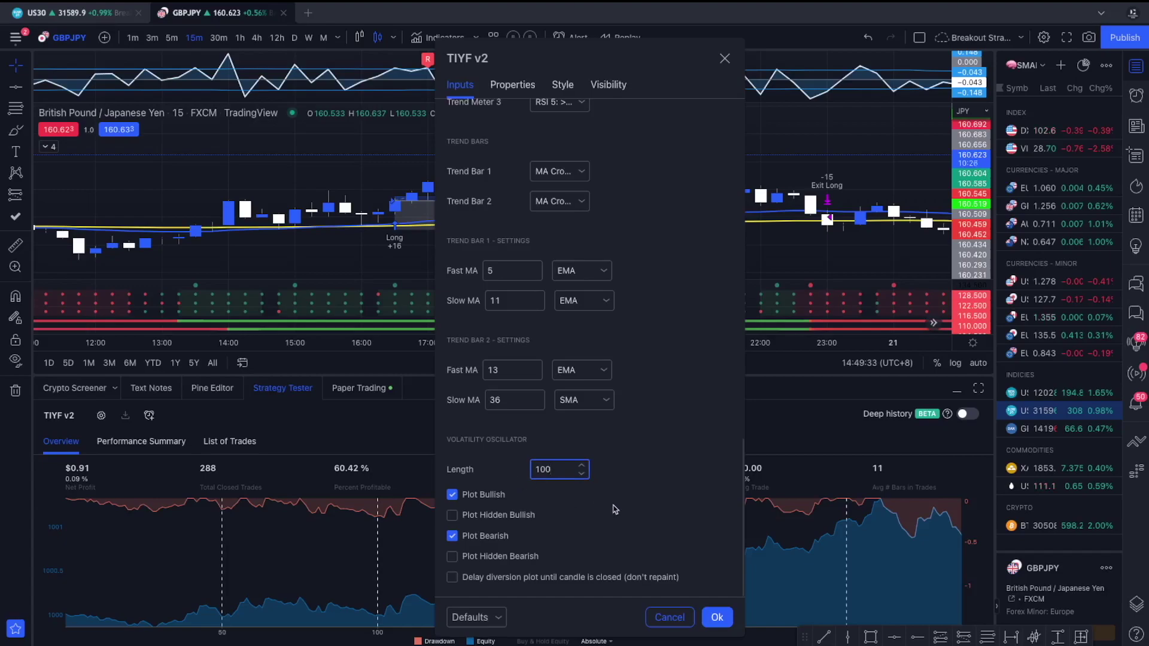
{"action": "left_click", "coordinate": [513, 85]}
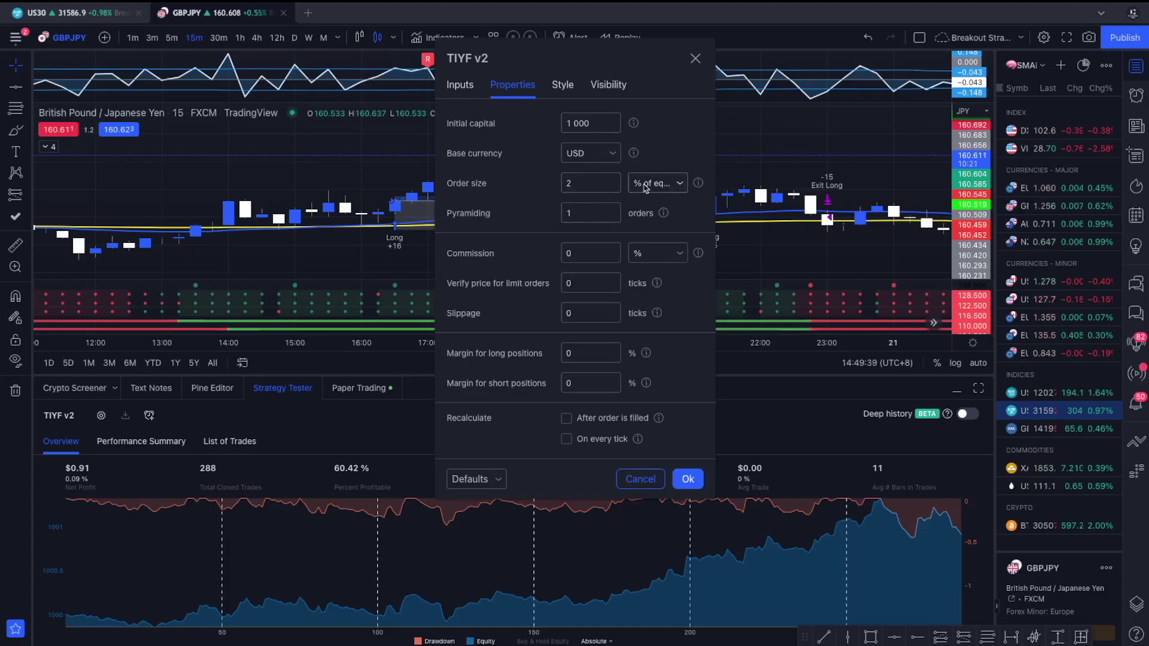
{"action": "left_click", "coordinate": [686, 480]}
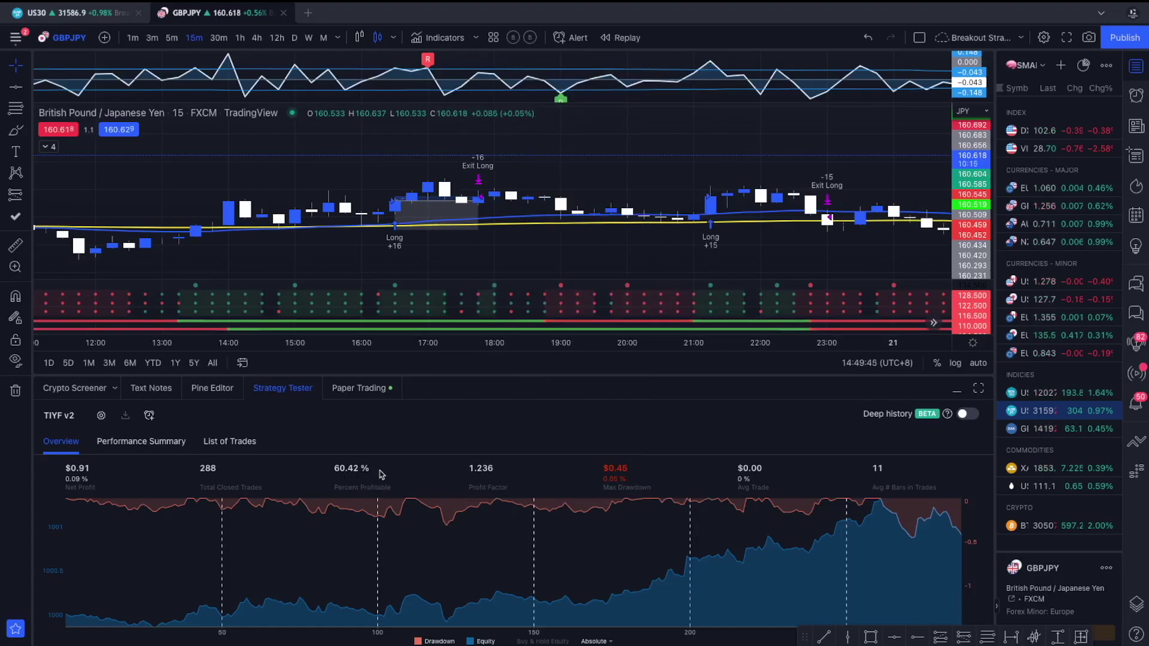
Highlight 60.42% profitable, 288 closed trades and 1.236 profit factor on the Overview.
{"action": "left_click_drag", "start_coordinate": [376, 473], "coordinate": [333, 476]}
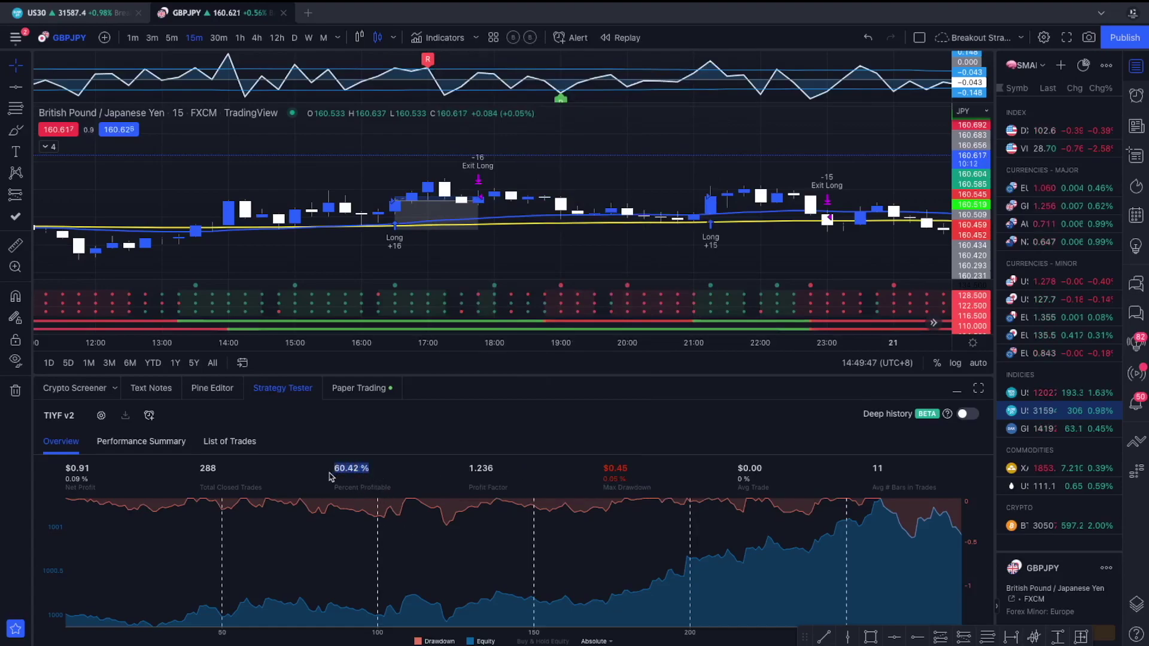
{"action": "left_click_drag", "start_coordinate": [220, 473], "coordinate": [196, 474]}
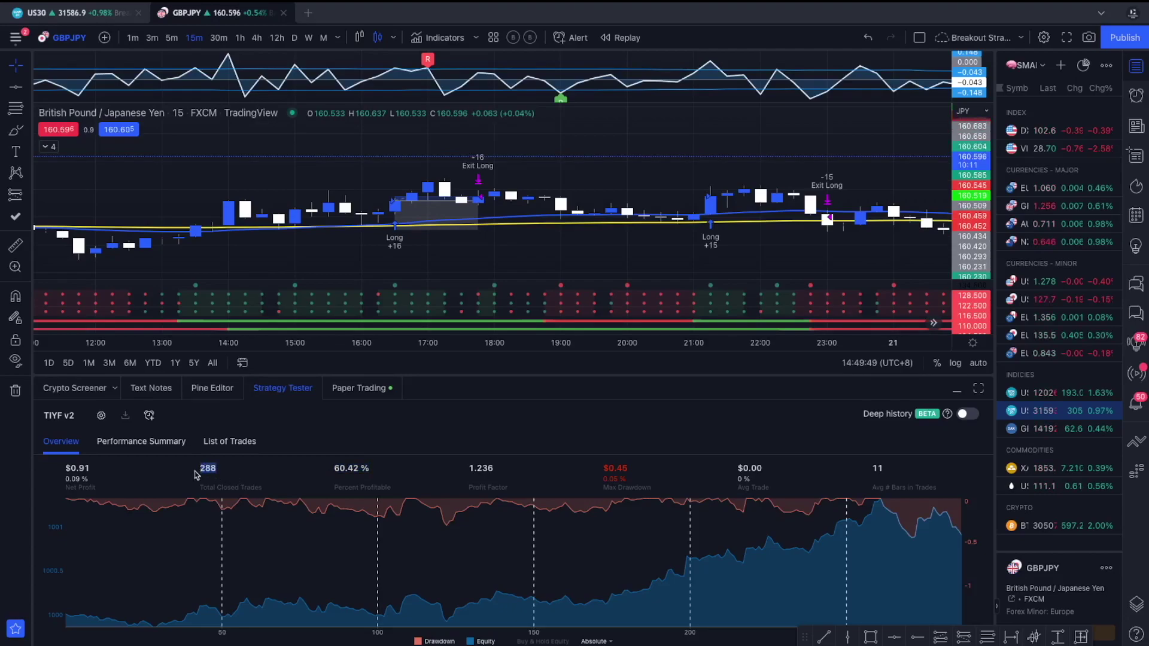
{"action": "left_click_drag", "start_coordinate": [469, 471], "coordinate": [488, 470]}
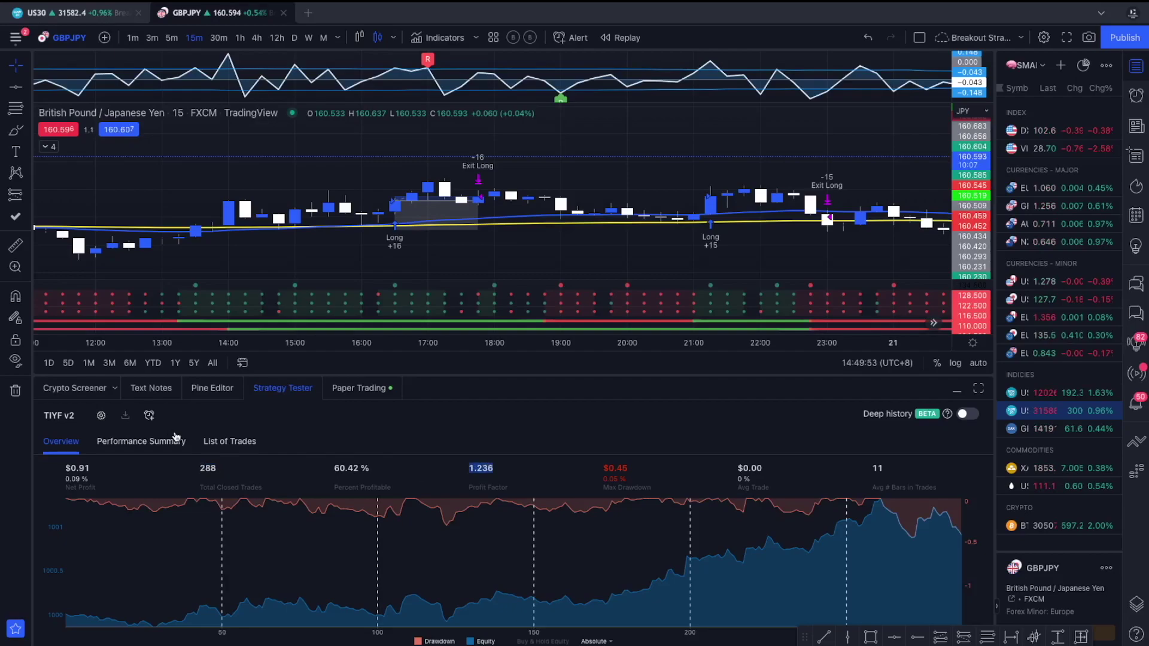
Scroll through the List of Trades, then back on Overview select 288 trades and 60.42%.
{"action": "left_click", "coordinate": [222, 441]}
{"action": "scroll", "coordinate": [346, 543], "scroll_direction": "down", "scroll_amount": 15}
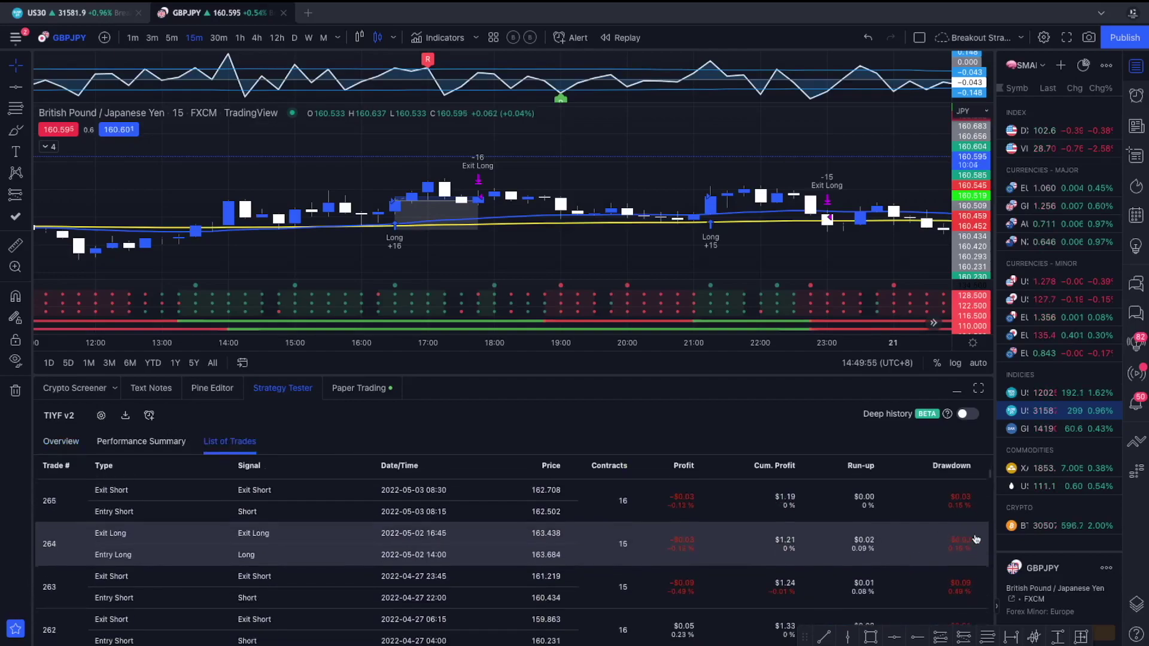
{"action": "scroll", "coordinate": [992, 476], "scroll_direction": "down", "scroll_amount": 20}
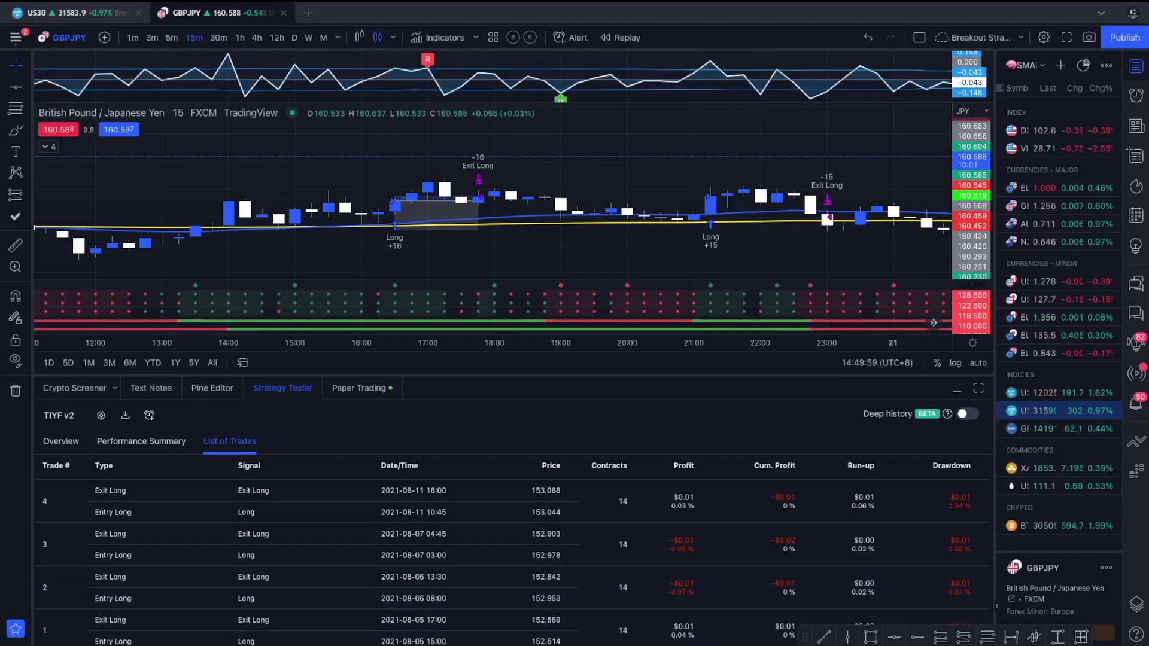
{"action": "left_click", "coordinate": [66, 442]}
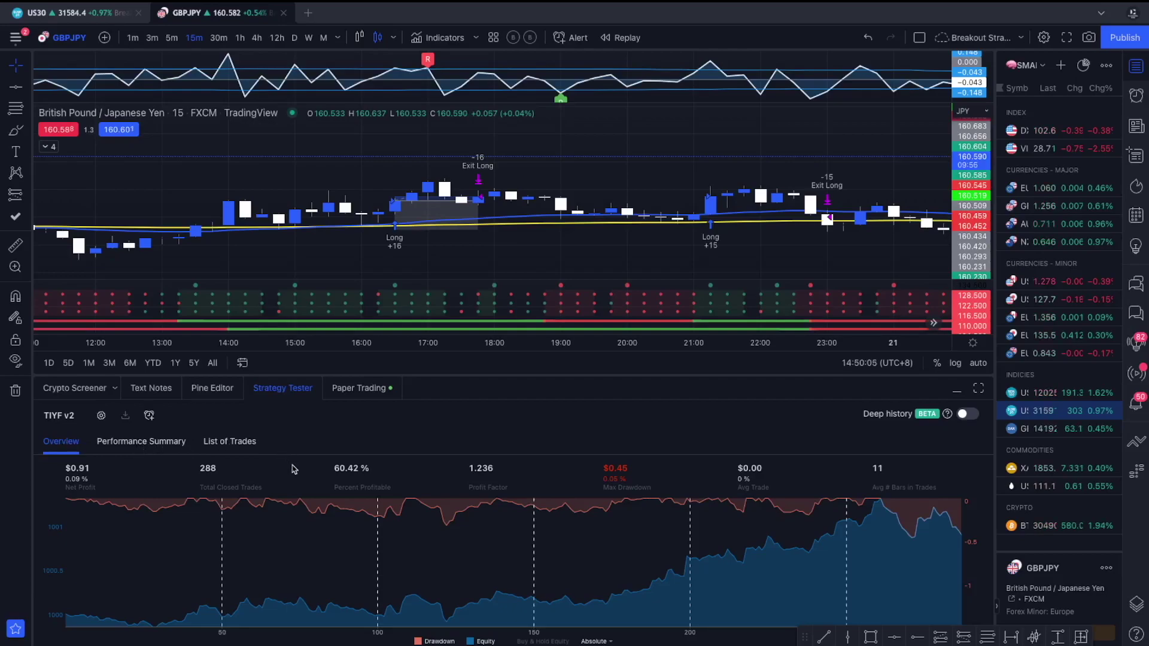
{"action": "double_click", "coordinate": [200, 472]}
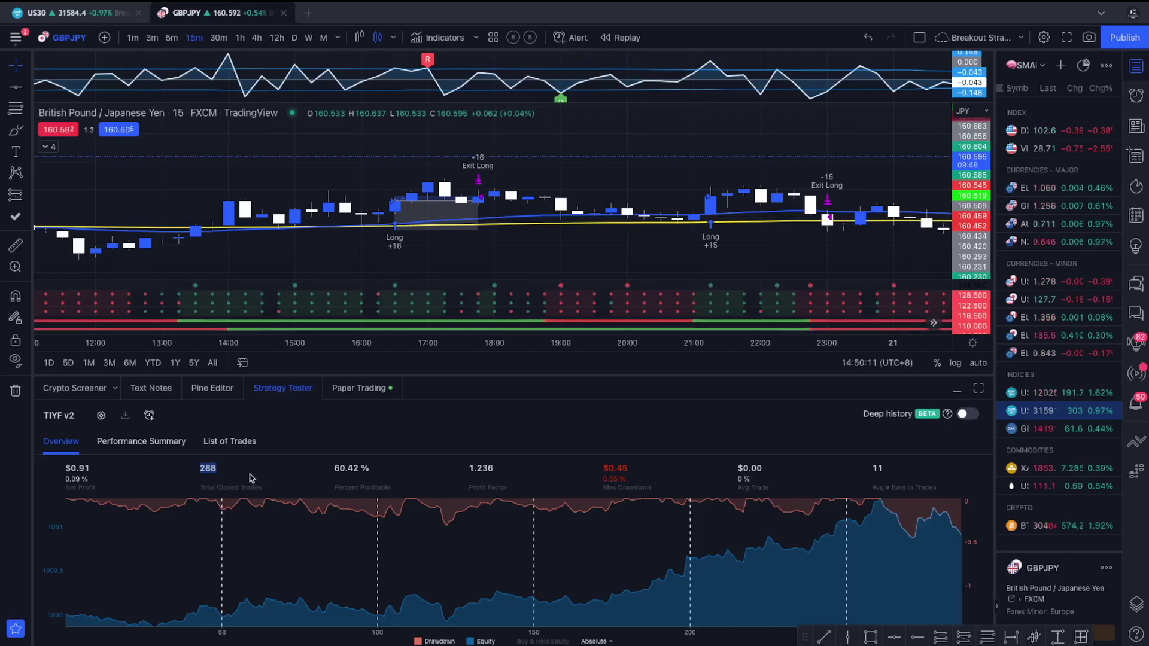
{"action": "double_click", "coordinate": [336, 470]}
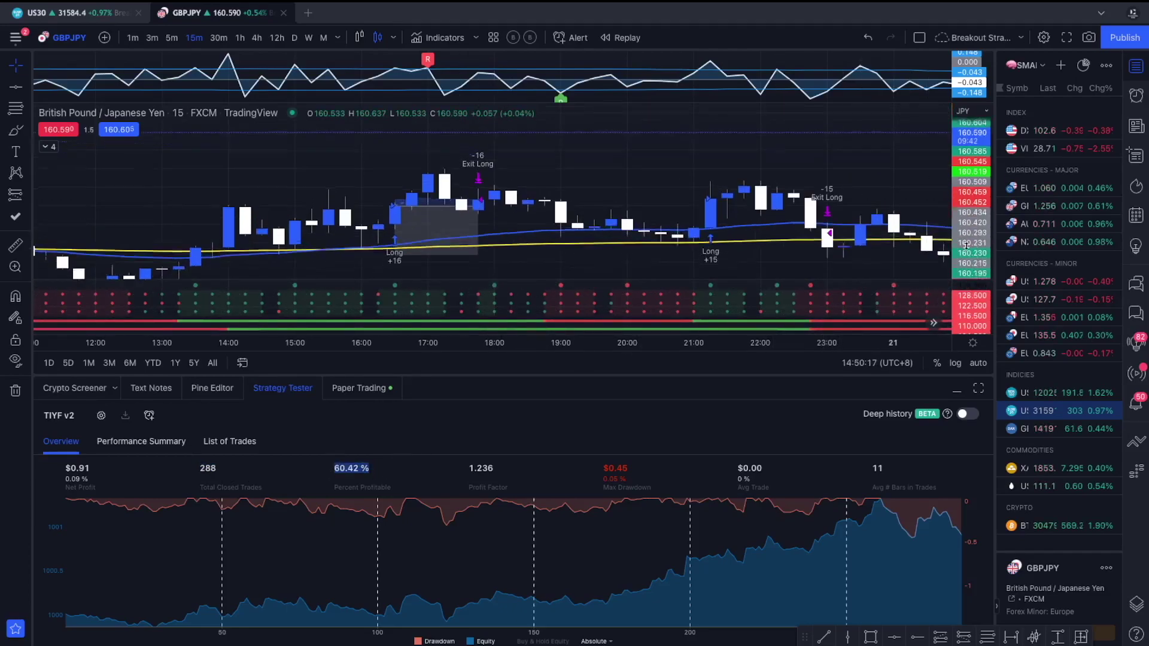
Measure the price move near the 17:00 candles and reselect the 60.42% profitable value.
{"action": "left_click", "coordinate": [466, 238]}
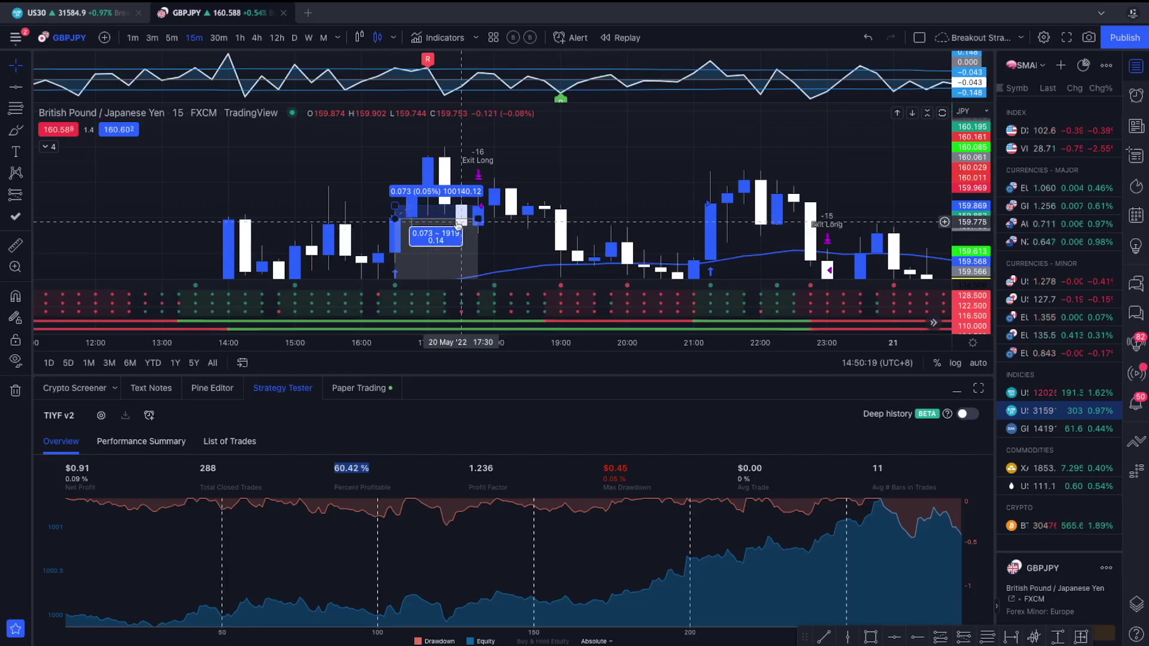
{"action": "left_click", "coordinate": [483, 223]}
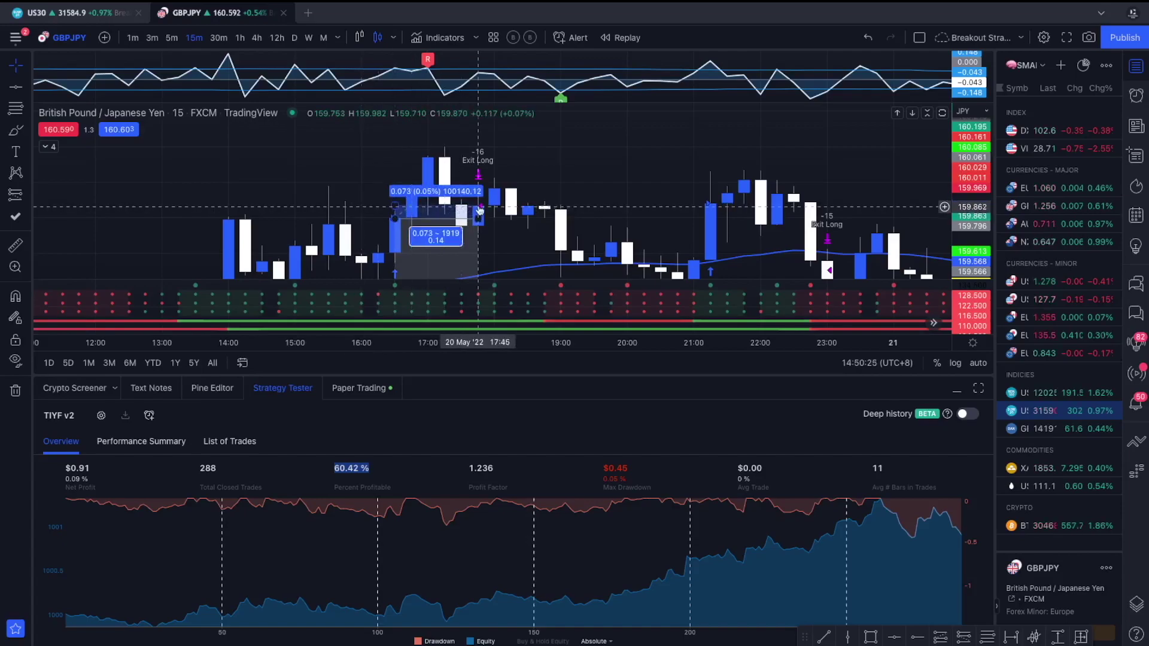
{"action": "left_click", "coordinate": [331, 473]}
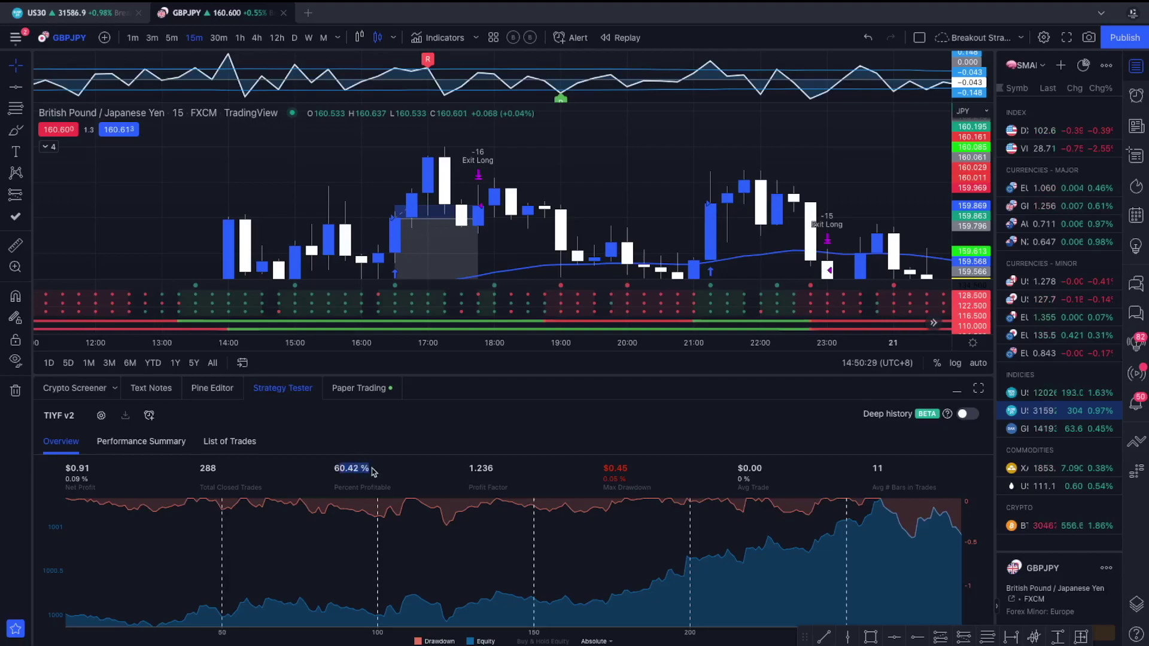
{"action": "left_click_drag", "start_coordinate": [388, 472], "coordinate": [330, 472]}
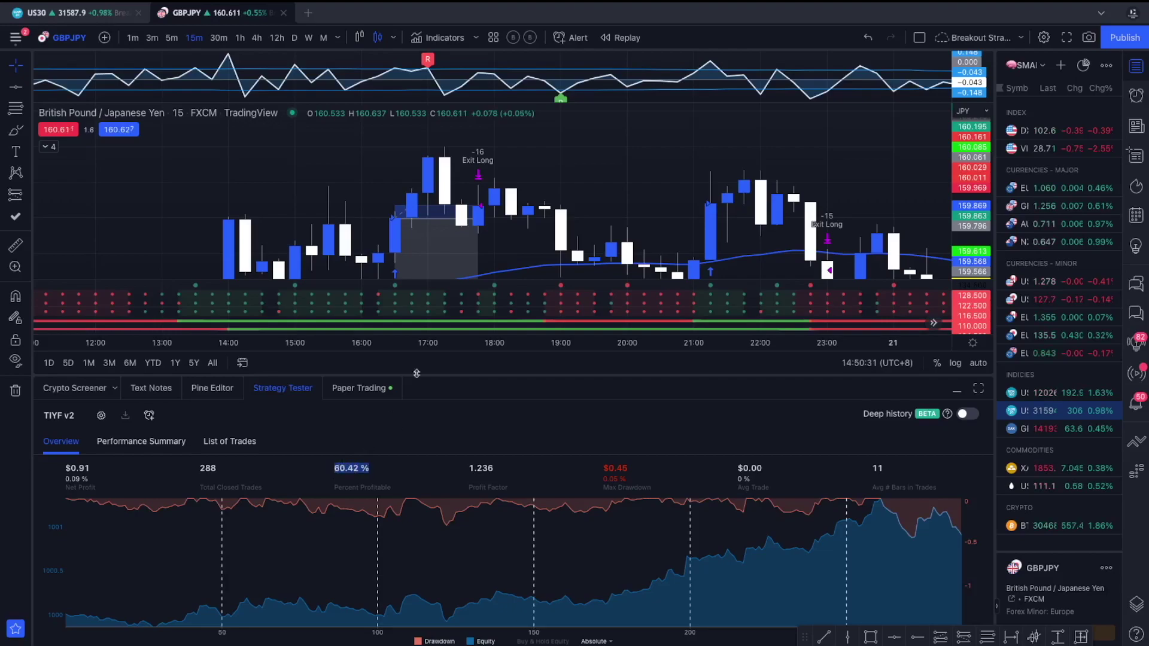
Zoom out and pan the chart to show the 13:00–01:00 bars and their long trades.
{"action": "left_click_drag", "start_coordinate": [642, 243], "coordinate": [535, 188]}
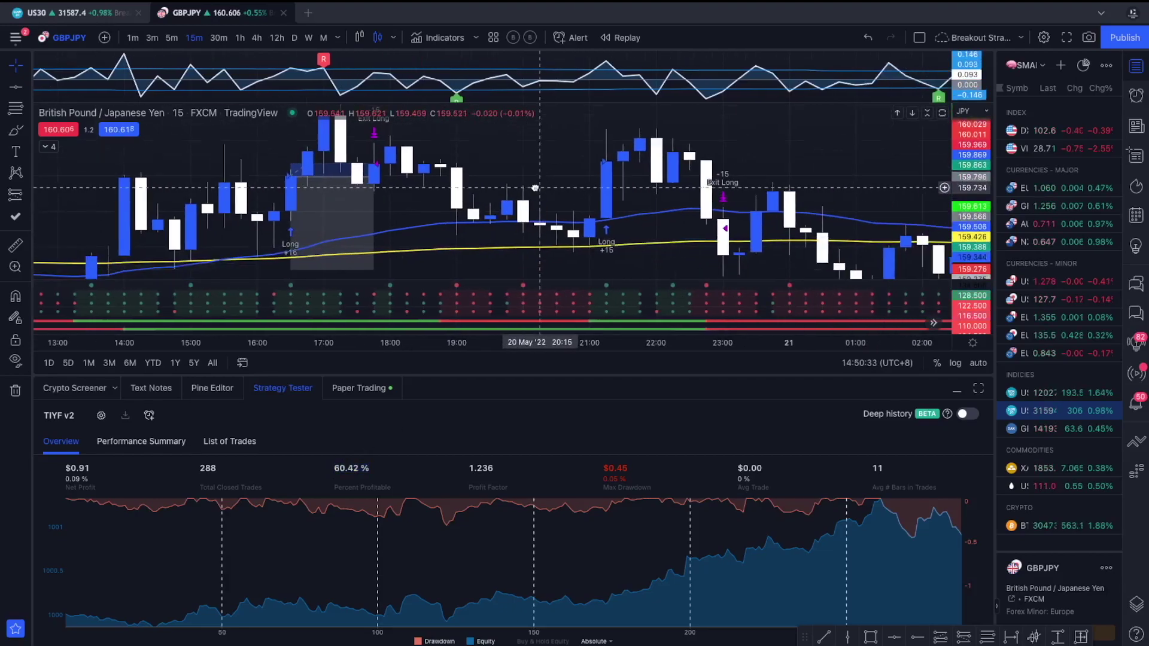
{"action": "scroll", "coordinate": [535, 187], "scroll_direction": "up", "scroll_amount": 3}
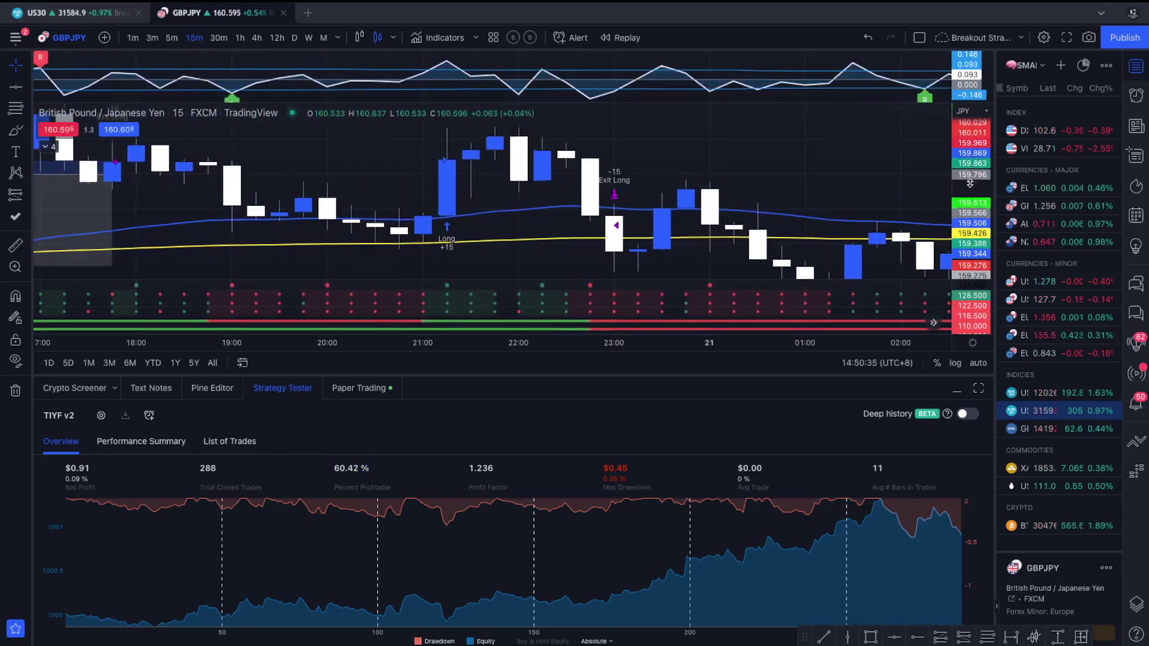
{"action": "scroll", "coordinate": [423, 203], "scroll_direction": "down", "scroll_amount": 3}
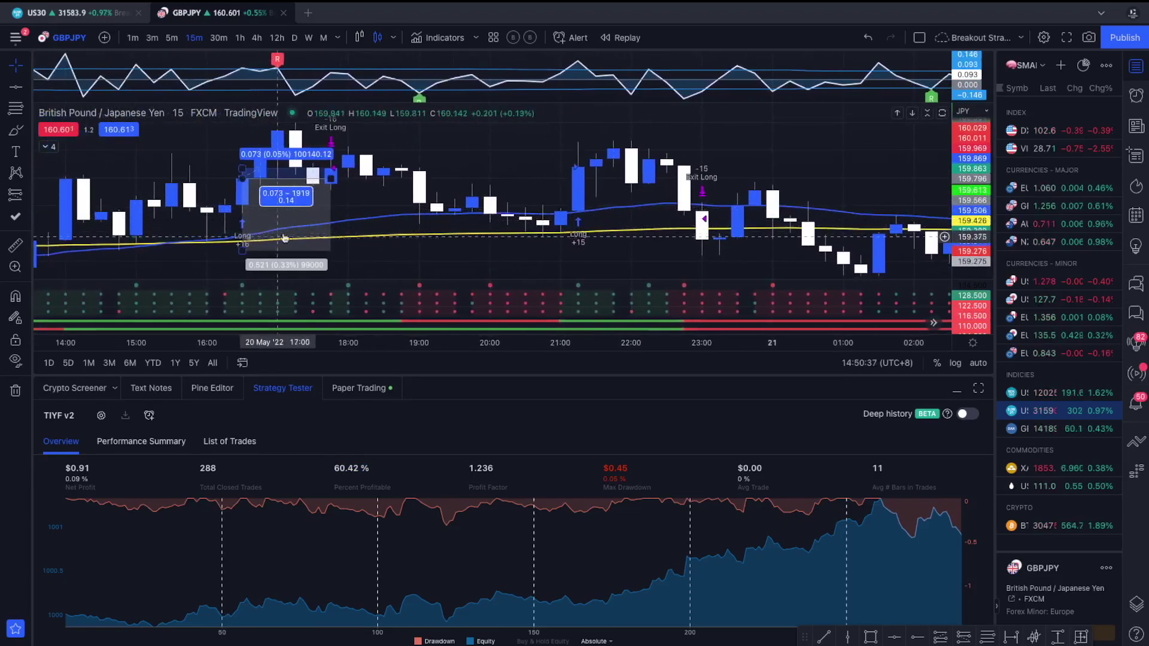
{"action": "left_click_drag", "start_coordinate": [464, 196], "coordinate": [556, 189]}
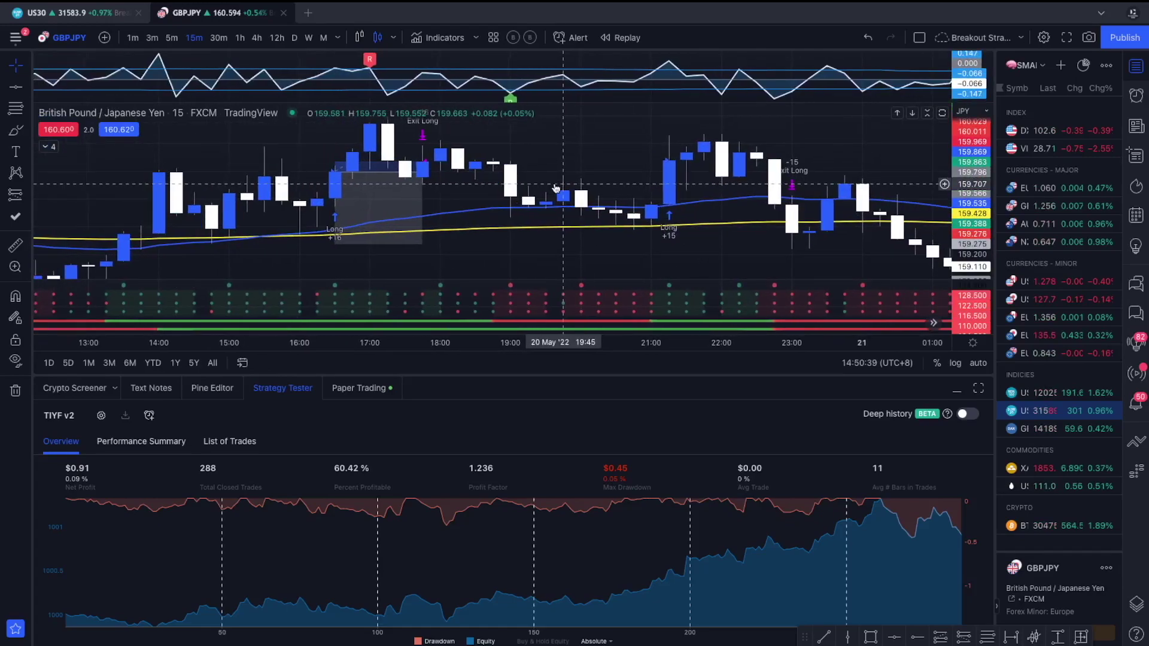
{"action": "left_click", "coordinate": [173, 447]}
Scroll the Performance Summary and mark the Sortino Ratio -0.989 and Sharpe Ratio -6.745.
{"action": "scroll", "coordinate": [385, 505], "scroll_direction": "down", "scroll_amount": 3}
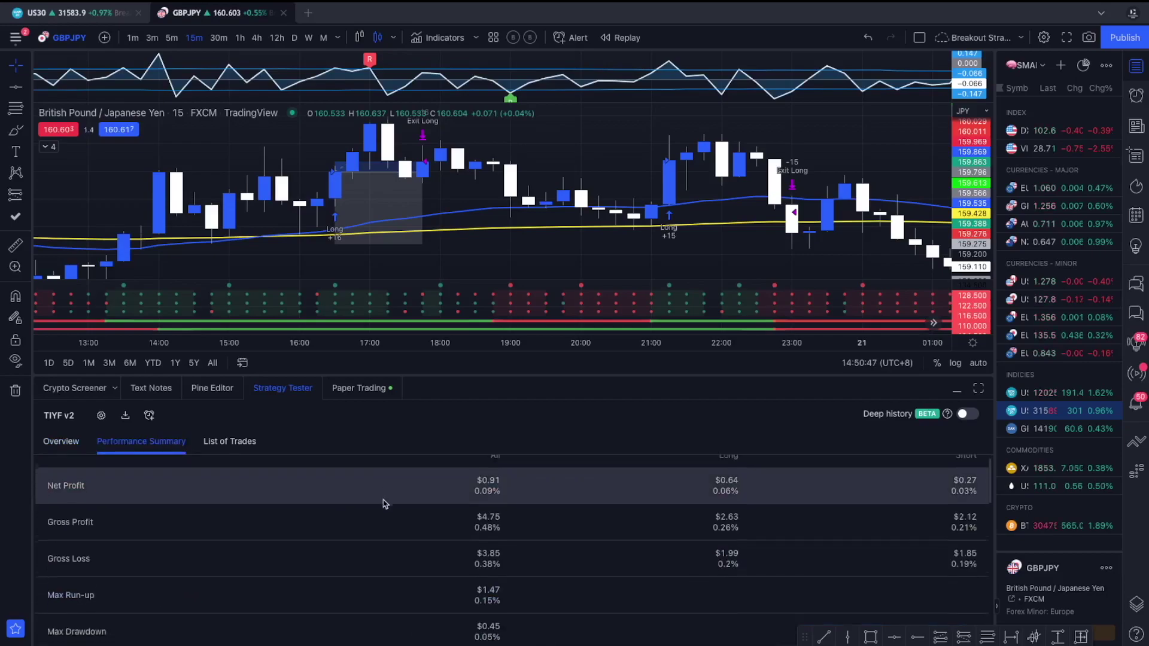
{"action": "scroll", "coordinate": [394, 550], "scroll_direction": "down", "scroll_amount": 1}
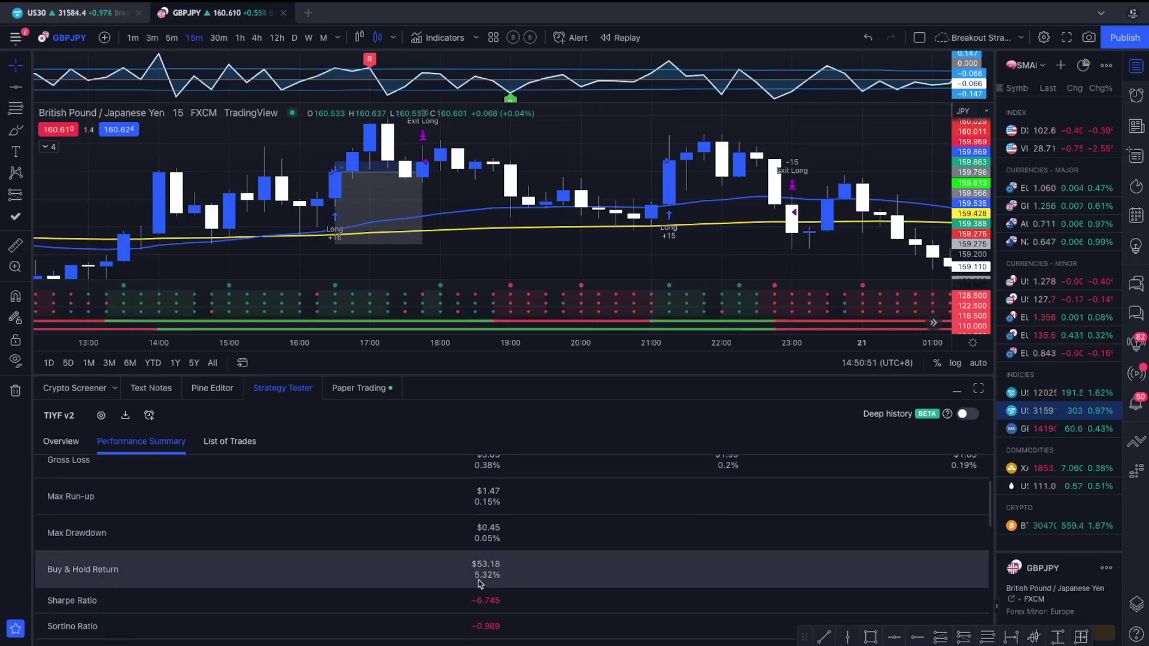
{"action": "scroll", "coordinate": [484, 571], "scroll_direction": "down", "scroll_amount": 3}
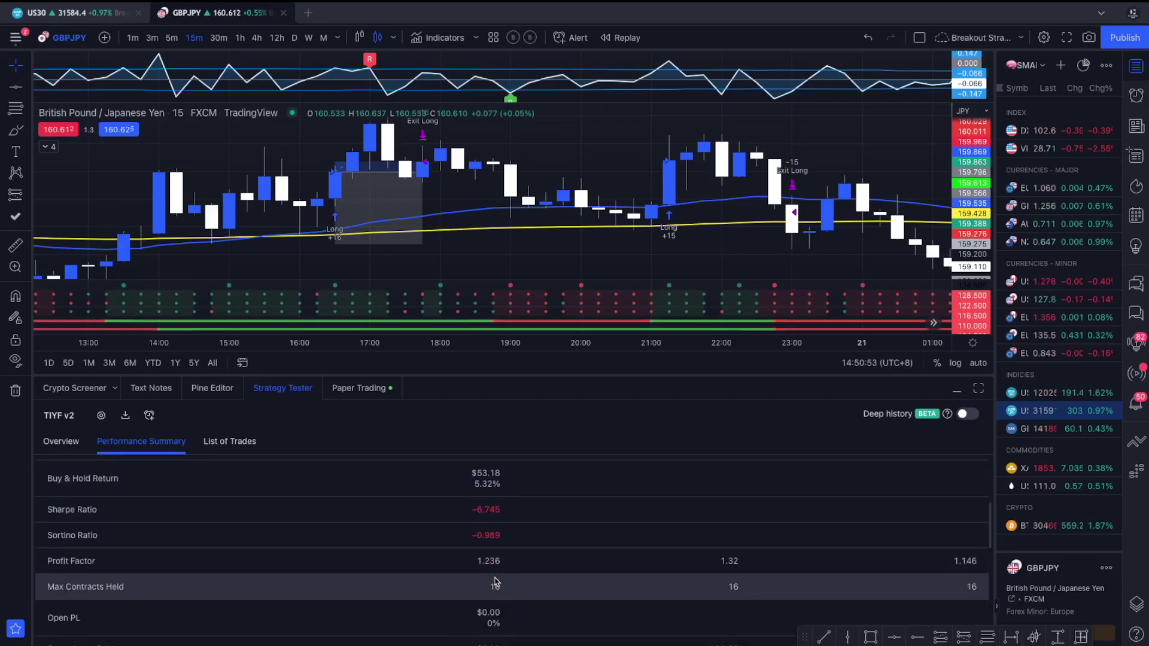
{"action": "left_click_drag", "start_coordinate": [464, 538], "coordinate": [521, 539]}
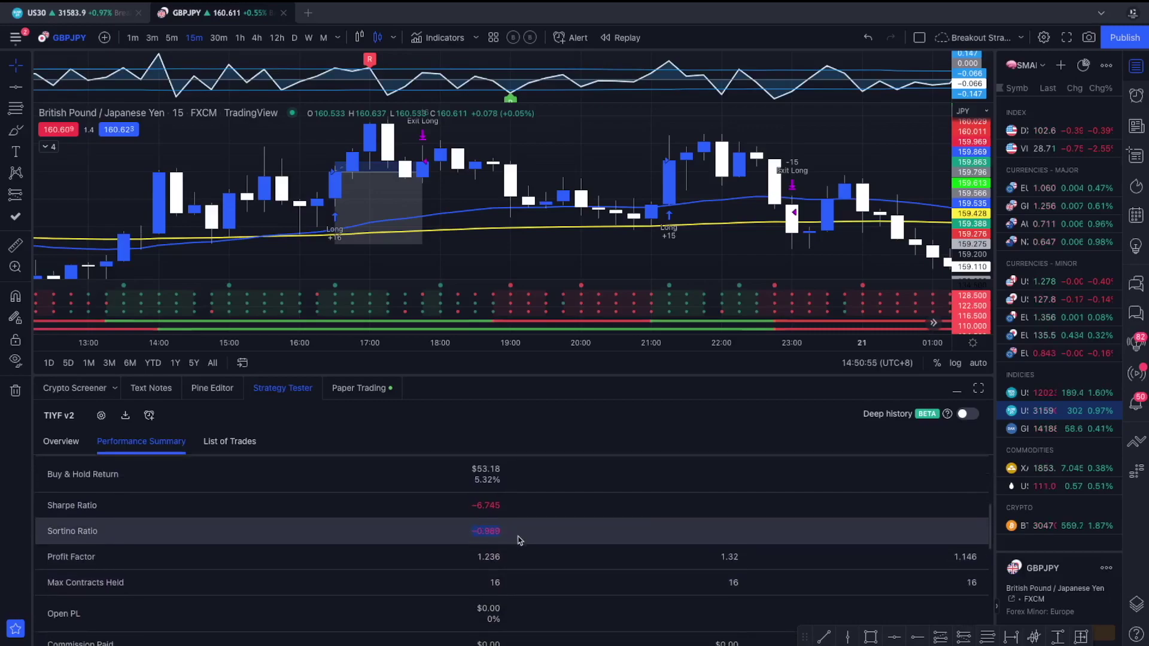
{"action": "scroll", "coordinate": [473, 517], "scroll_direction": "down", "scroll_amount": 1}
{"action": "left_click", "coordinate": [474, 505]}
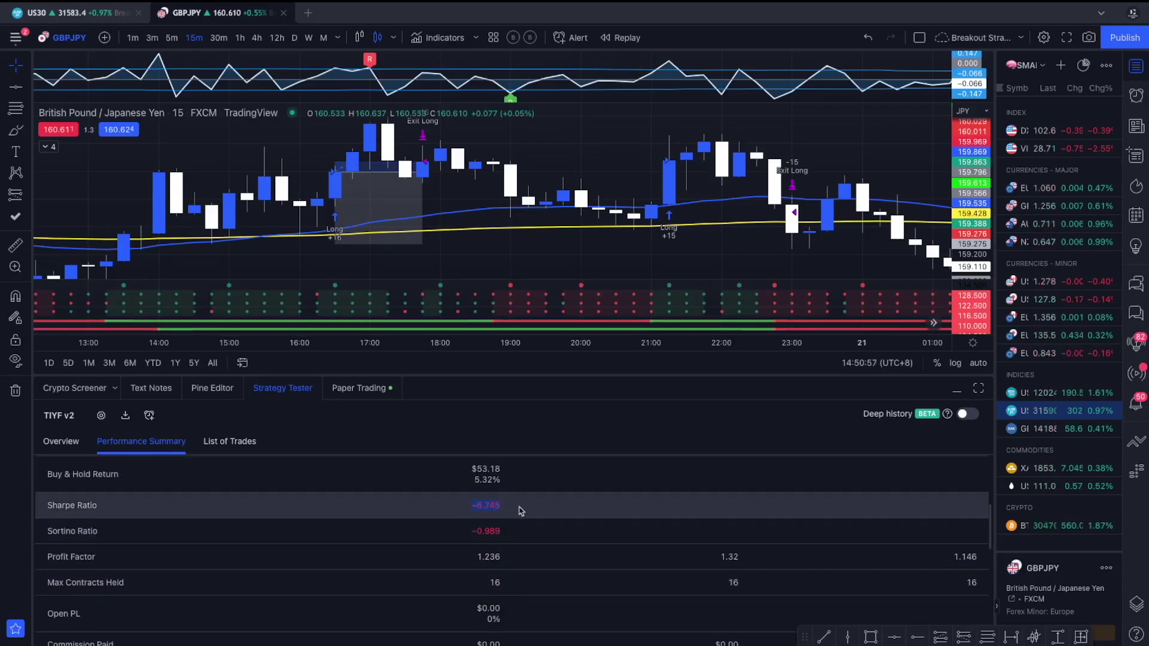
Mark 174 winning trades, 112 losing trades and the $0.23 largest winning trade.
{"action": "scroll", "coordinate": [513, 616], "scroll_direction": "down", "scroll_amount": 1}
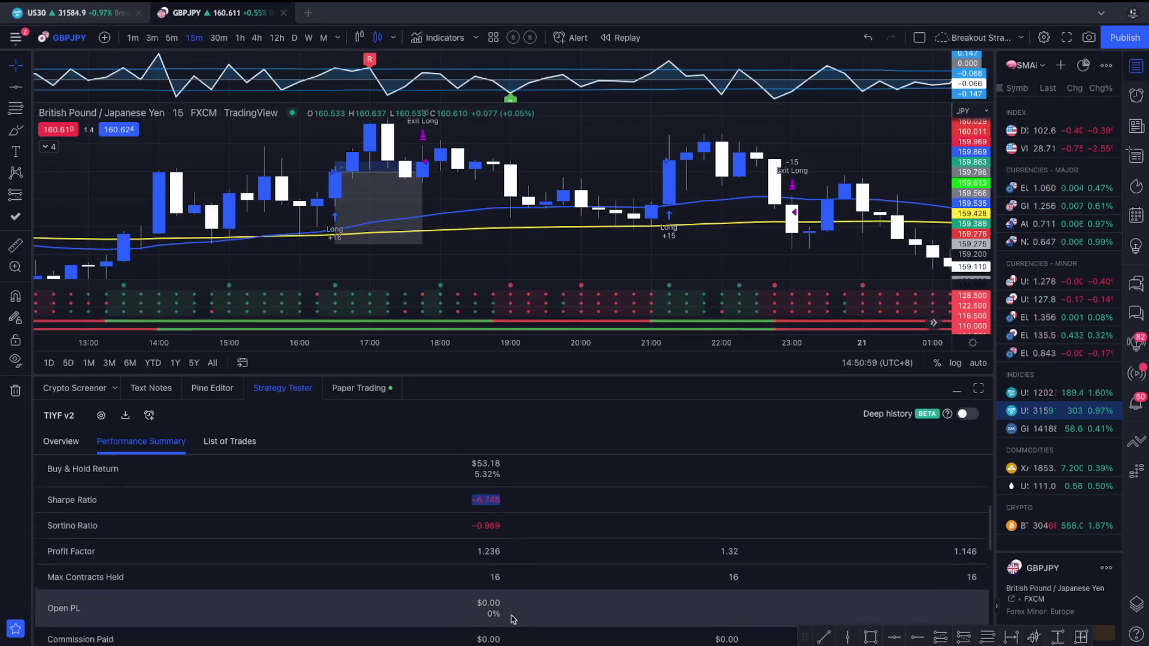
{"action": "scroll", "coordinate": [513, 618], "scroll_direction": "down", "scroll_amount": 4}
{"action": "scroll", "coordinate": [509, 578], "scroll_direction": "down", "scroll_amount": 1}
{"action": "double_click", "coordinate": [488, 484]}
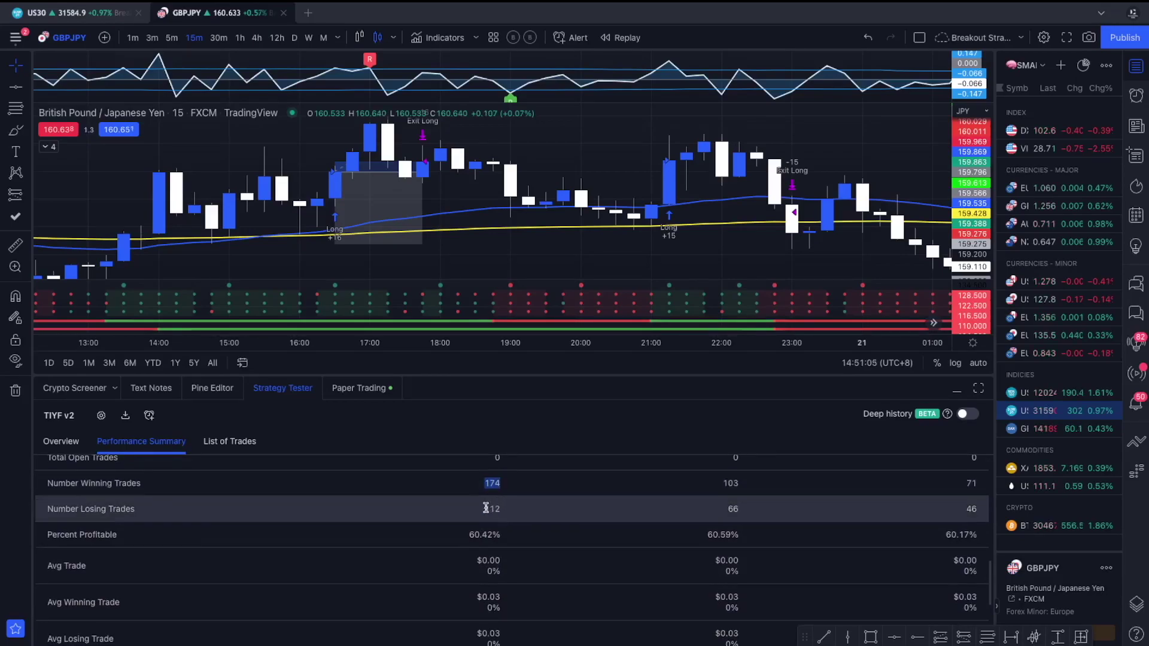
{"action": "left_click_drag", "start_coordinate": [484, 509], "coordinate": [489, 509]}
{"action": "scroll", "coordinate": [516, 538], "scroll_direction": "down", "scroll_amount": 2}
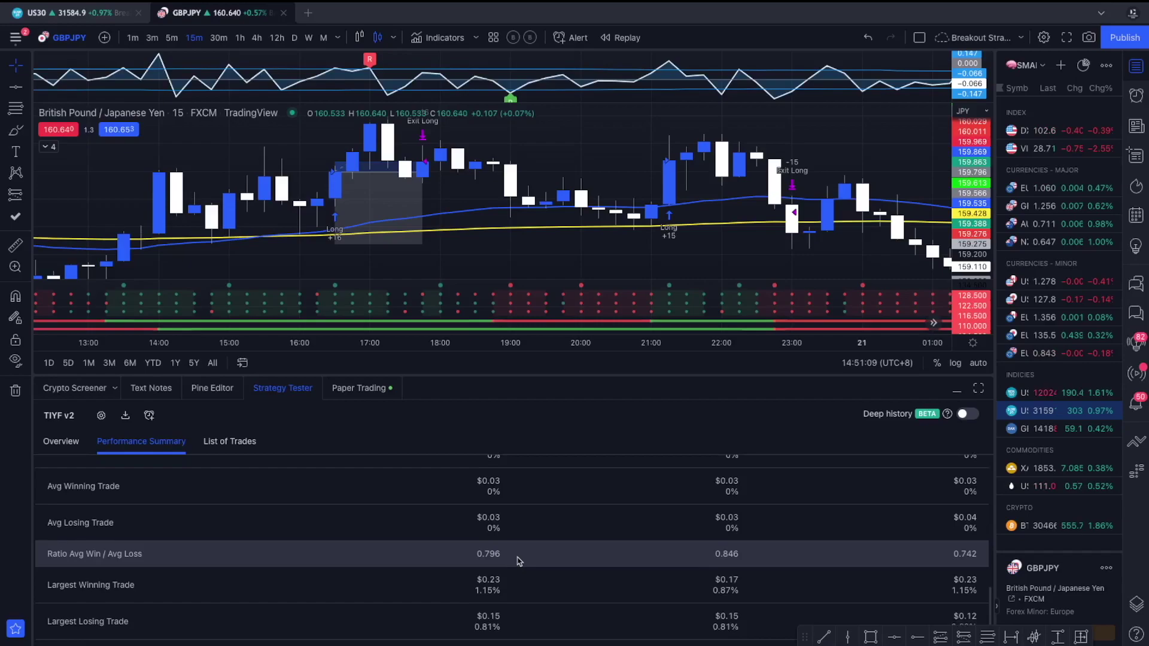
{"action": "scroll", "coordinate": [519, 562], "scroll_direction": "down", "scroll_amount": 1}
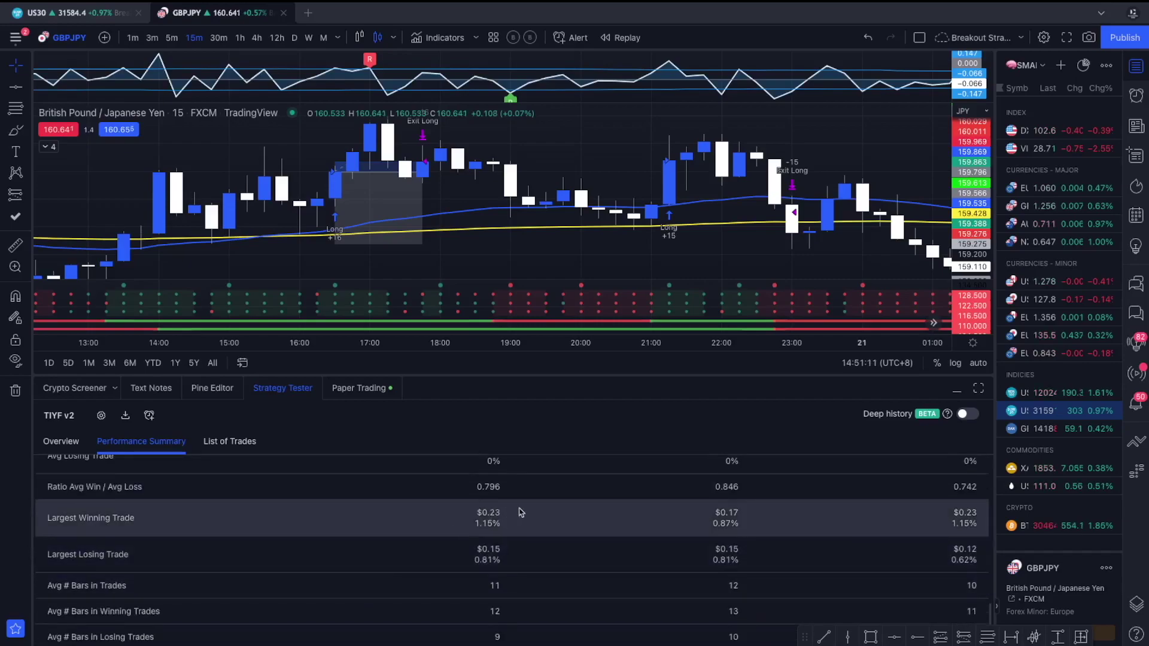
{"action": "left_click_drag", "start_coordinate": [473, 519], "coordinate": [512, 516]}
{"action": "left_click", "coordinate": [517, 553]}
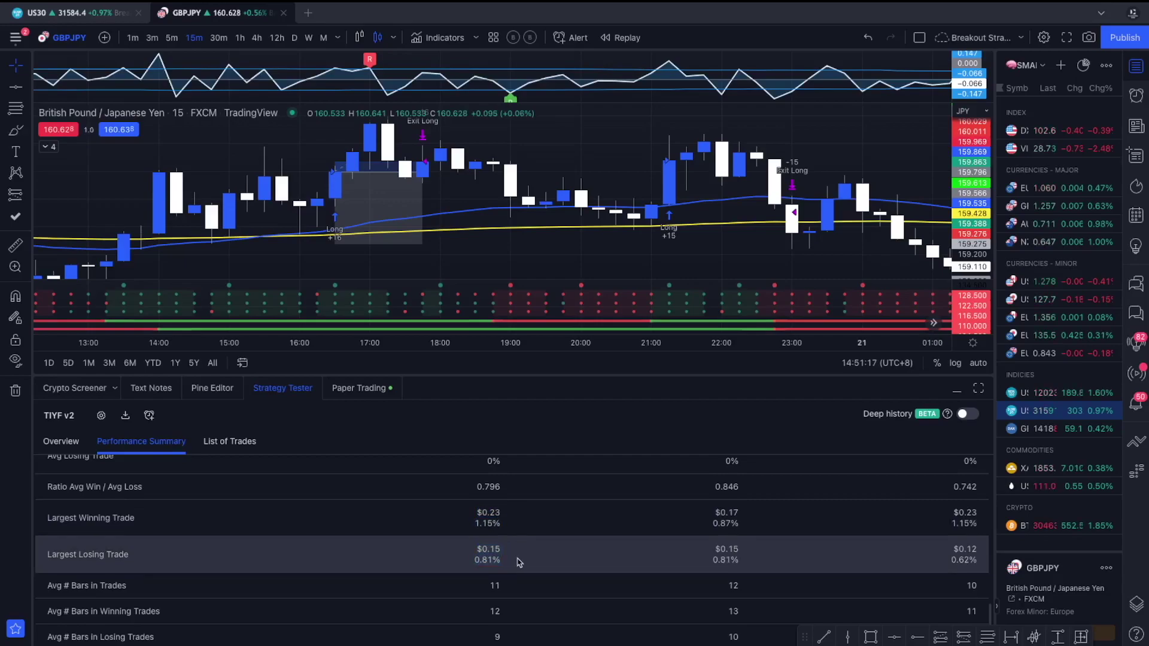
Collapse and restore the strategy report, returning to the Overview statistics.
{"action": "left_click_drag", "start_coordinate": [778, 375], "coordinate": [837, 599]}
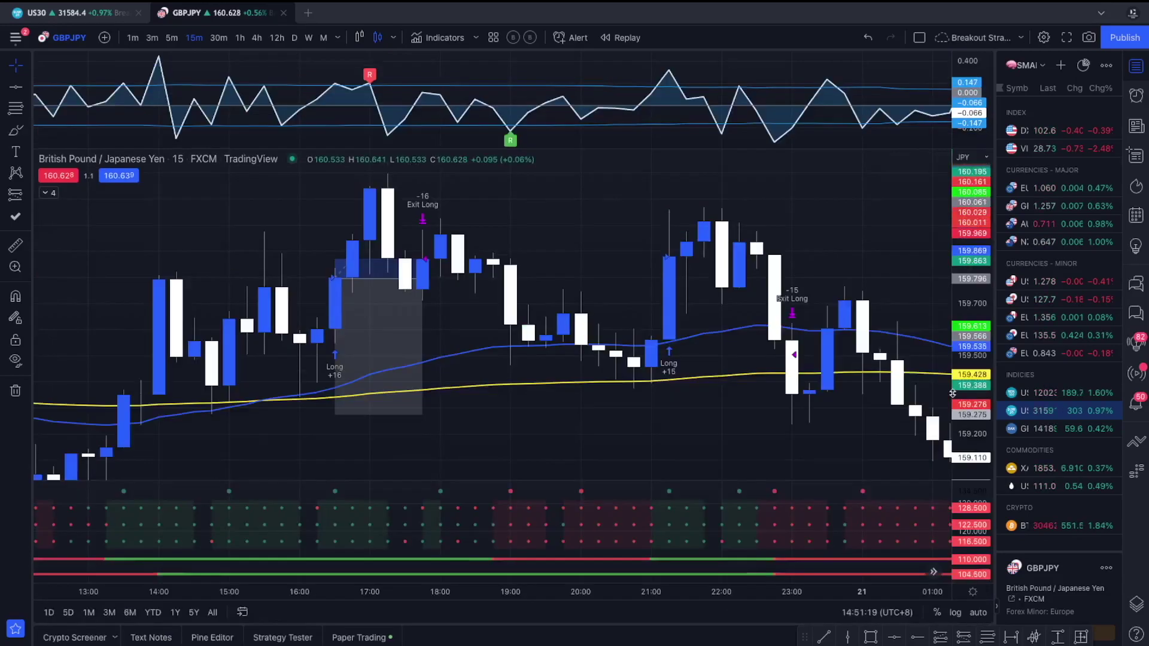
{"action": "left_click", "coordinate": [294, 636]}
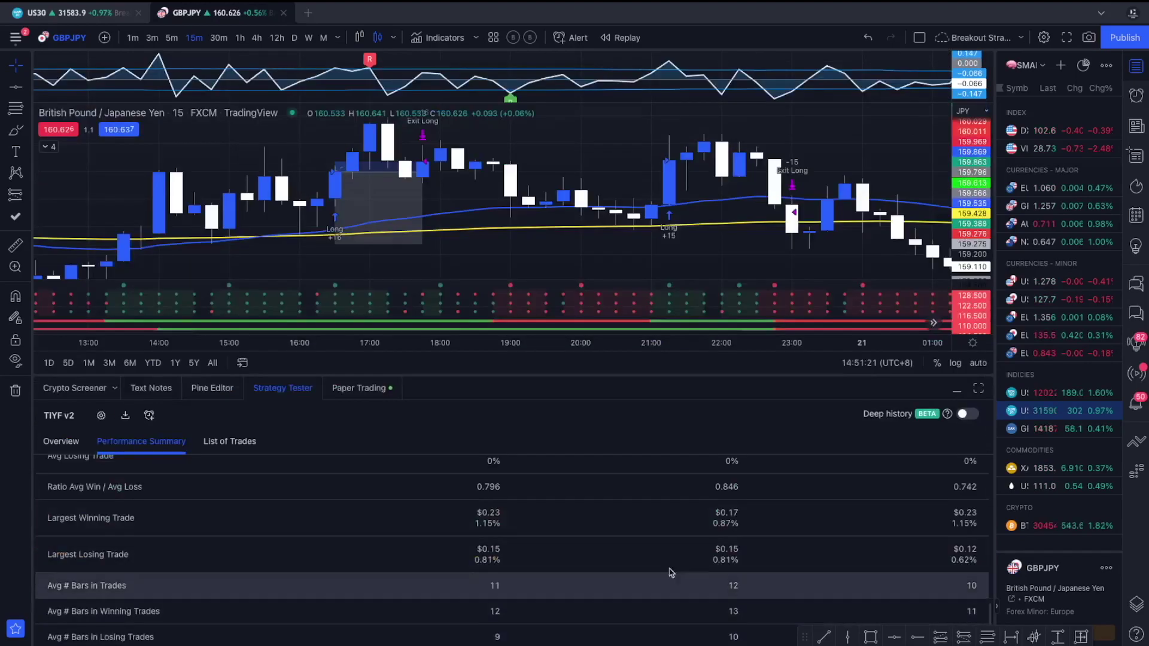
{"action": "left_click", "coordinate": [61, 441]}
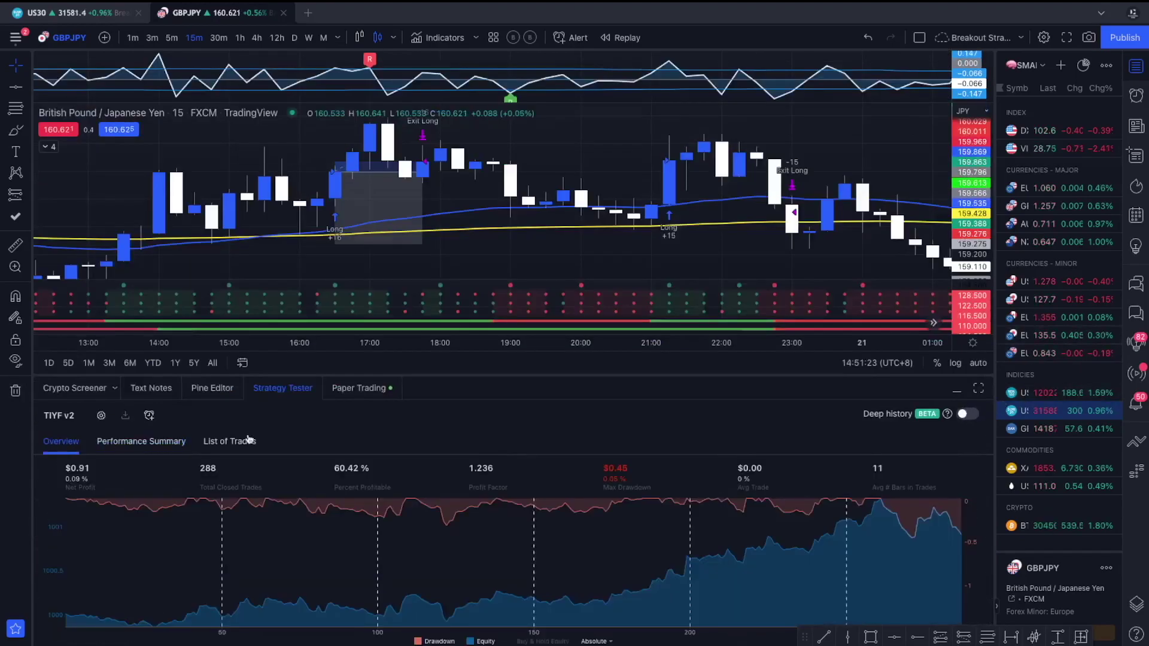
Generate a deep-history report and mark its 712 closed trades and 58.43% profitable.
{"action": "left_click", "coordinate": [966, 415]}
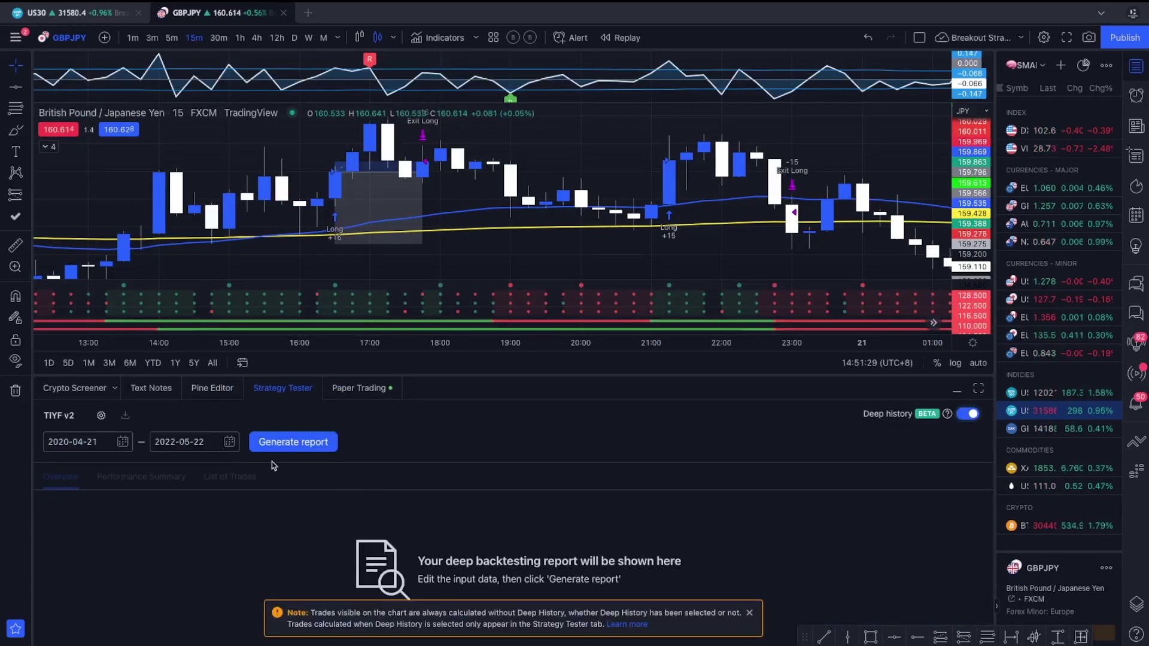
{"action": "left_click", "coordinate": [286, 446]}
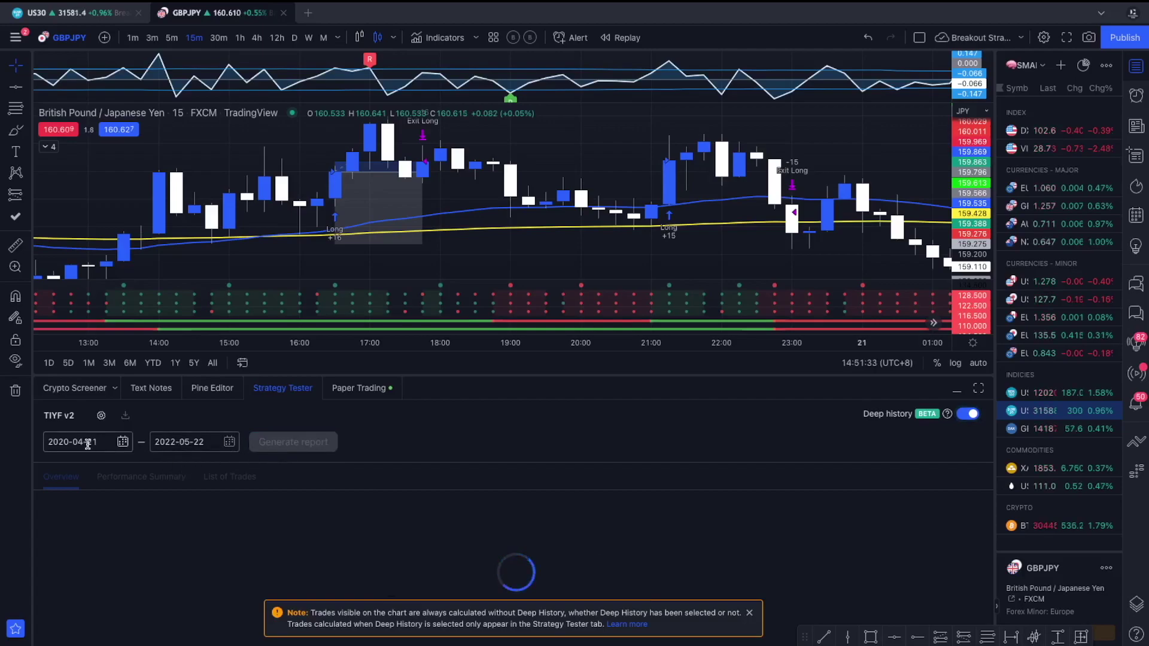
{"action": "left_click", "coordinate": [747, 611]}
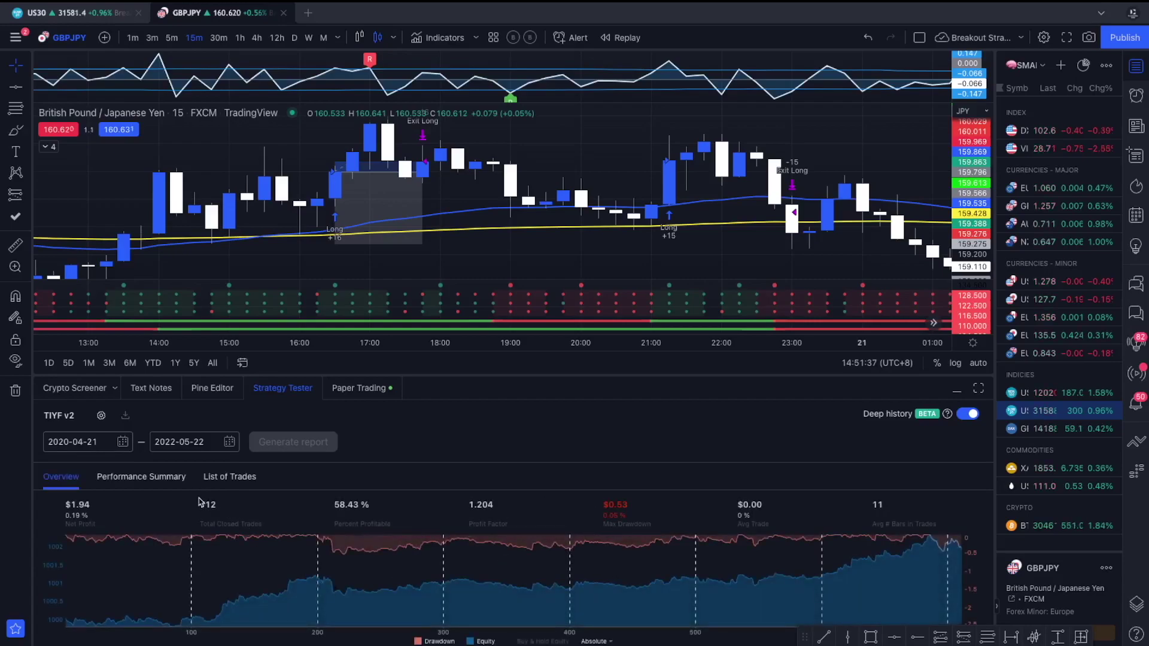
{"action": "double_click", "coordinate": [204, 504]}
{"action": "left_click_drag", "start_coordinate": [334, 504], "coordinate": [379, 506]}
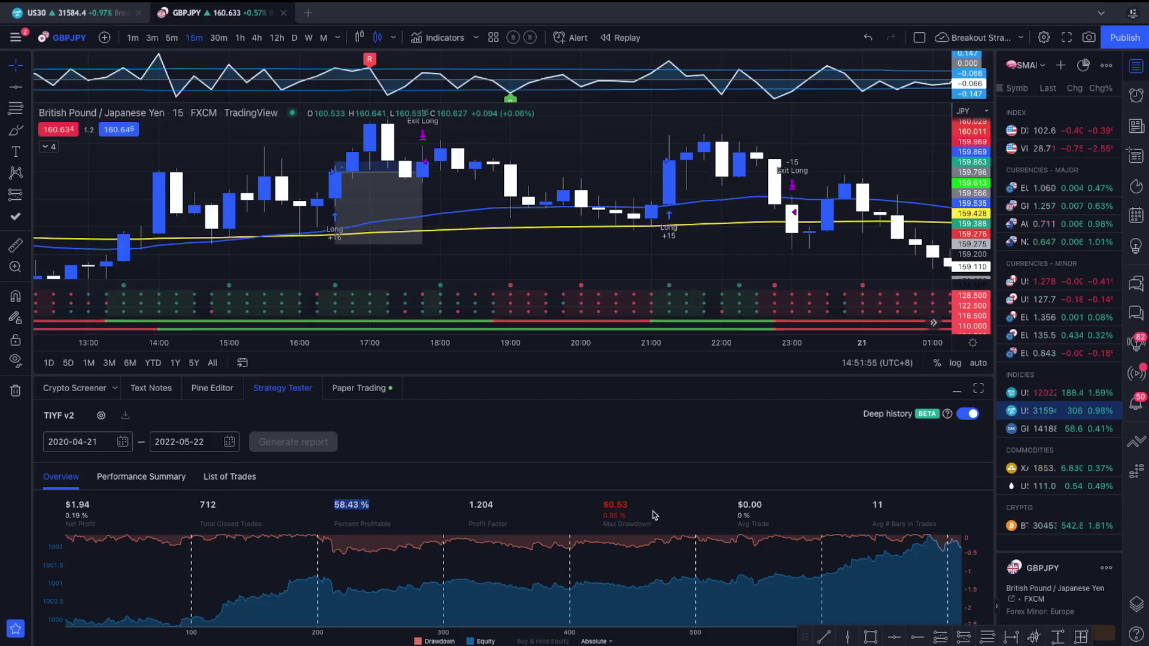
Set the deep-history backtest start date to 2019-05-01 and regenerate the report.
{"action": "left_click", "coordinate": [121, 443]}
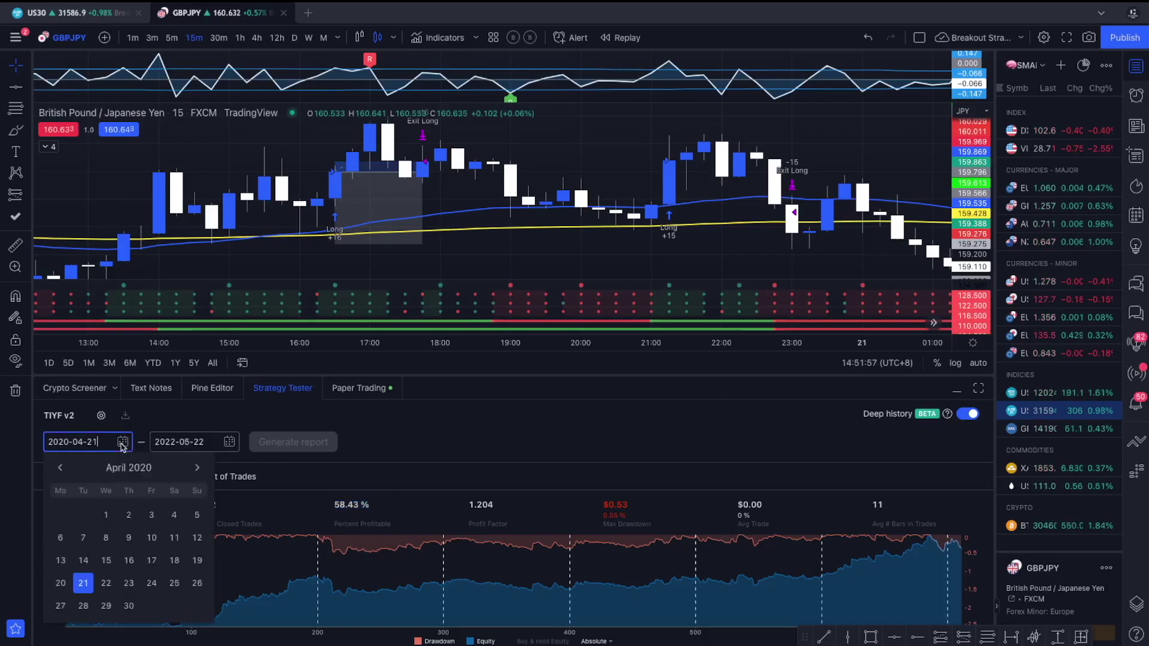
{"action": "double_click", "coordinate": [61, 468]}
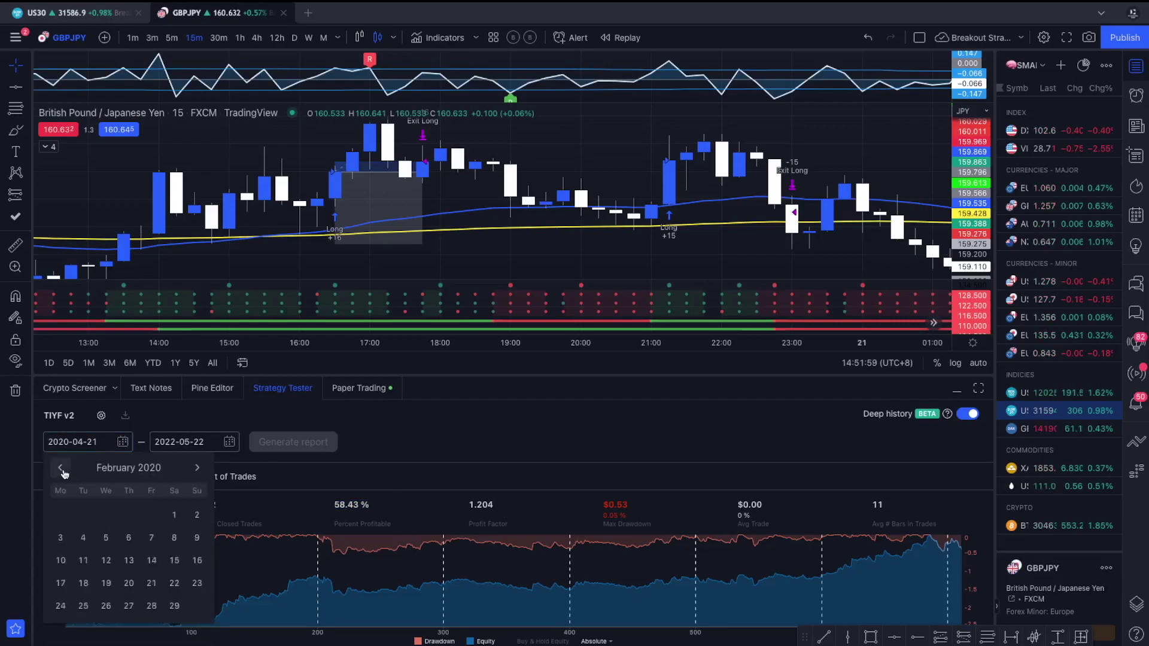
{"action": "double_click", "coordinate": [60, 468]}
{"action": "triple_click", "coordinate": [60, 467]}
{"action": "triple_click", "coordinate": [60, 468]}
{"action": "double_click", "coordinate": [60, 467]}
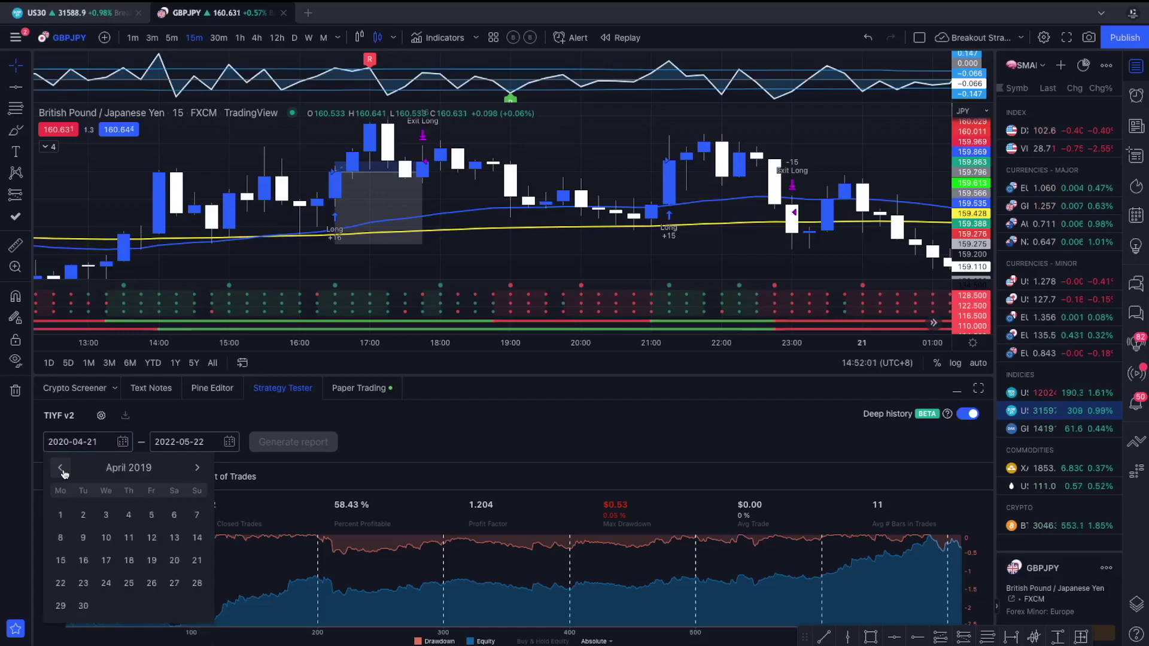
{"action": "left_click", "coordinate": [195, 469]}
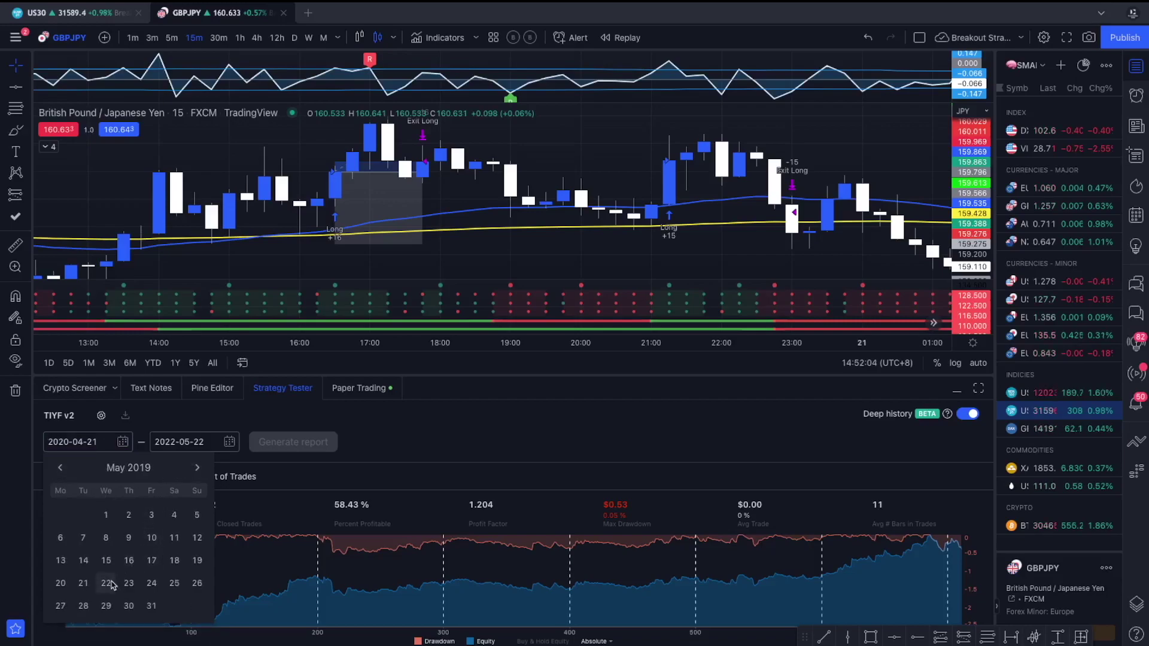
{"action": "left_click", "coordinate": [106, 515]}
{"action": "left_click", "coordinate": [312, 441]}
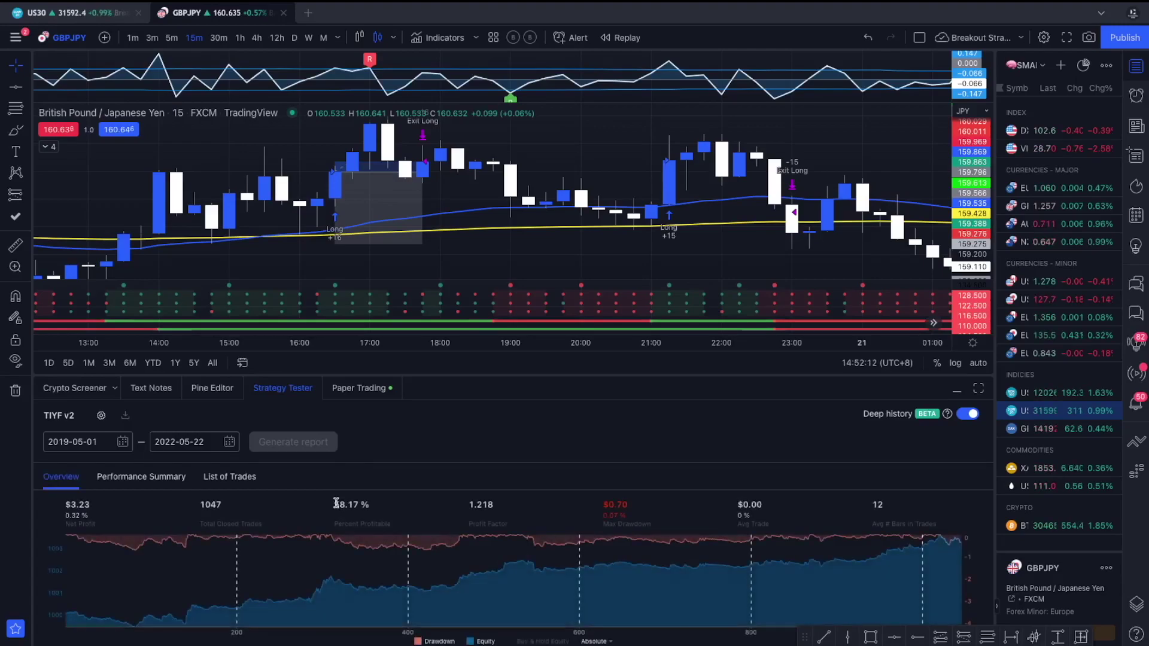
Highlight the 58.17% profitable and 1047 total closed trades results.
{"action": "left_click_drag", "start_coordinate": [345, 505], "coordinate": [378, 509]}
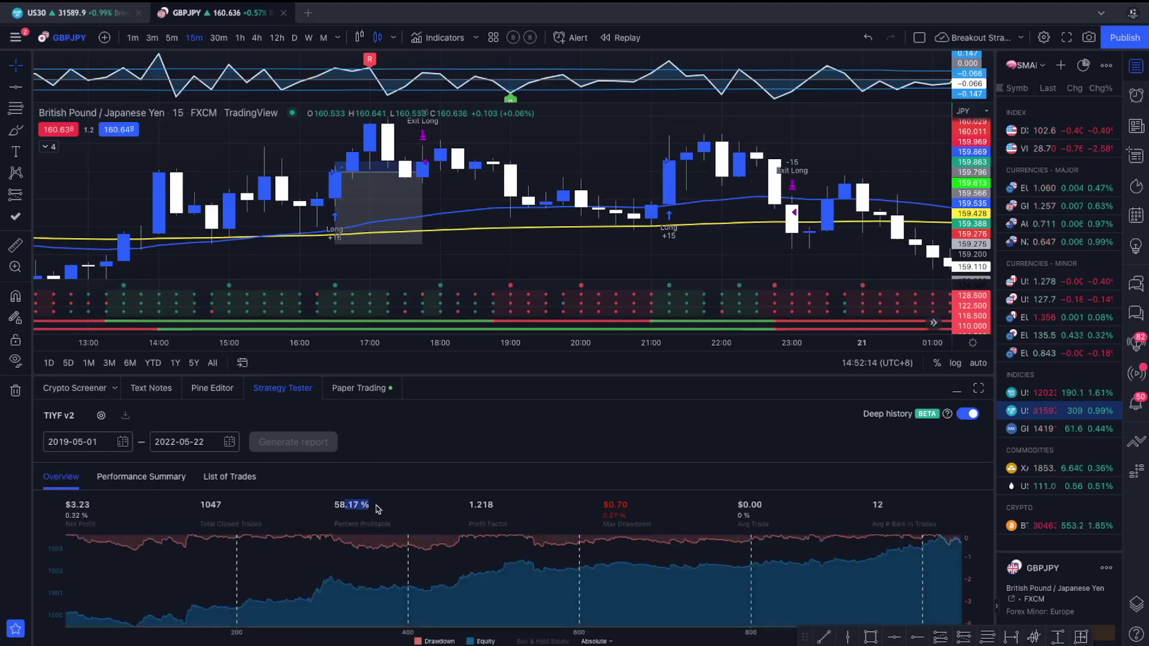
{"action": "left_click_drag", "start_coordinate": [198, 505], "coordinate": [232, 509]}
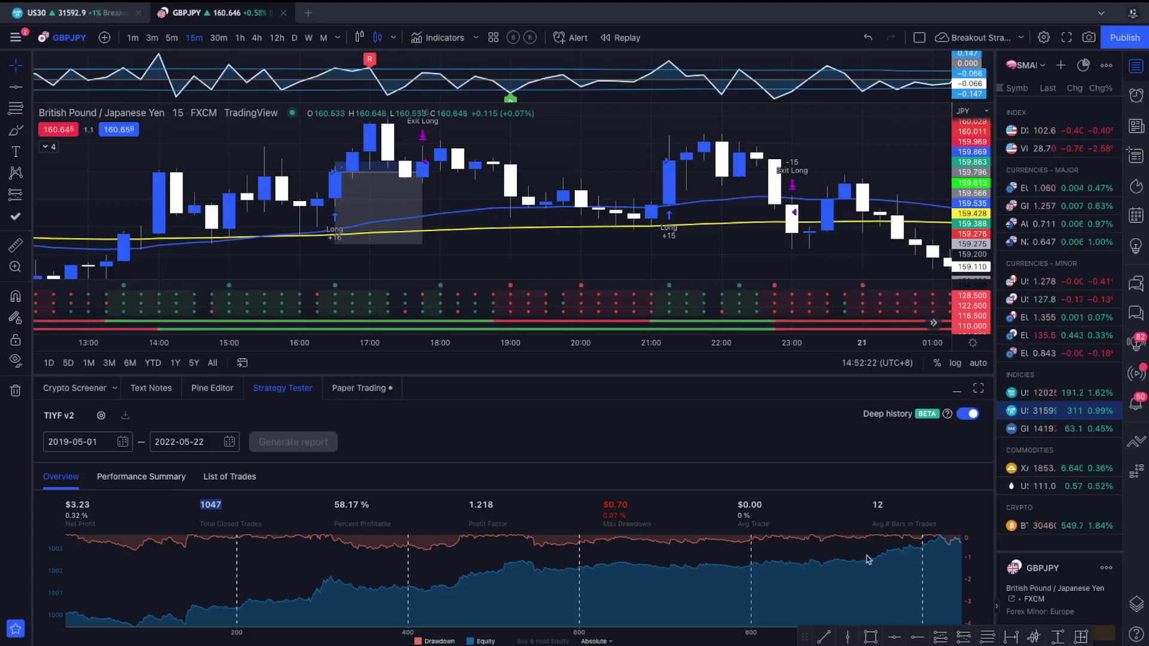
{"action": "mouse_move", "coordinate": [378, 182]}
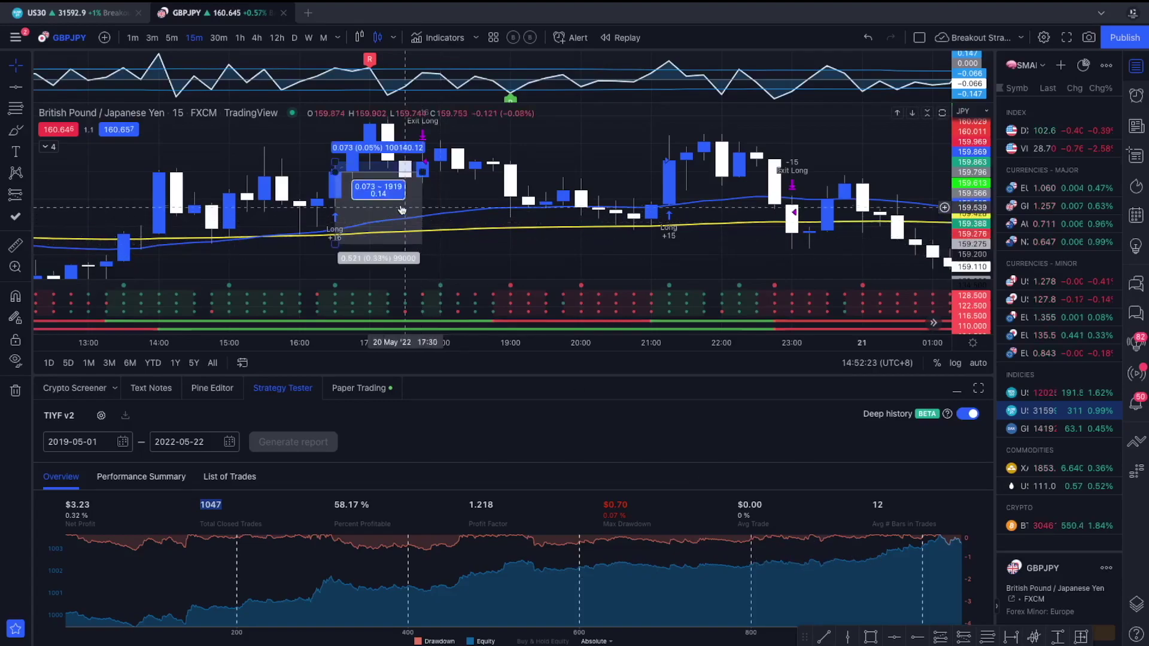
Turn off deep history, backtest on daily bars, and highlight the 87 closed trades.
{"action": "left_click", "coordinate": [177, 37]}
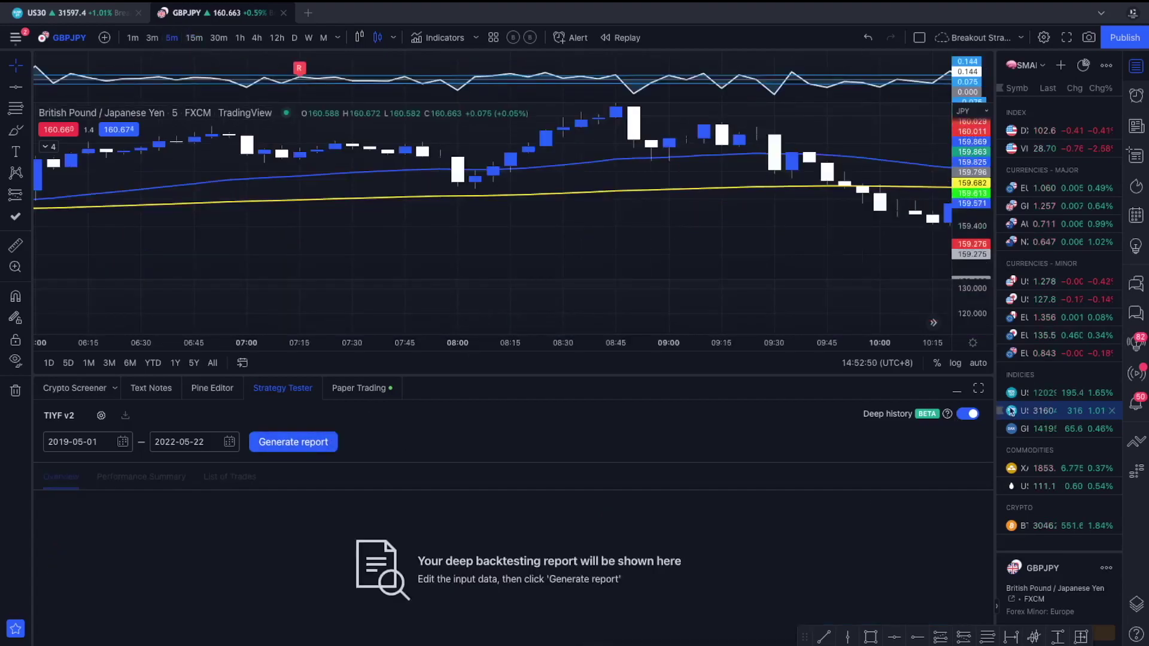
{"action": "left_click", "coordinate": [967, 413]}
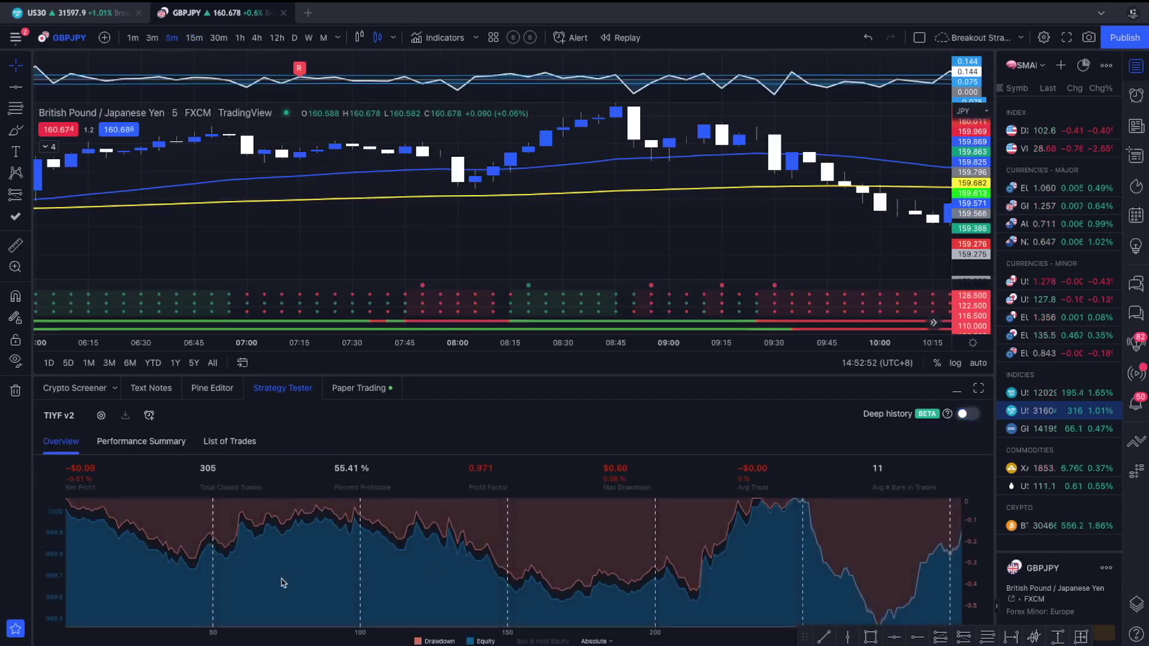
{"action": "left_click", "coordinate": [138, 38]}
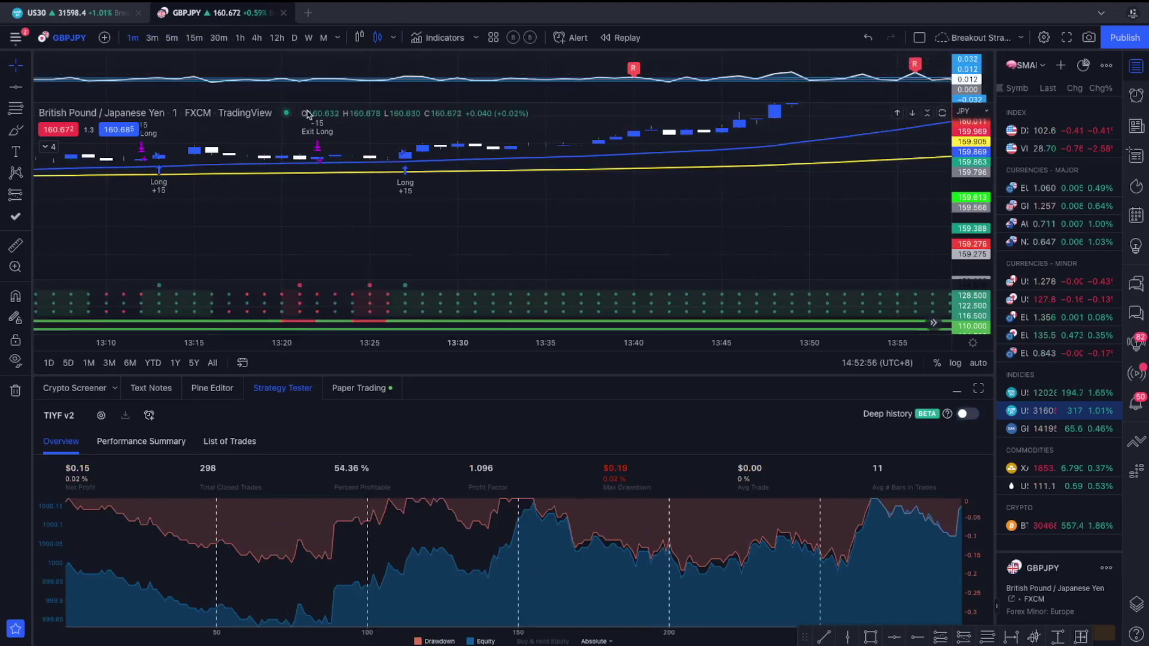
{"action": "left_click", "coordinate": [293, 38]}
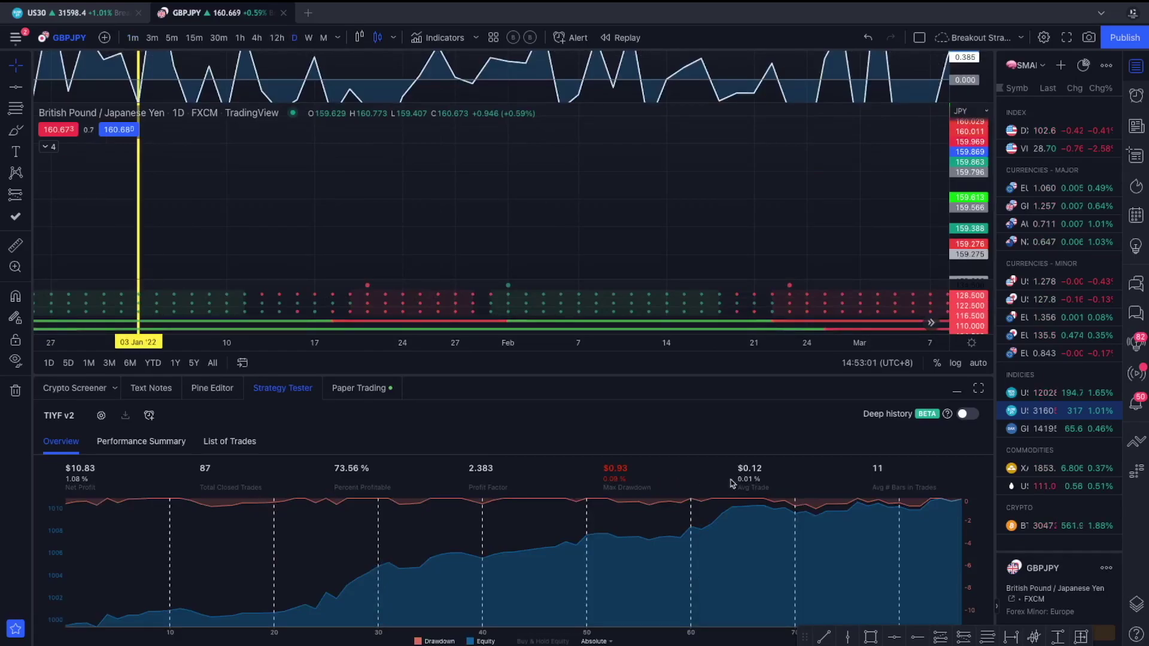
{"action": "double_click", "coordinate": [203, 469]}
Backtest BTCUSD on 15-minute bars and highlight its 54.85% profitable figure.
{"action": "left_click", "coordinate": [1062, 530]}
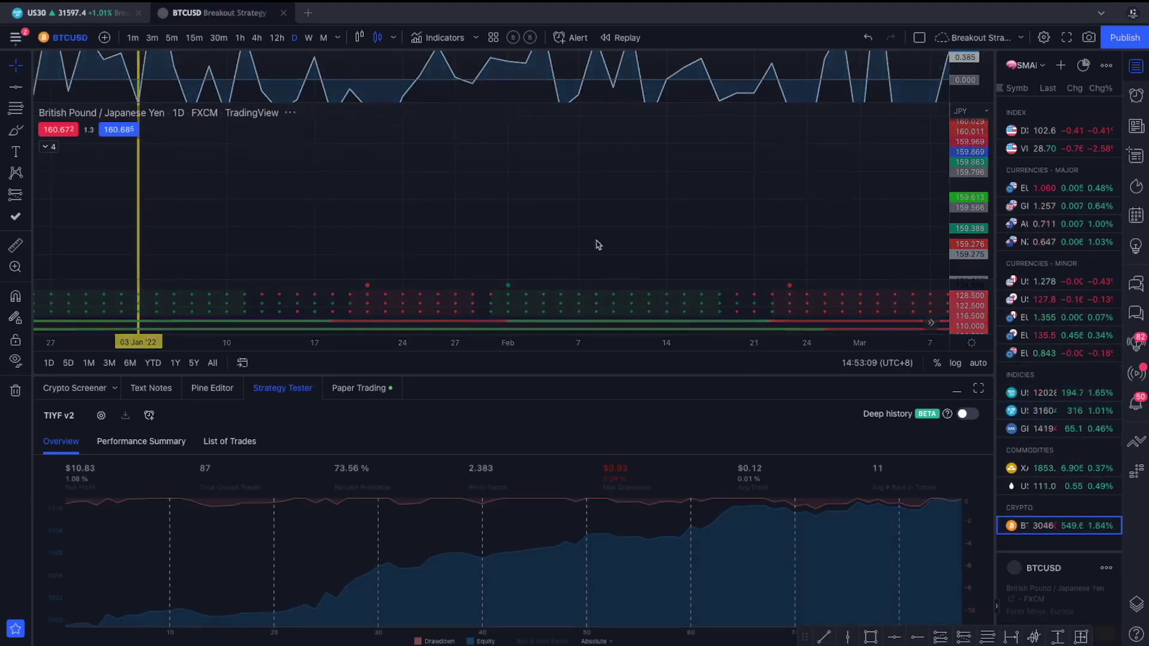
{"action": "left_click", "coordinate": [194, 38]}
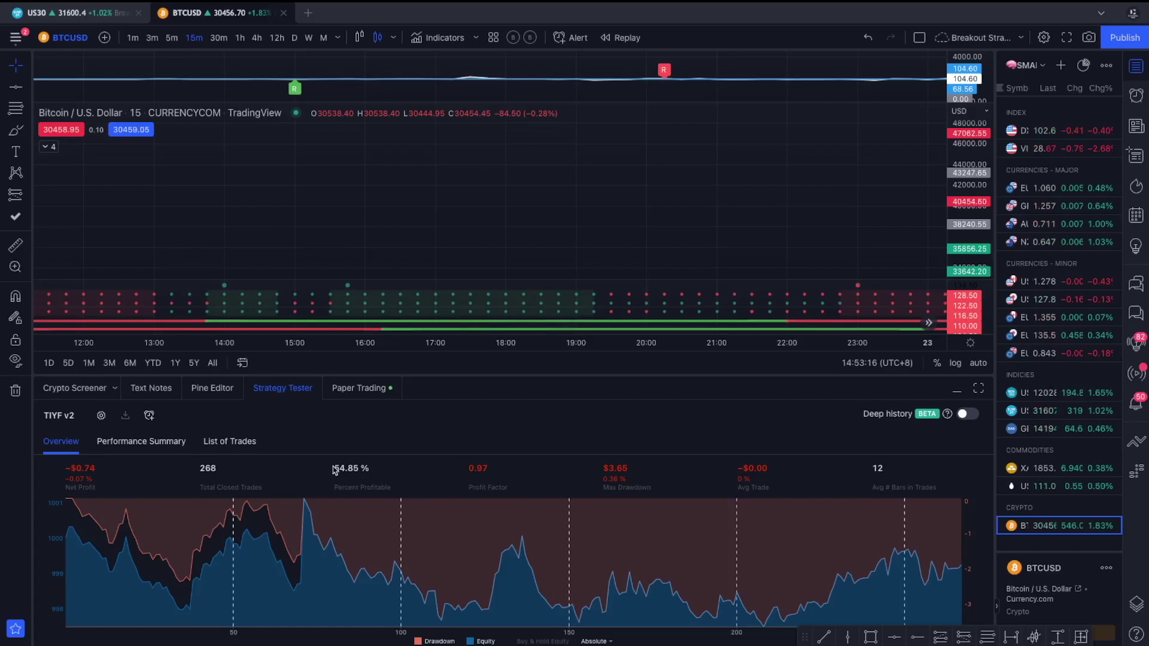
{"action": "left_click_drag", "start_coordinate": [333, 468], "coordinate": [365, 469]}
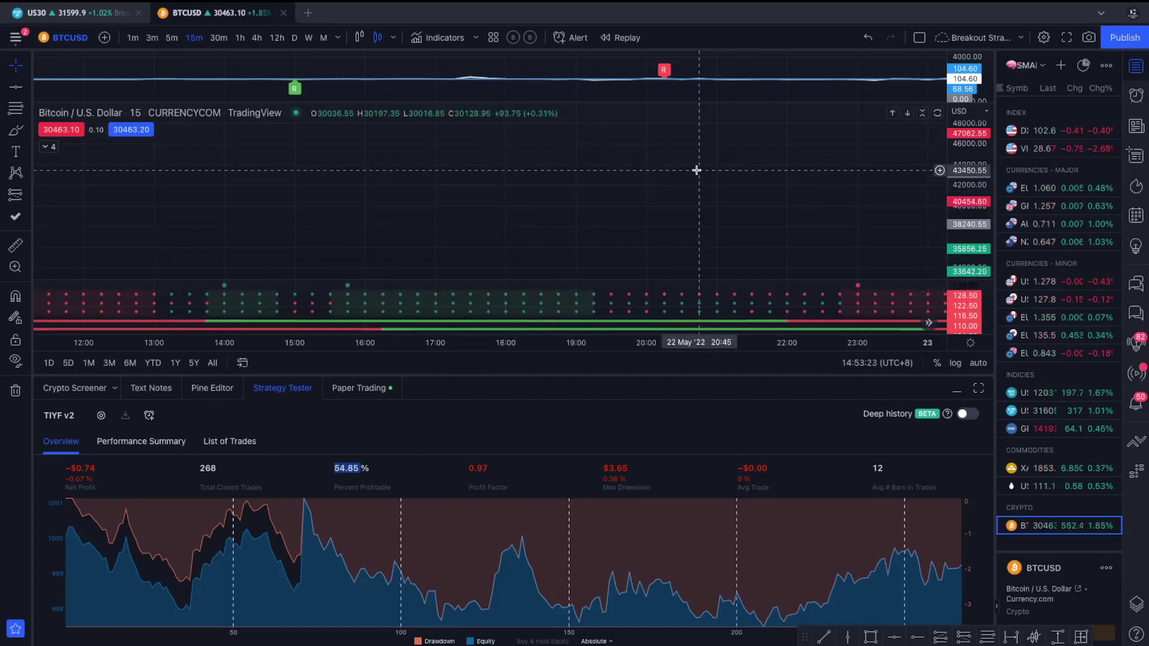
Compare the 15-minute results for EURUSD and GBPUSD, then move to XAUUSD gold.
{"action": "left_click", "coordinate": [1039, 191]}
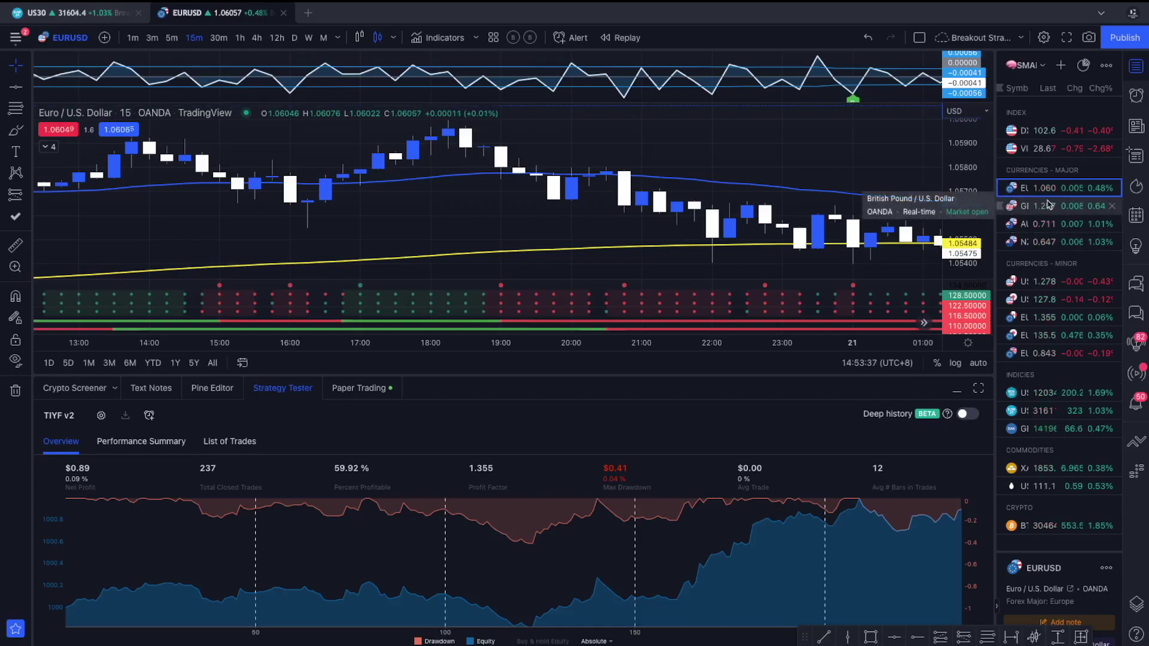
{"action": "left_click", "coordinate": [1050, 210]}
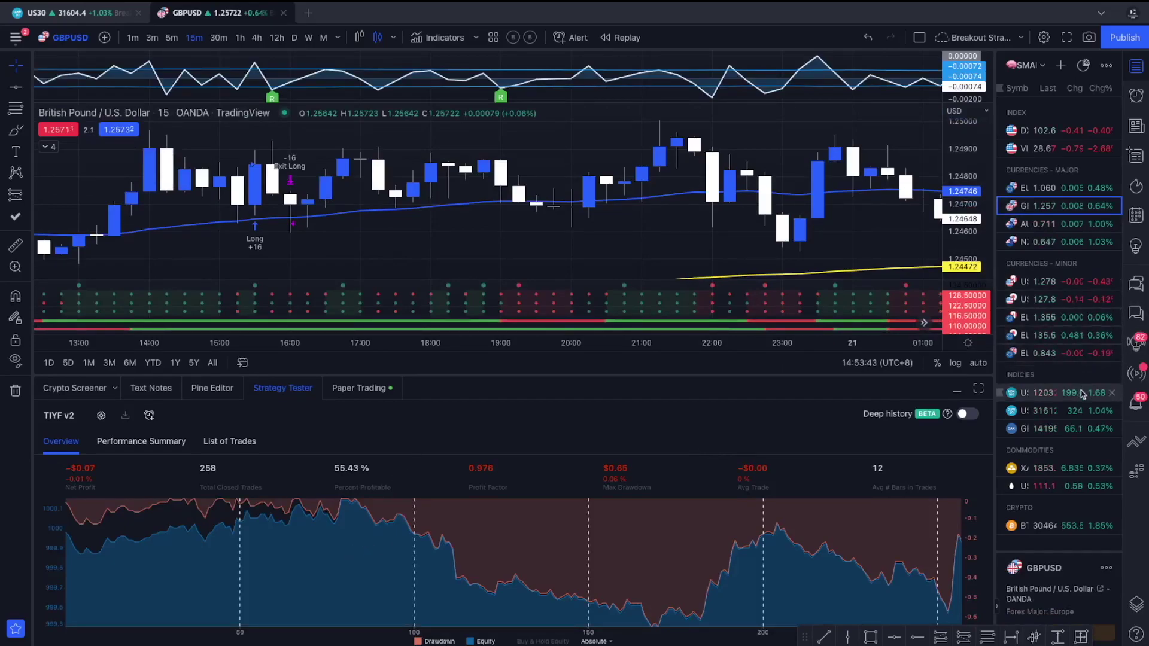
{"action": "left_click", "coordinate": [1045, 468]}
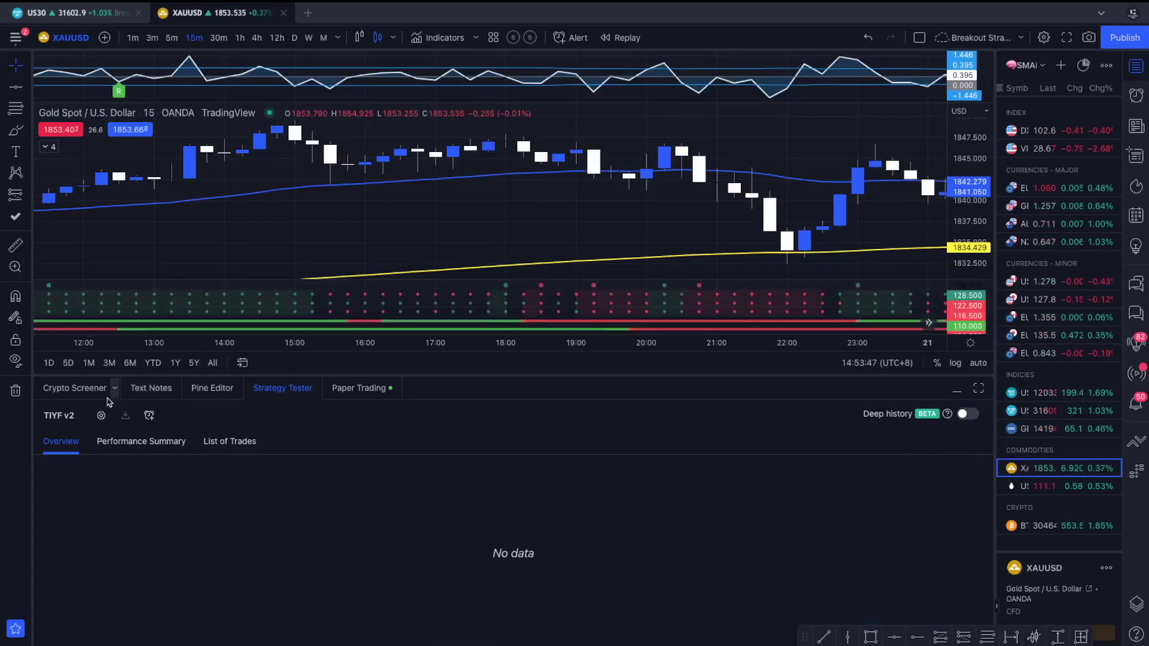
Set the TIYF v2 order size to 1 Contracts and backtest 15-minute US100.
{"action": "left_click", "coordinate": [100, 417]}
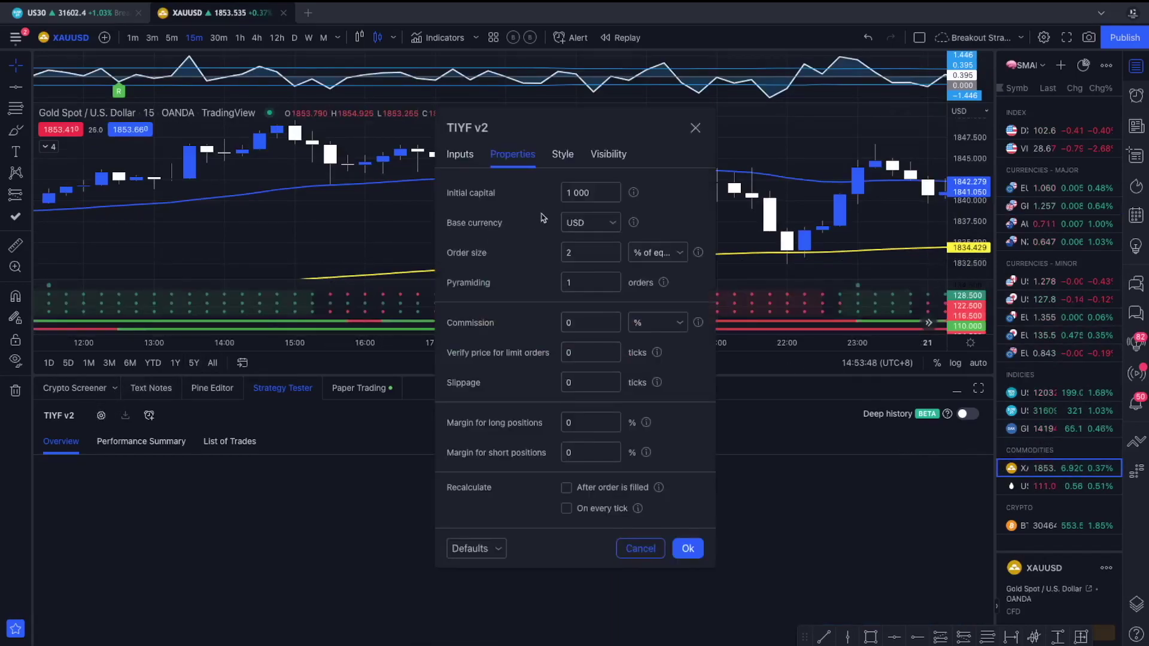
{"action": "left_click", "coordinate": [672, 253]}
{"action": "left_click", "coordinate": [664, 275]}
{"action": "left_click", "coordinate": [596, 255]}
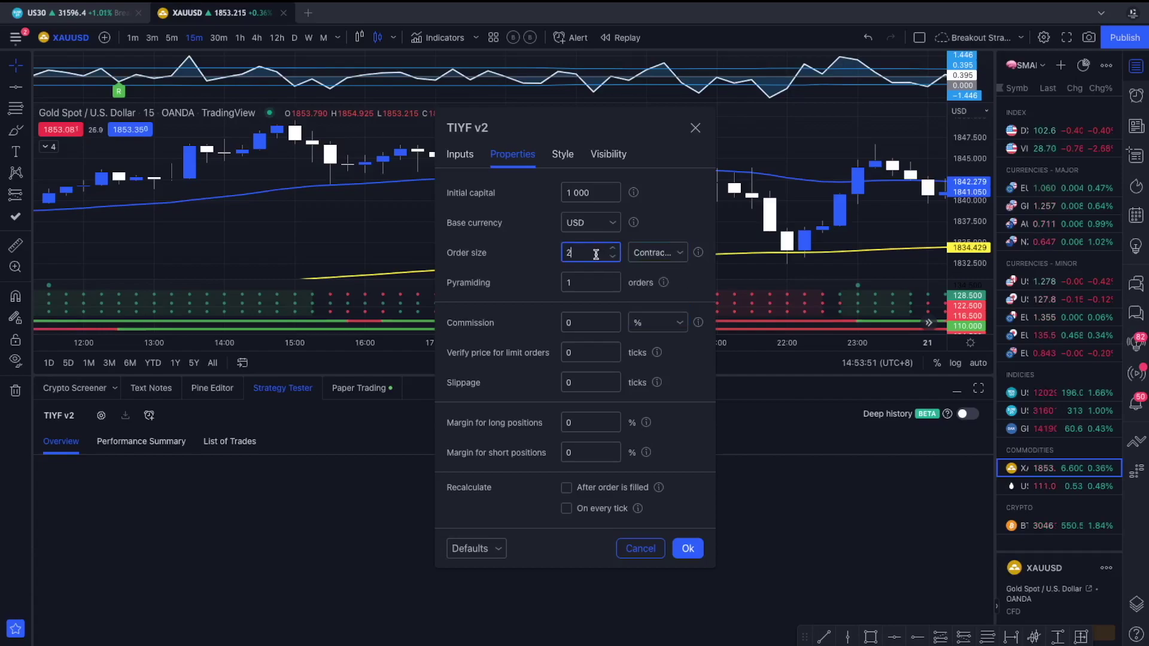
{"action": "key", "text": "BackSpace"}
{"action": "type", "text": "1"}
{"action": "left_click", "coordinate": [682, 290]}
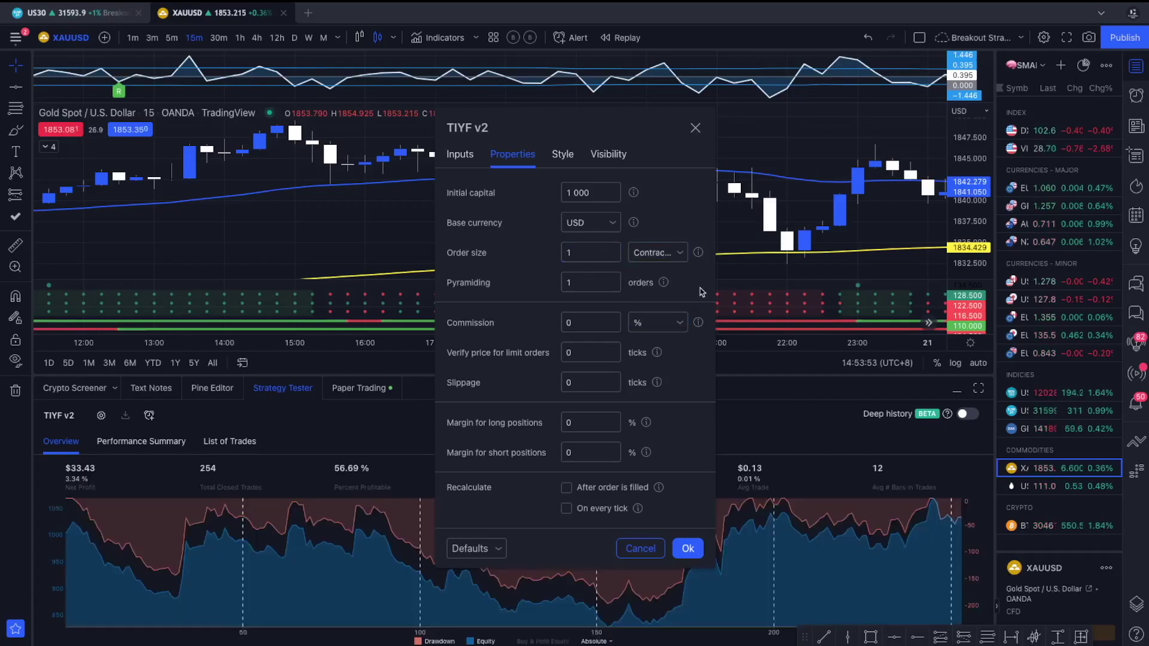
{"action": "left_click", "coordinate": [687, 548]}
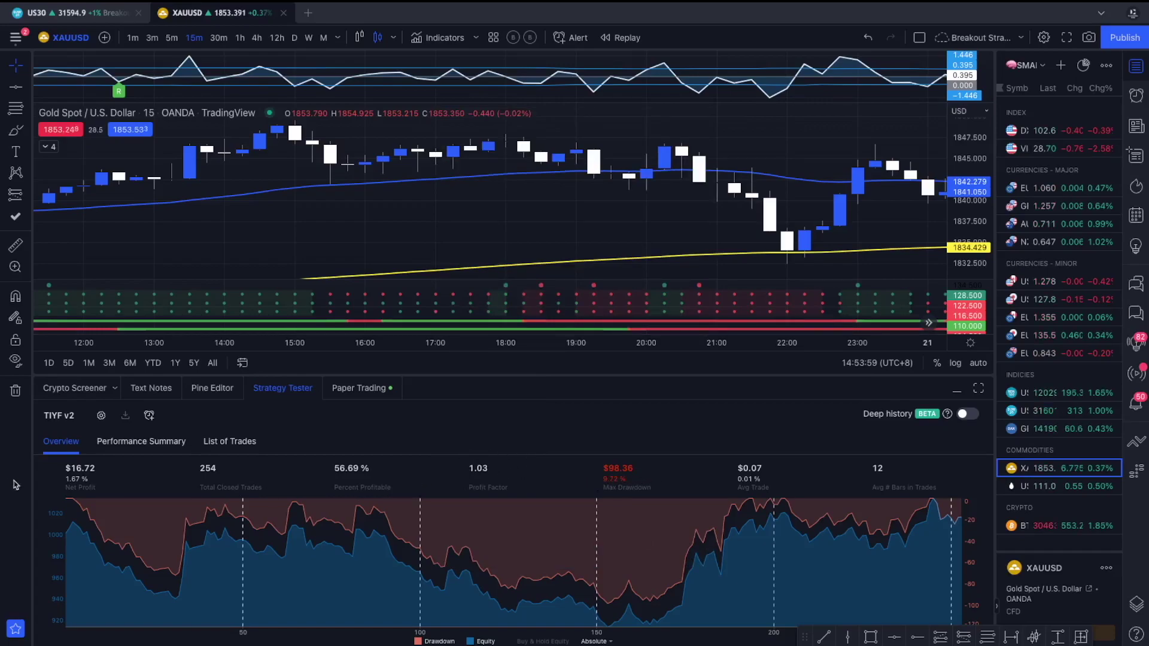
{"action": "left_click", "coordinate": [1062, 395]}
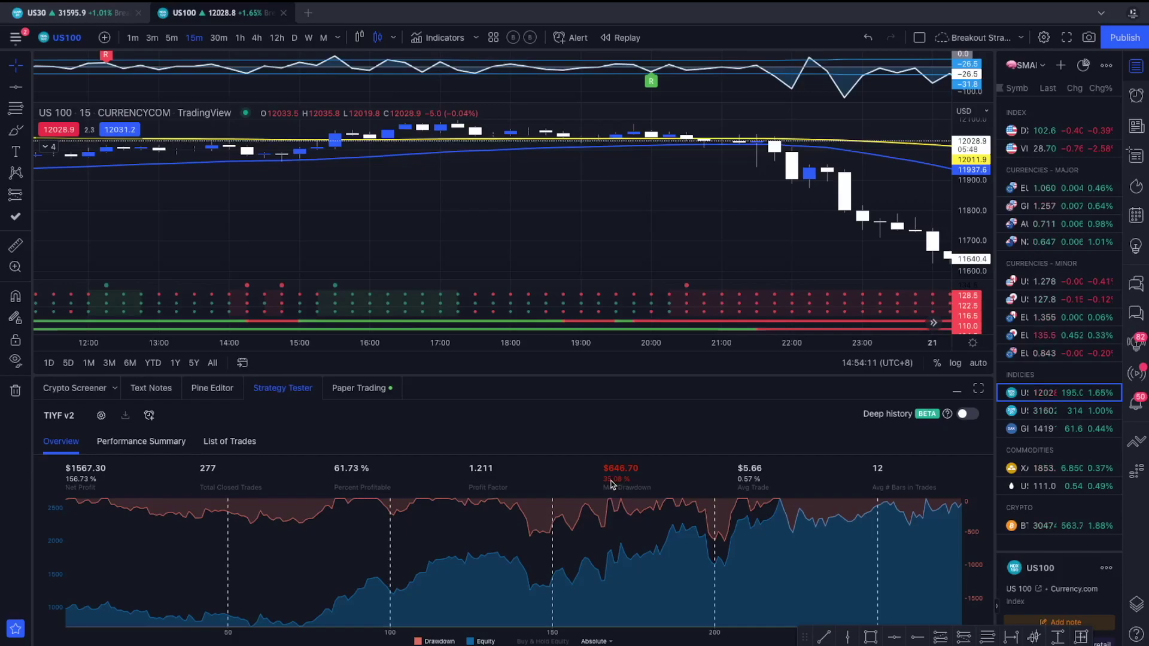
{"action": "left_click_drag", "start_coordinate": [974, 227], "coordinate": [974, 209]}
{"action": "left_click_drag", "start_coordinate": [896, 202], "coordinate": [826, 186]}
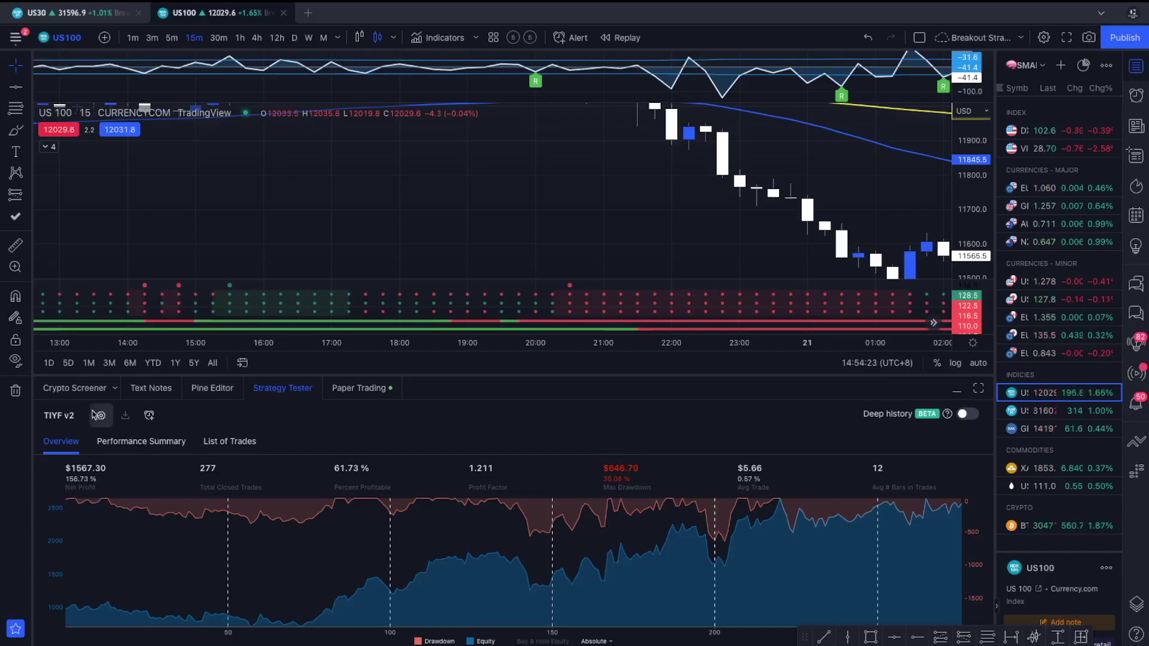
{"action": "left_click", "coordinate": [223, 441]}
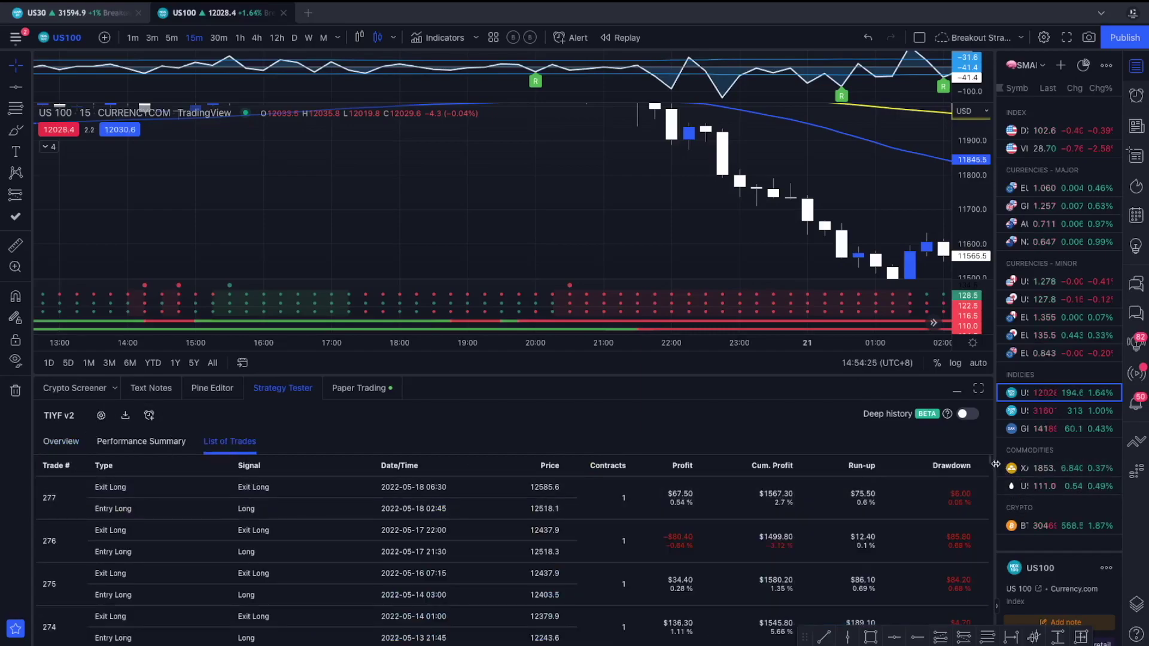
{"action": "left_click_drag", "start_coordinate": [995, 463], "coordinate": [1007, 636]}
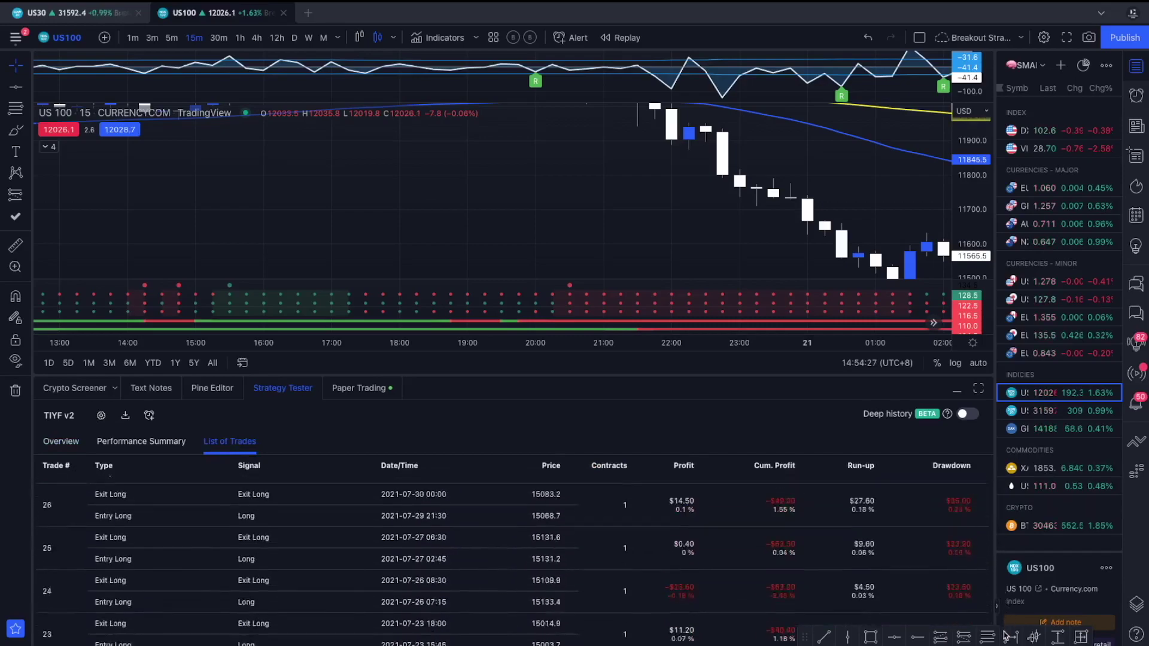
{"action": "scroll", "coordinate": [539, 610], "scroll_direction": "down", "scroll_amount": 10}
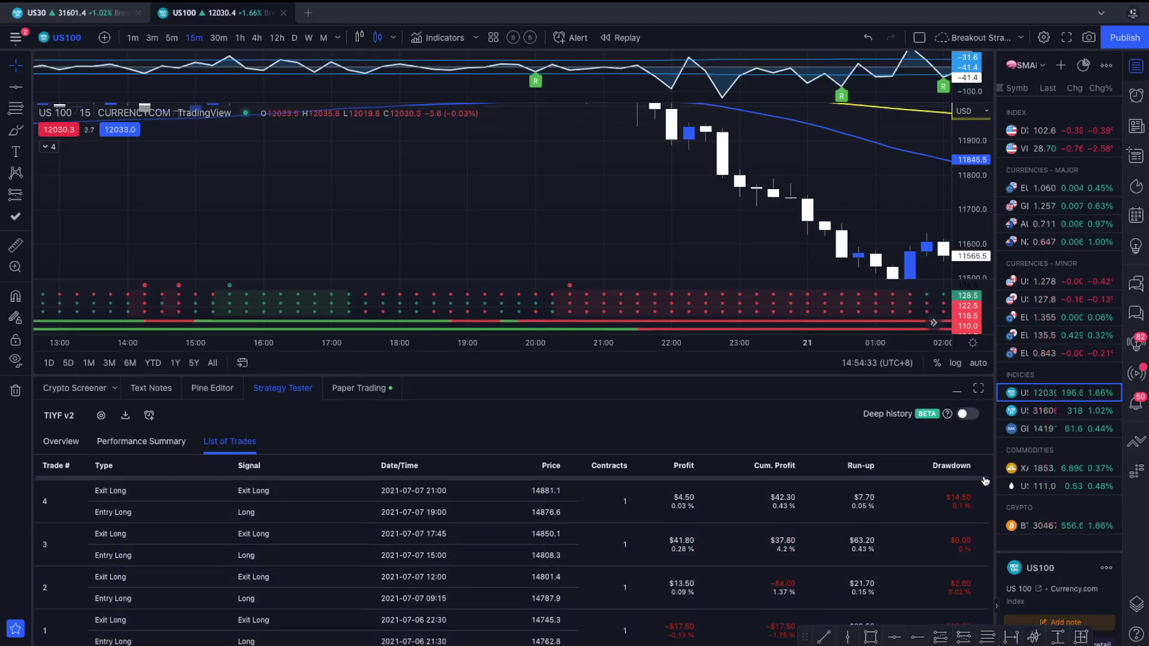
{"action": "left_click", "coordinate": [58, 441]}
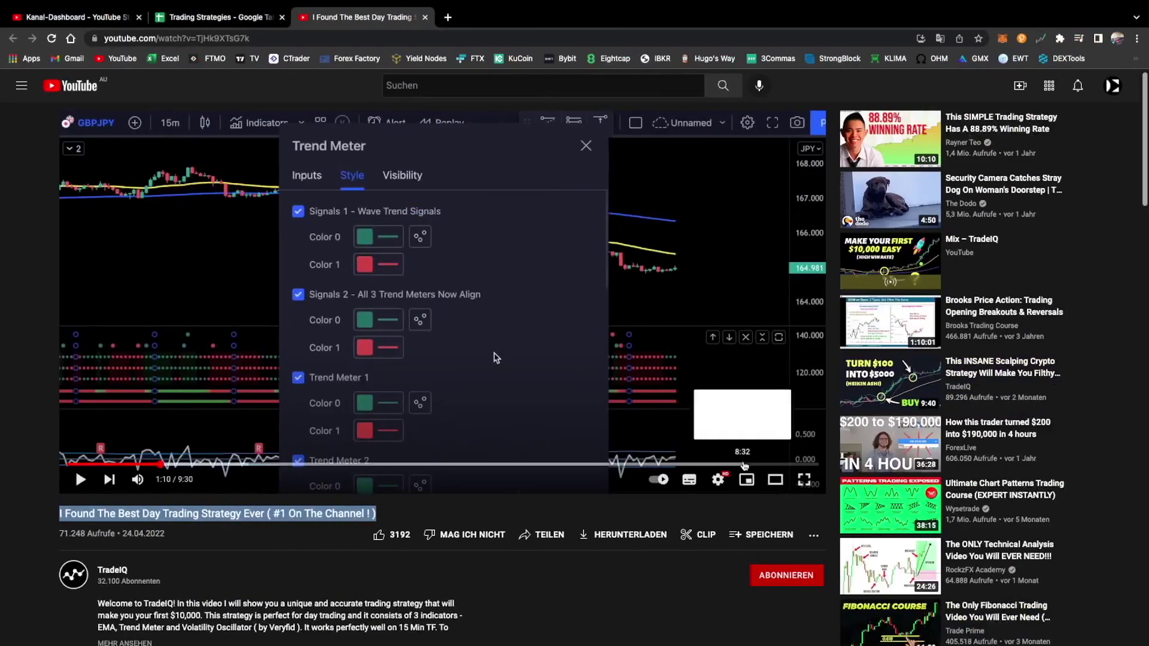
Jump the video to 8:52's backtest results, then select and deselect 'Best Day Trading Strategy Ever' in the title.
{"action": "left_click", "coordinate": [769, 464]}
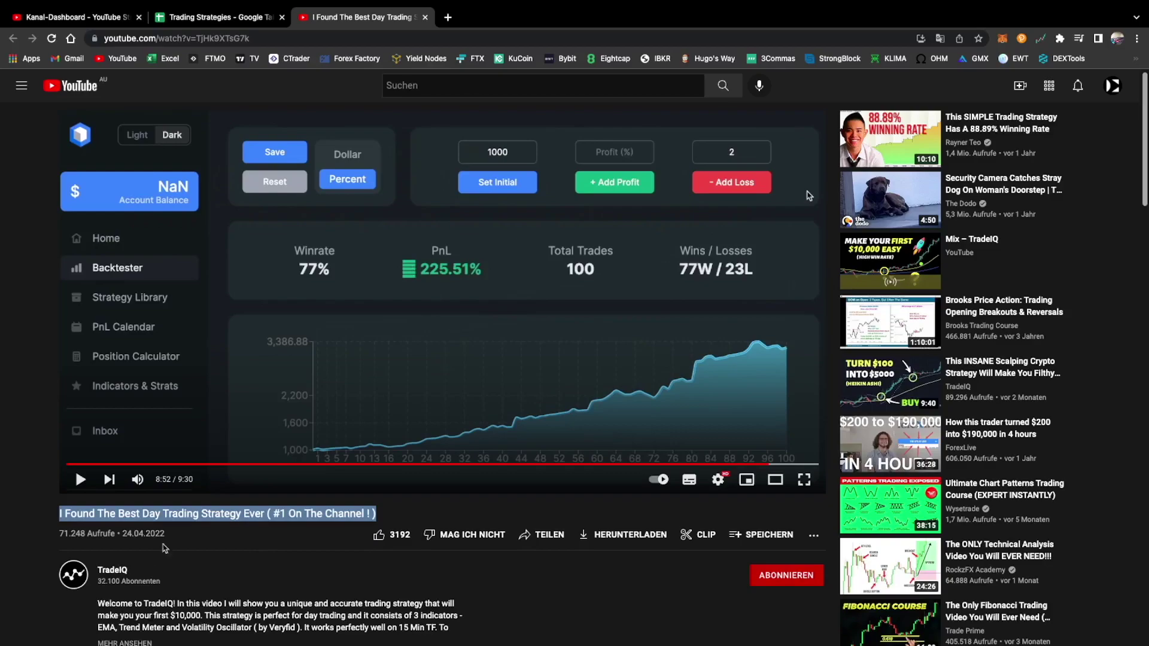
{"action": "left_click", "coordinate": [55, 527]}
{"action": "left_click_drag", "start_coordinate": [116, 513], "coordinate": [259, 508]}
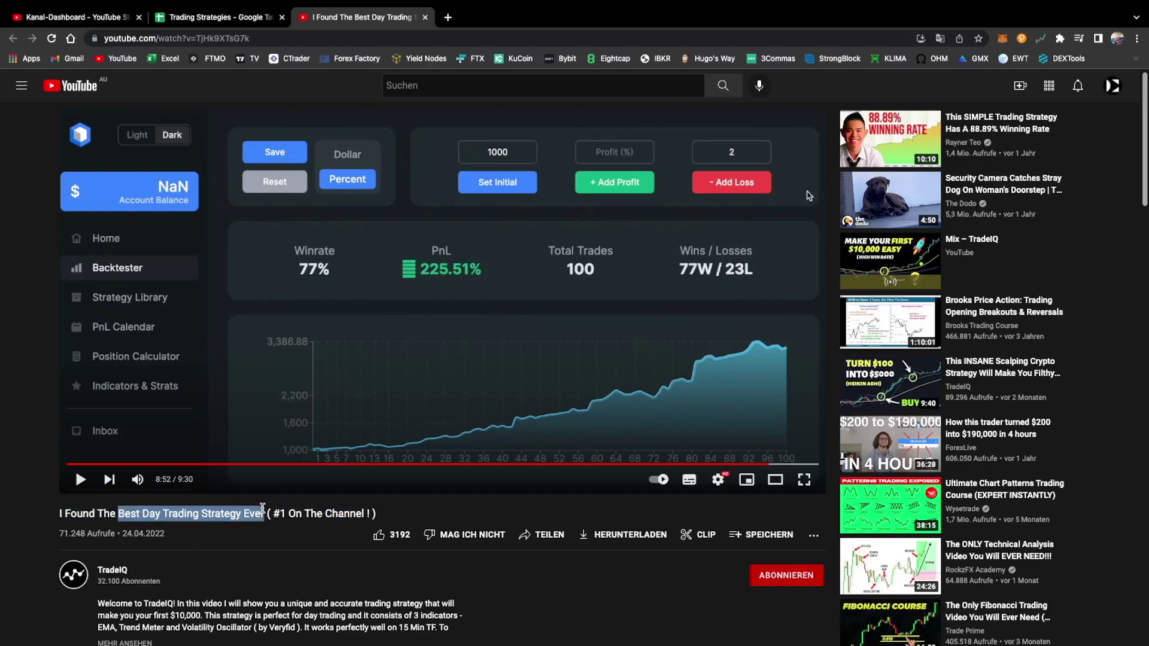
{"action": "left_click", "coordinate": [263, 536]}
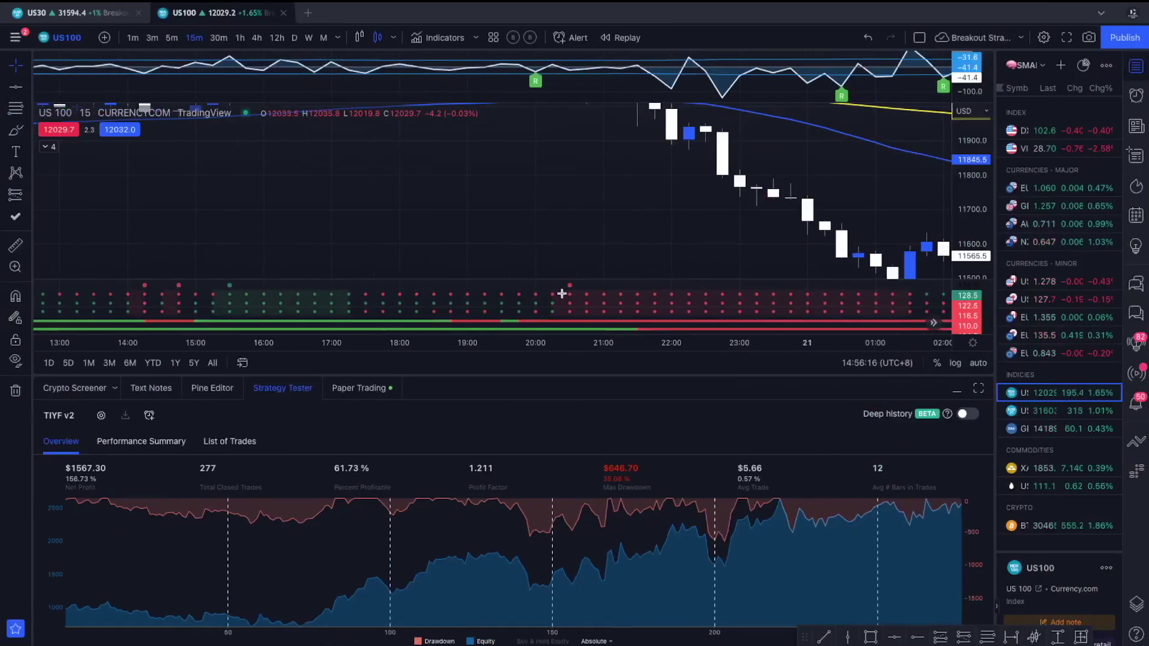
{"action": "left_click", "coordinate": [47, 150]}
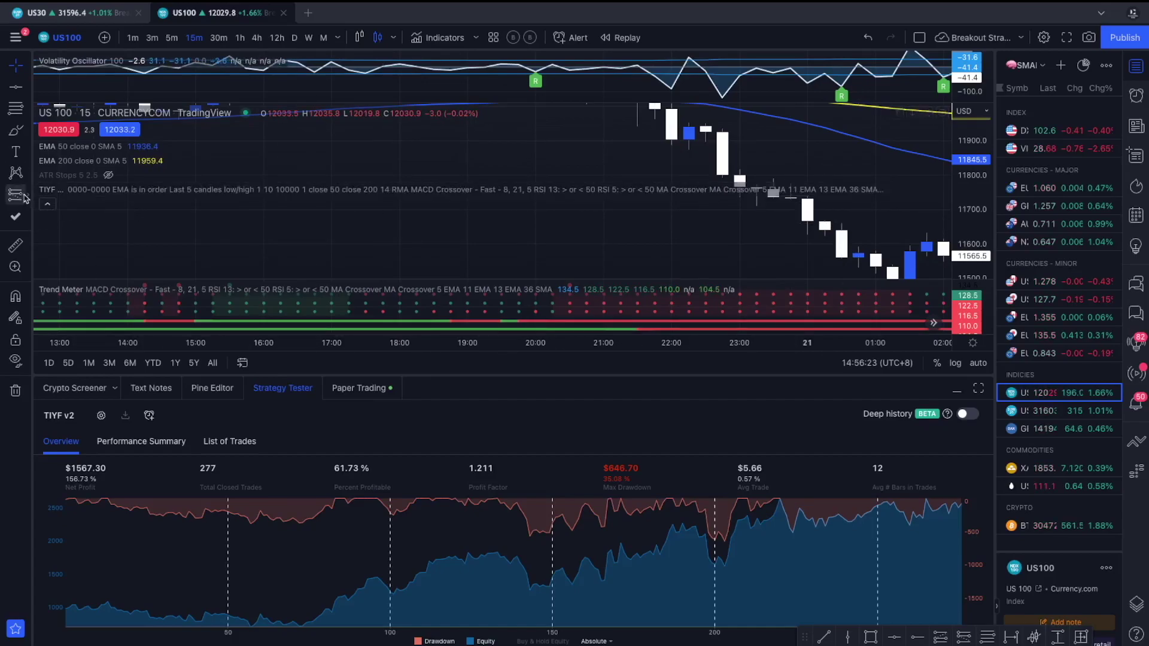
{"action": "left_click", "coordinate": [47, 204]}
{"action": "mouse_move", "coordinate": [975, 209]}
{"action": "left_mouse_down"}
{"action": "mouse_move", "coordinate": [978, 251]}
{"action": "mouse_move", "coordinate": [977, 203]}
{"action": "left_mouse_up"}
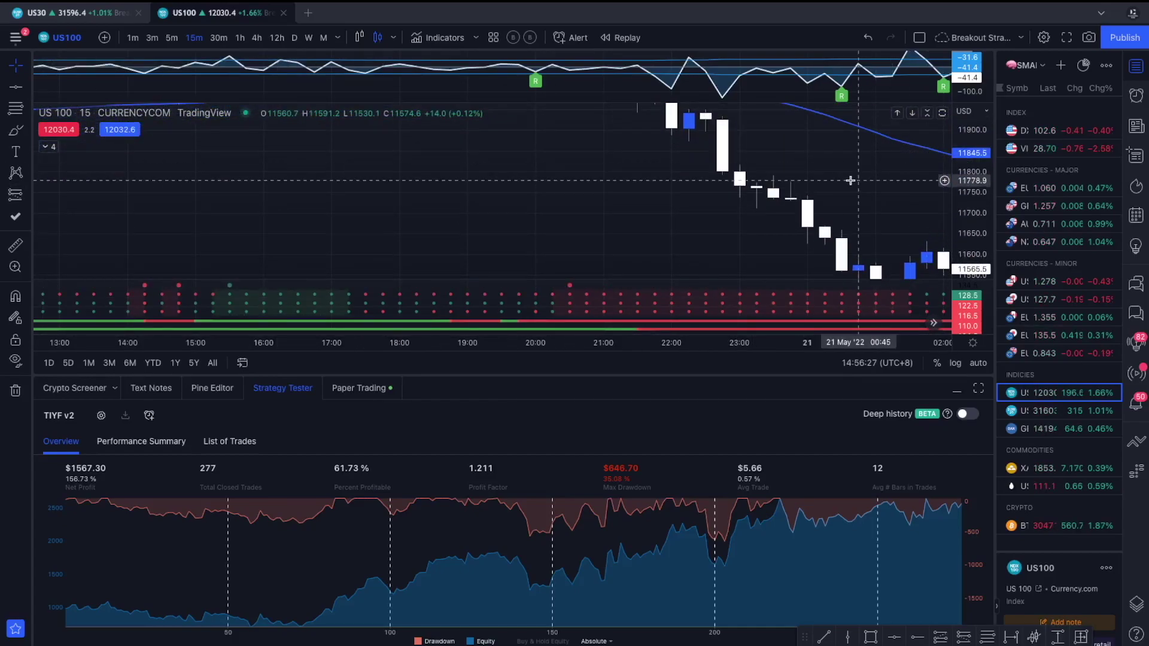
{"action": "left_click_drag", "start_coordinate": [850, 180], "coordinate": [758, 213]}
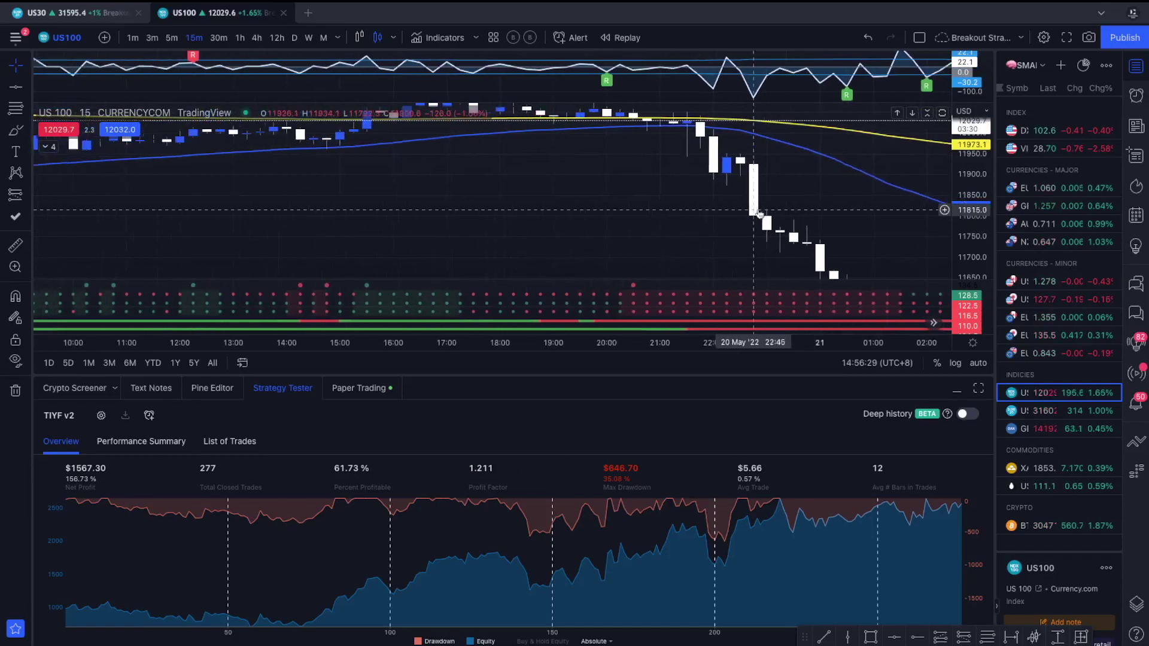
{"action": "scroll", "coordinate": [759, 213], "scroll_direction": "down", "scroll_amount": 2}
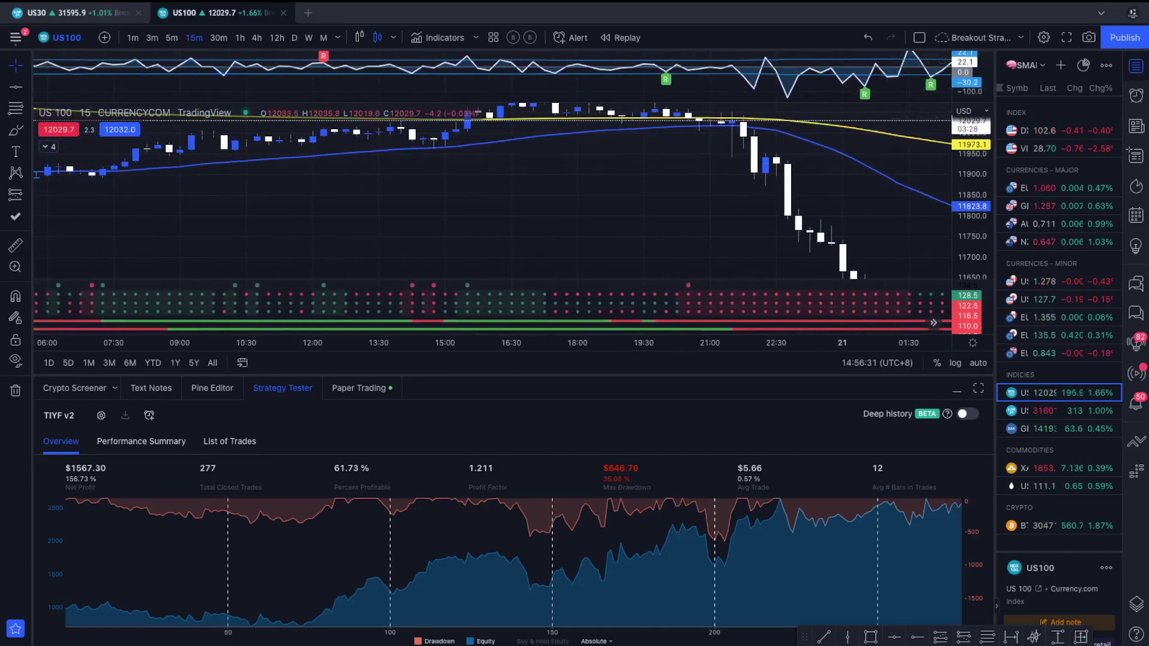